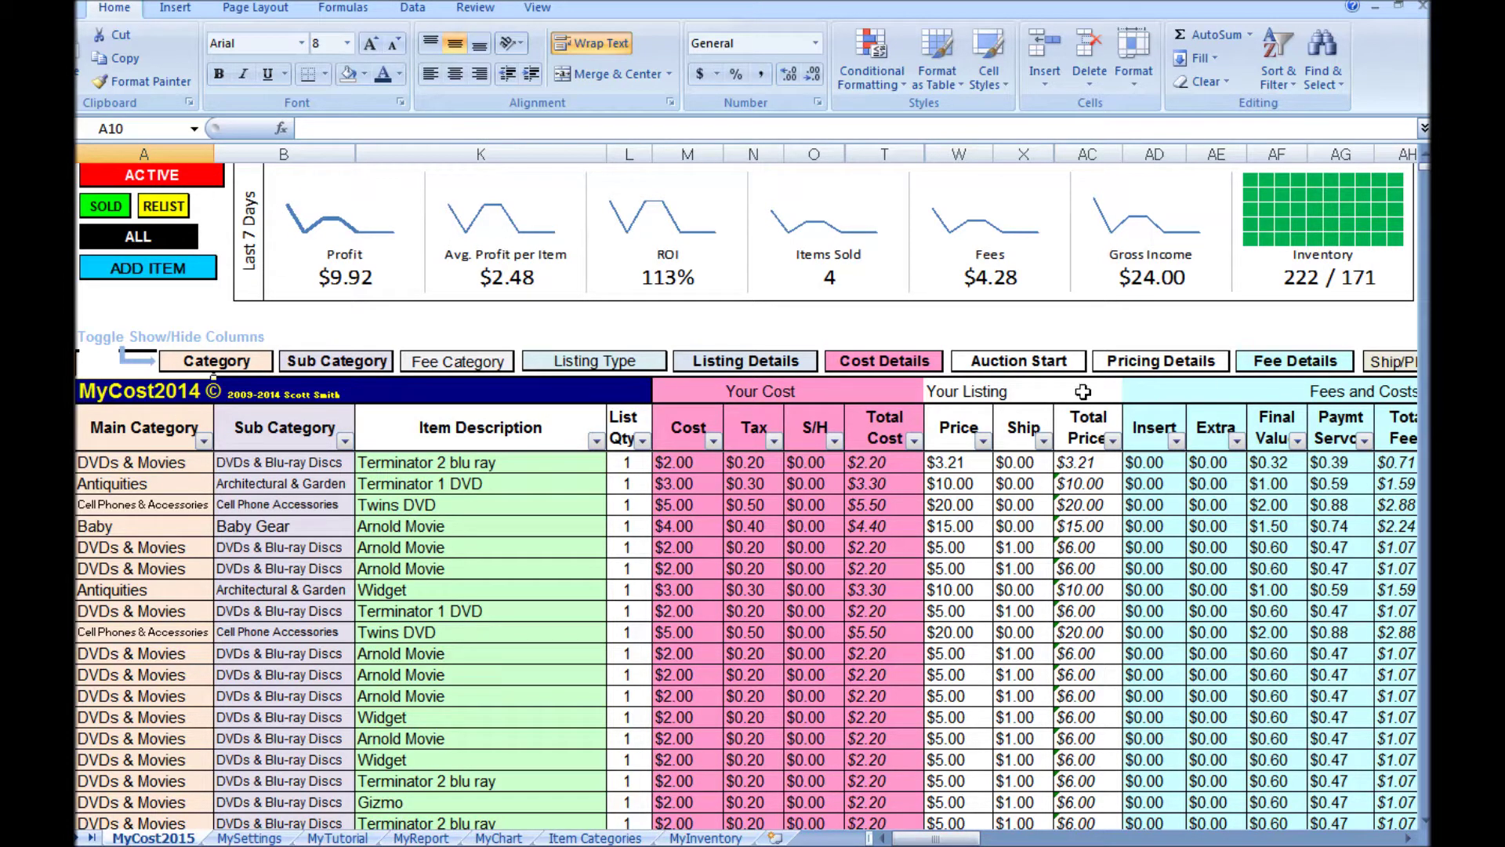
- Collapse the Main Category, Sub Category, Cost/Tax/S&H and individual fee columns
click(238, 368)
click(306, 370)
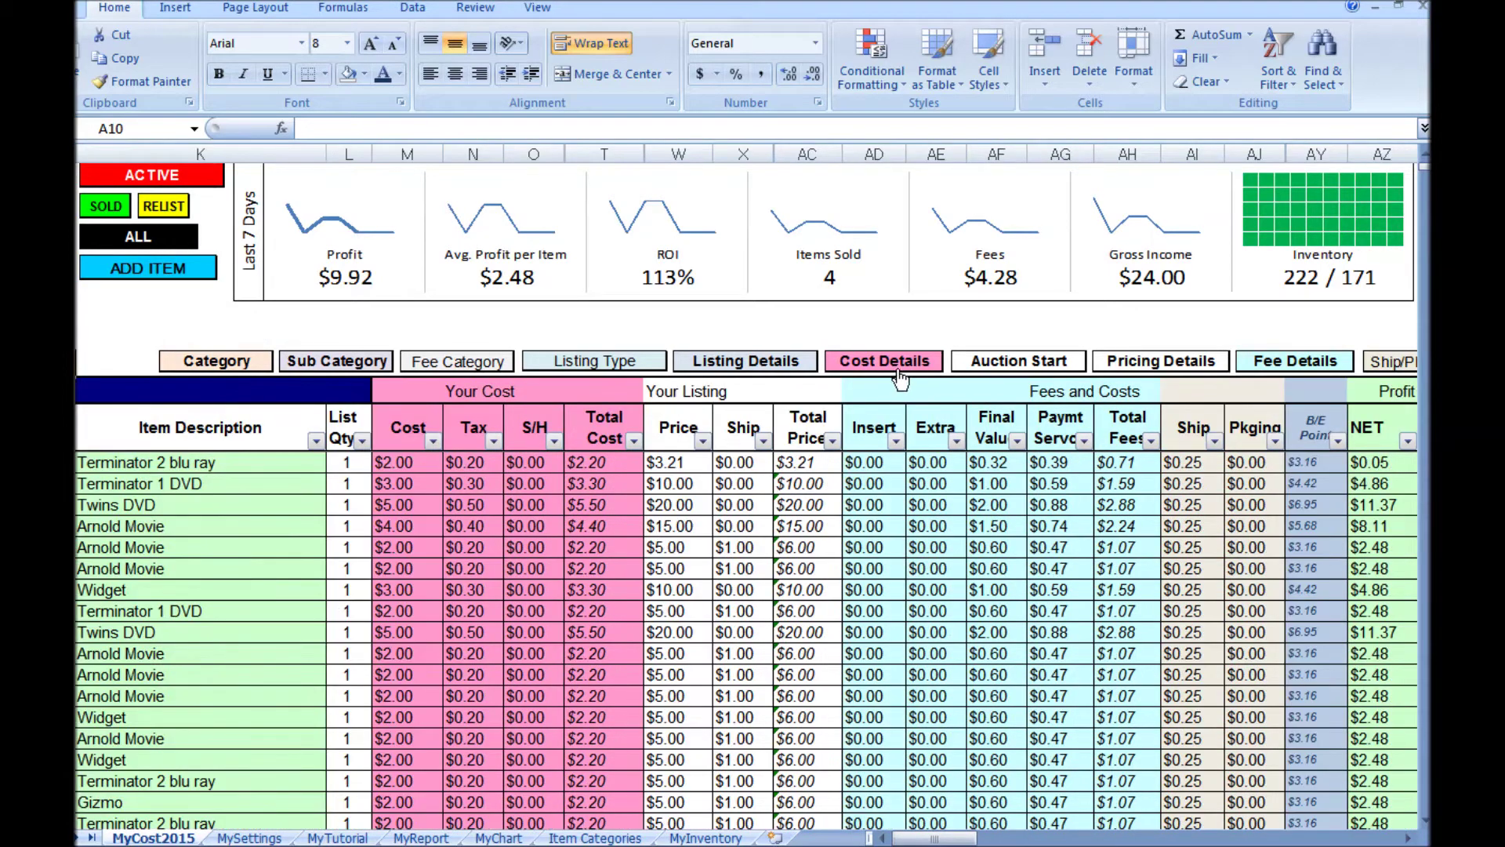
click(904, 378)
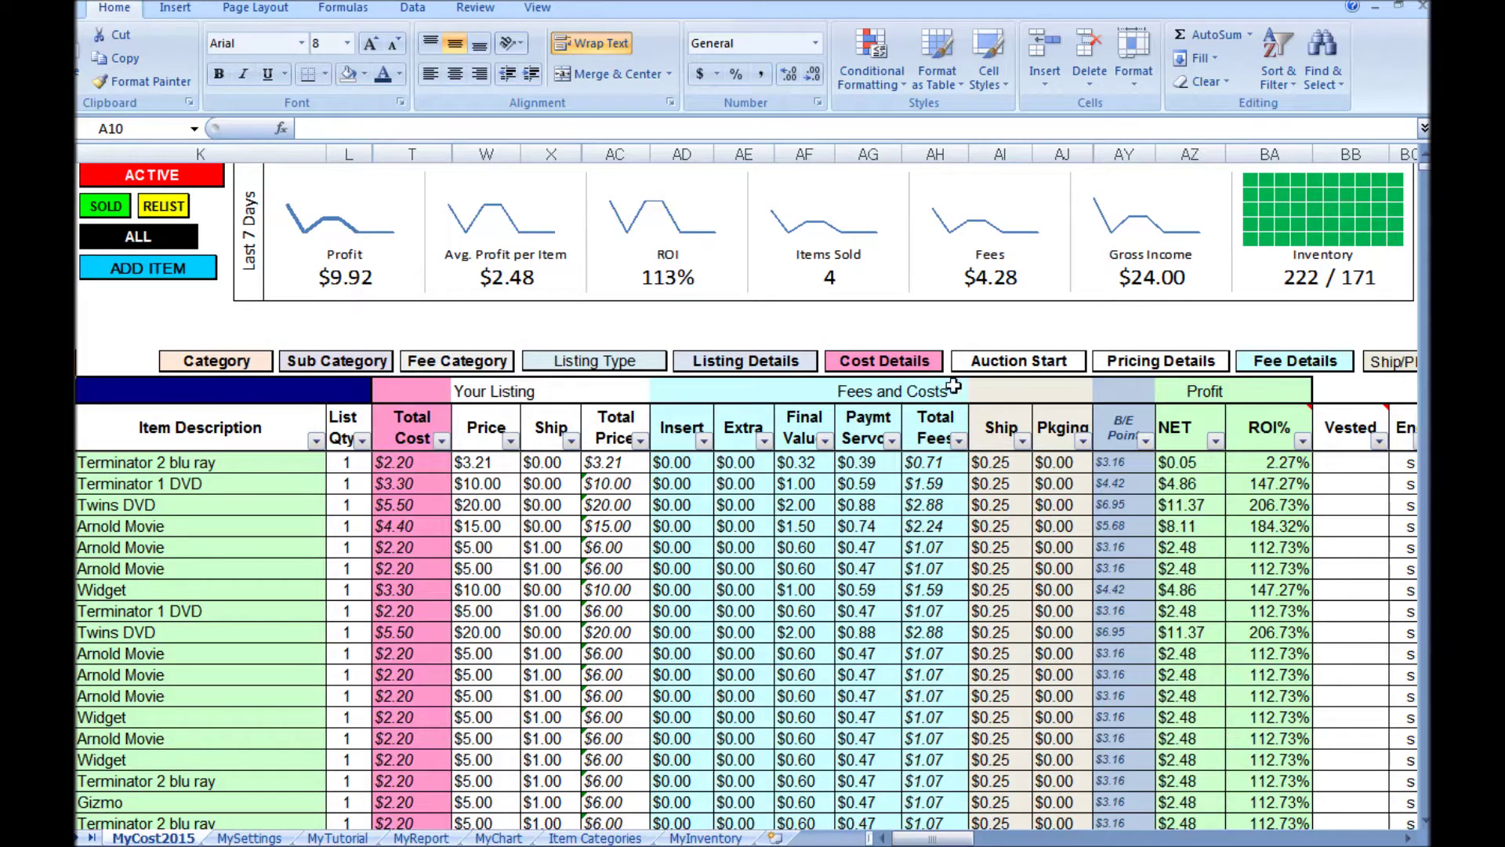
click(1294, 362)
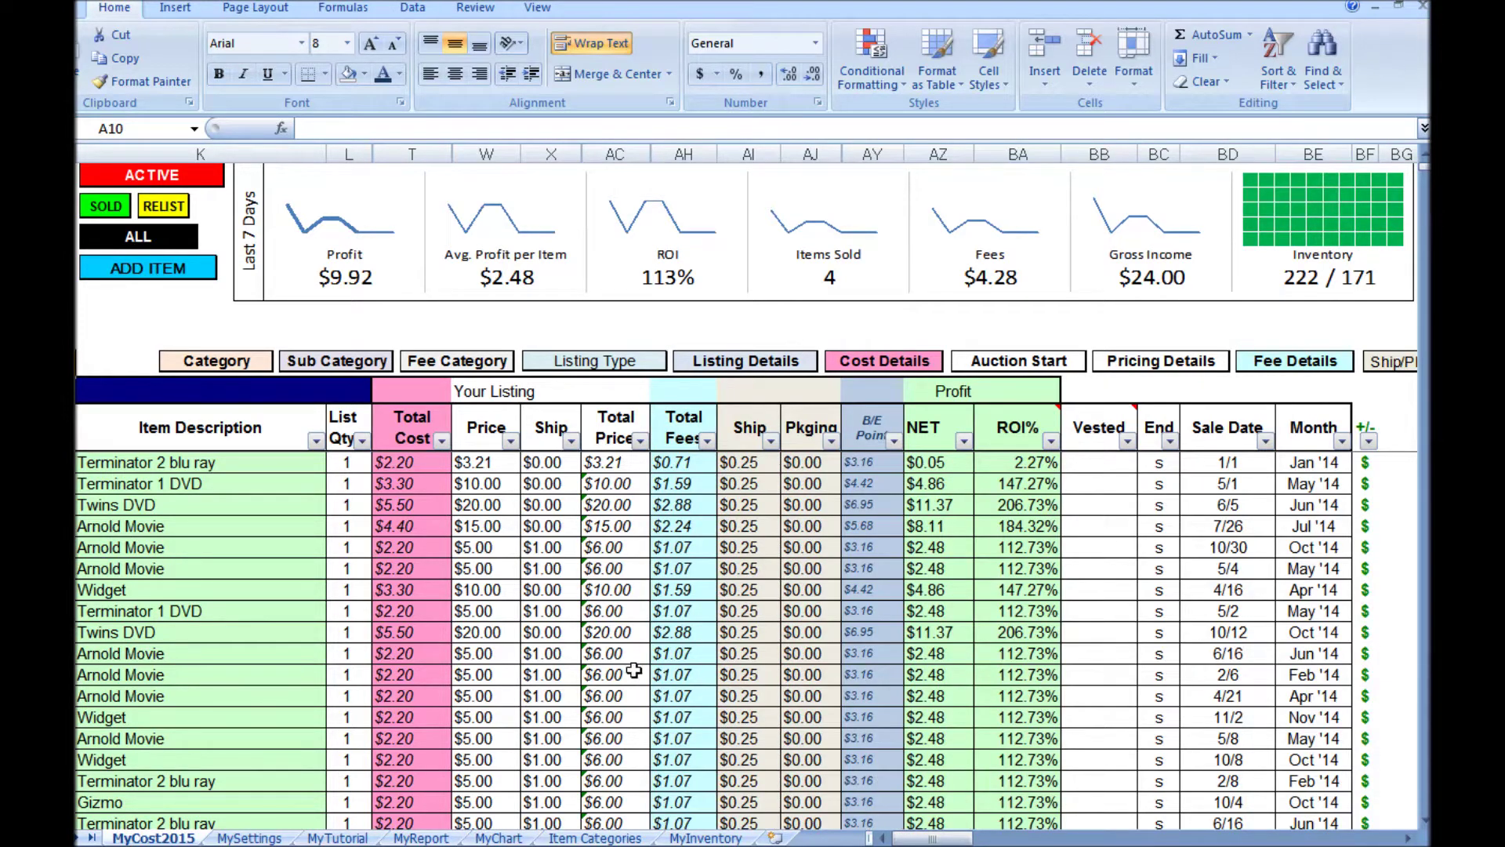
drag(1424, 167, 1426, 361)
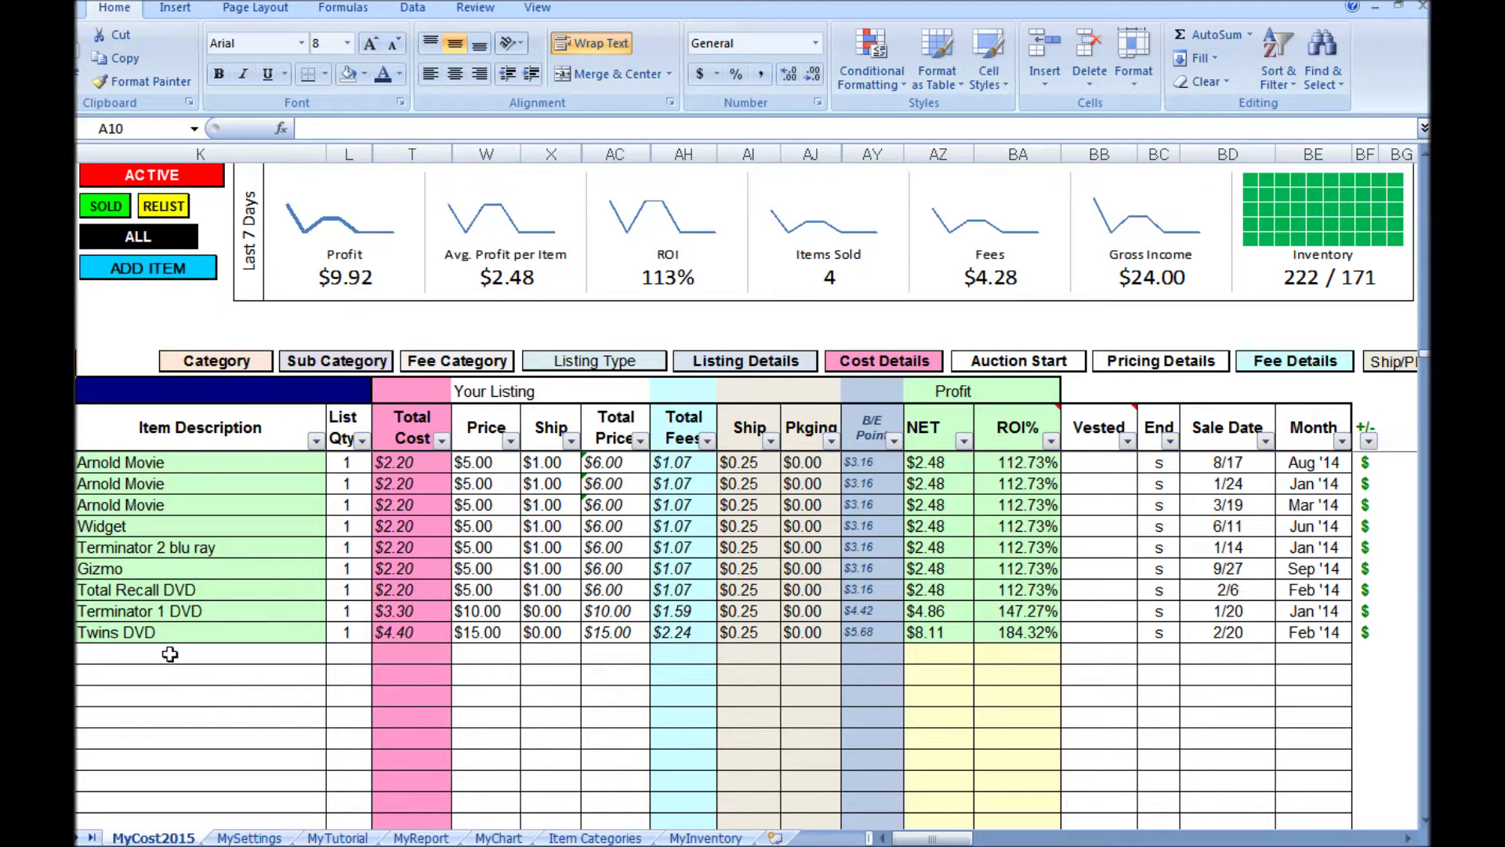
- Add Terminator 2 blu ray as the new item in the empty row below Twins DVD
click(281, 656)
click(334, 654)
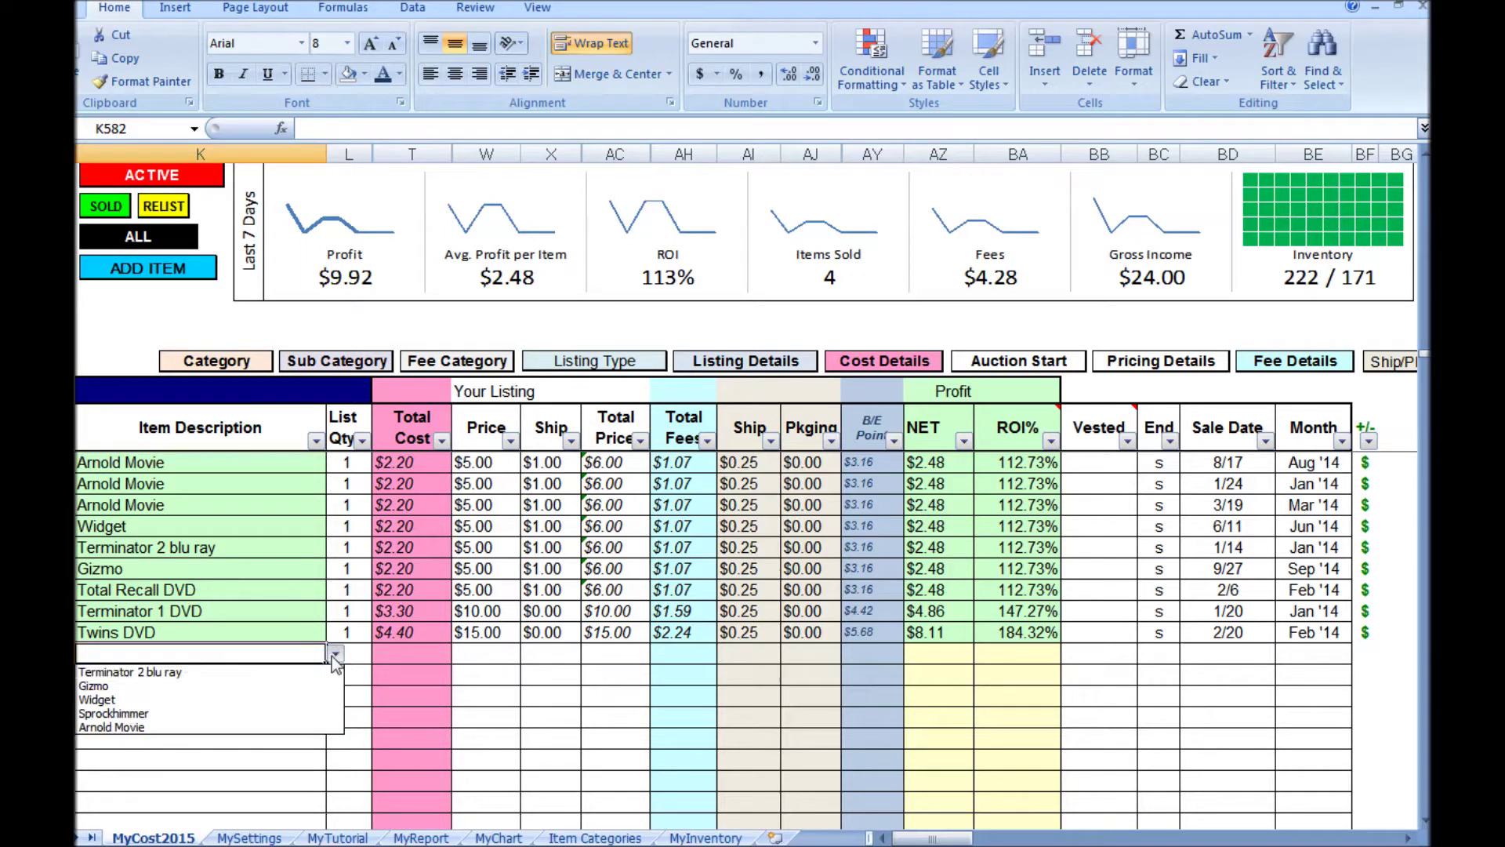
click(282, 672)
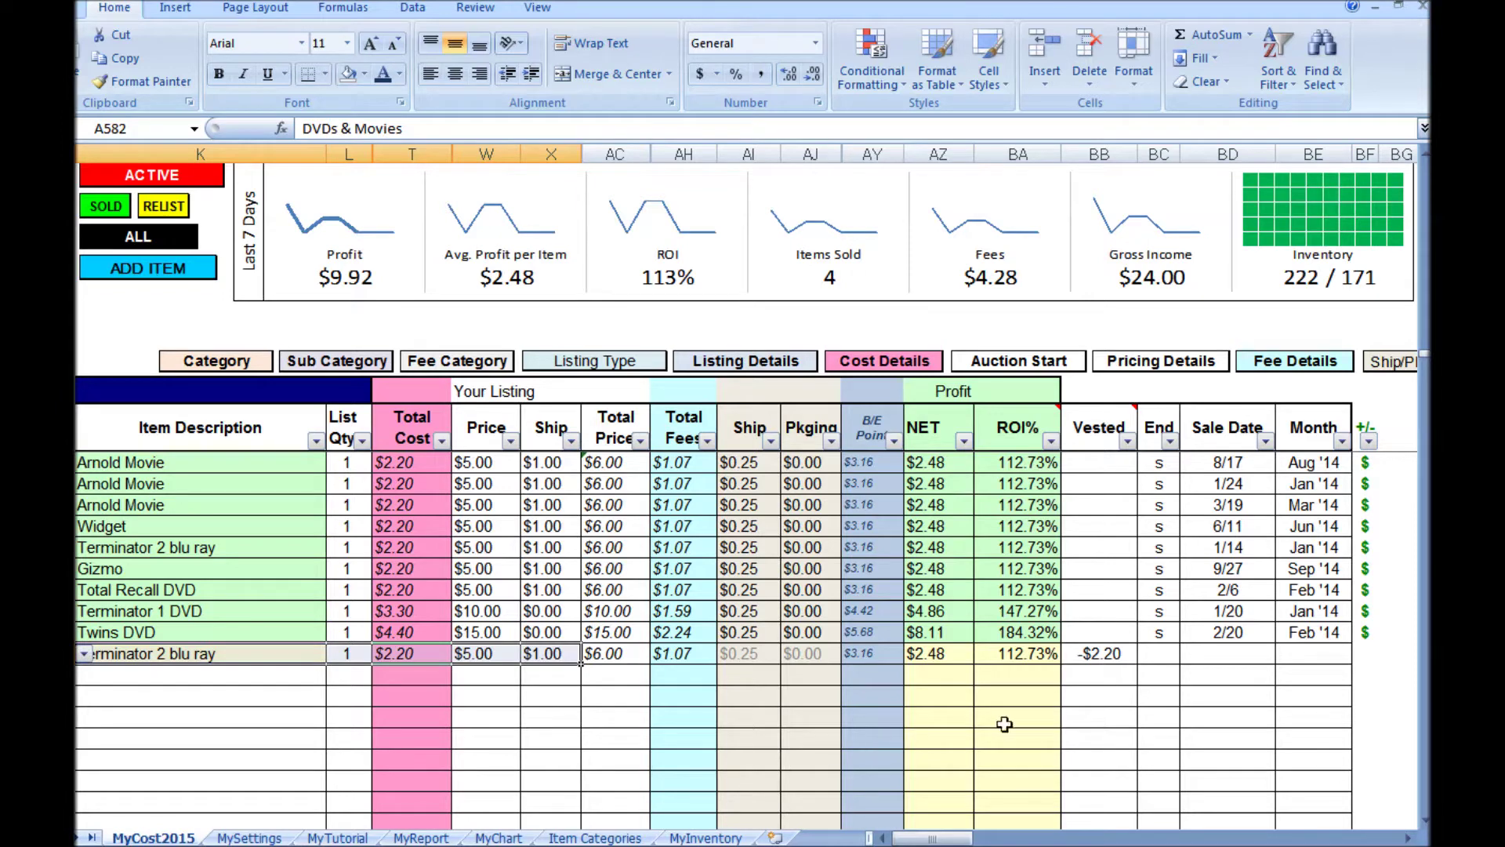
click(694, 838)
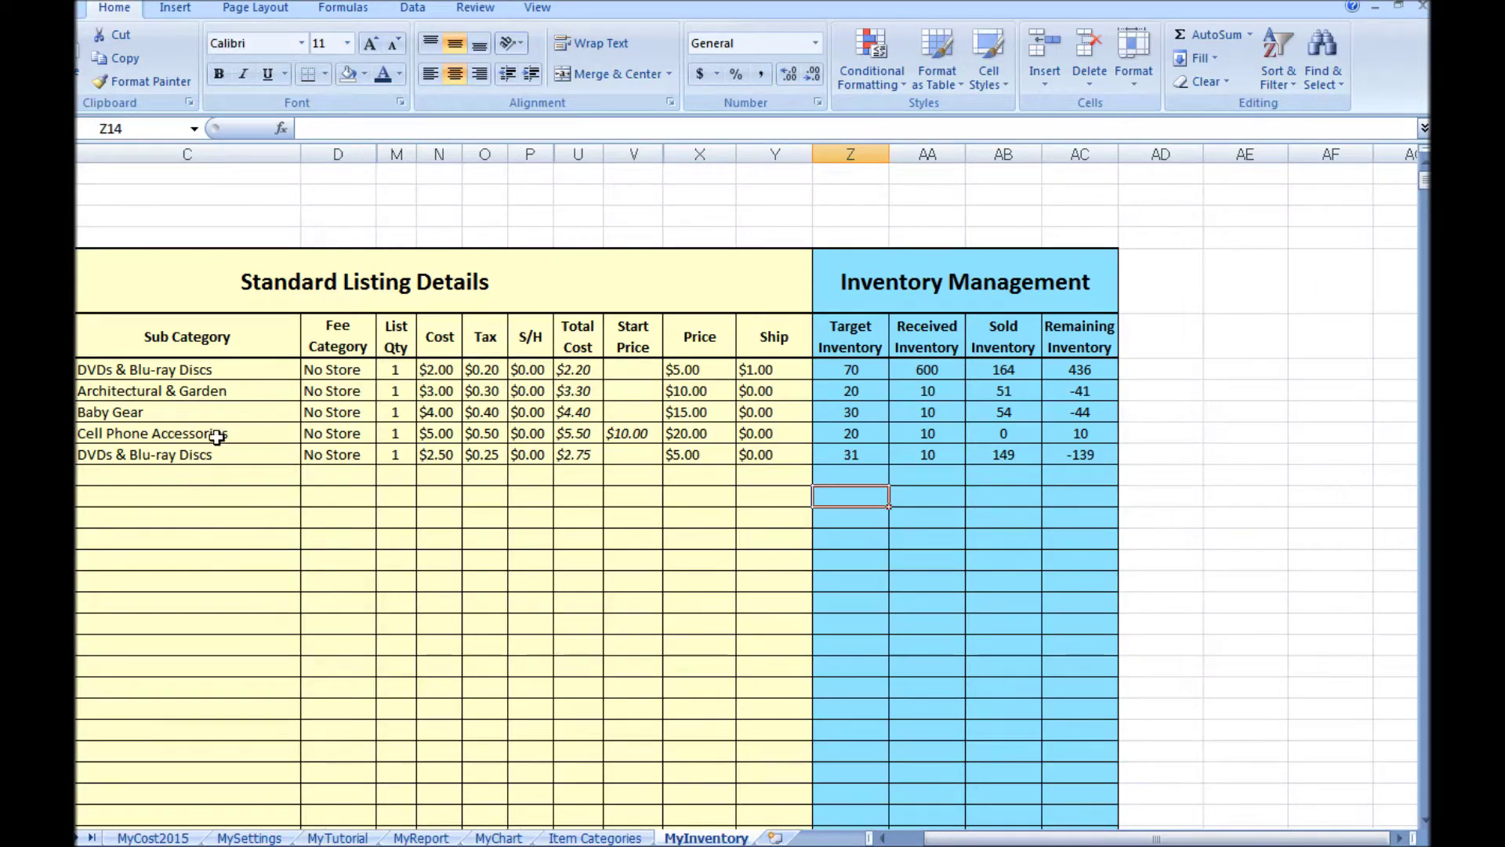
- Enter 'Test item' in A13 with main category Baby and sub category Feeding
click(882, 839)
click(882, 839)
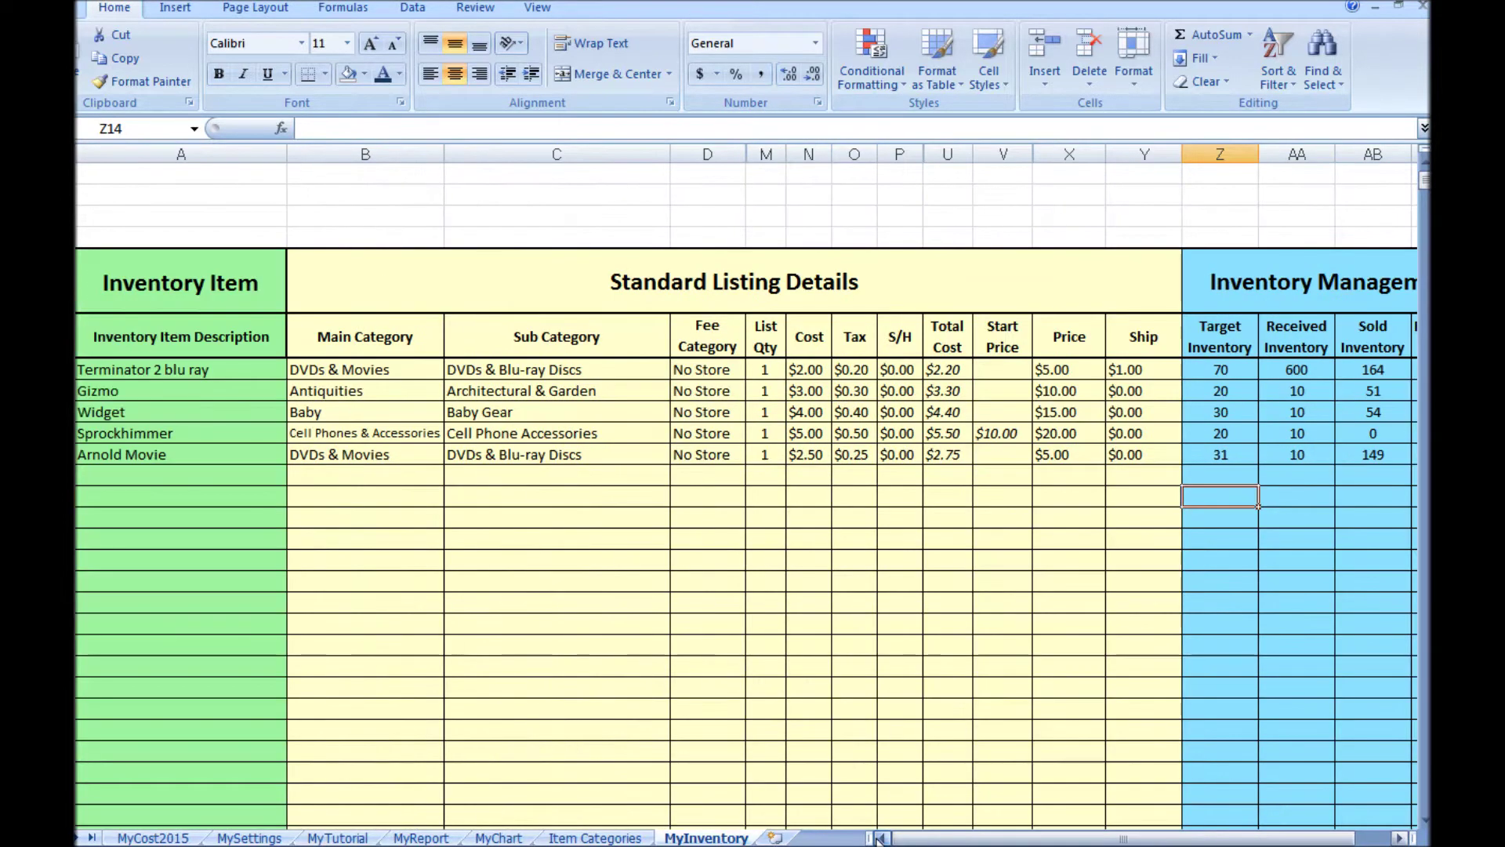
click(182, 476)
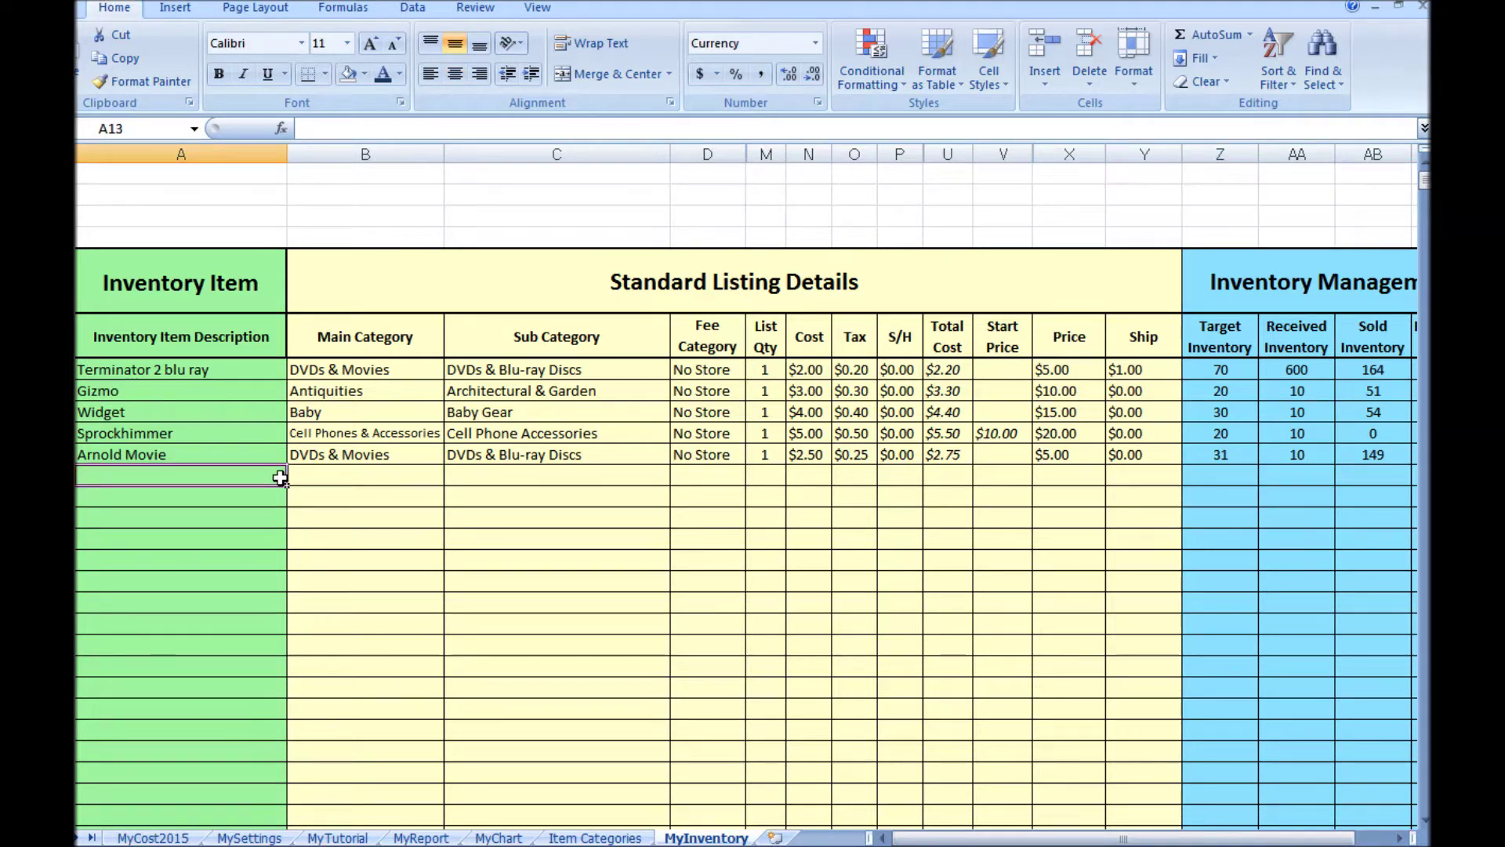
text(Test i)
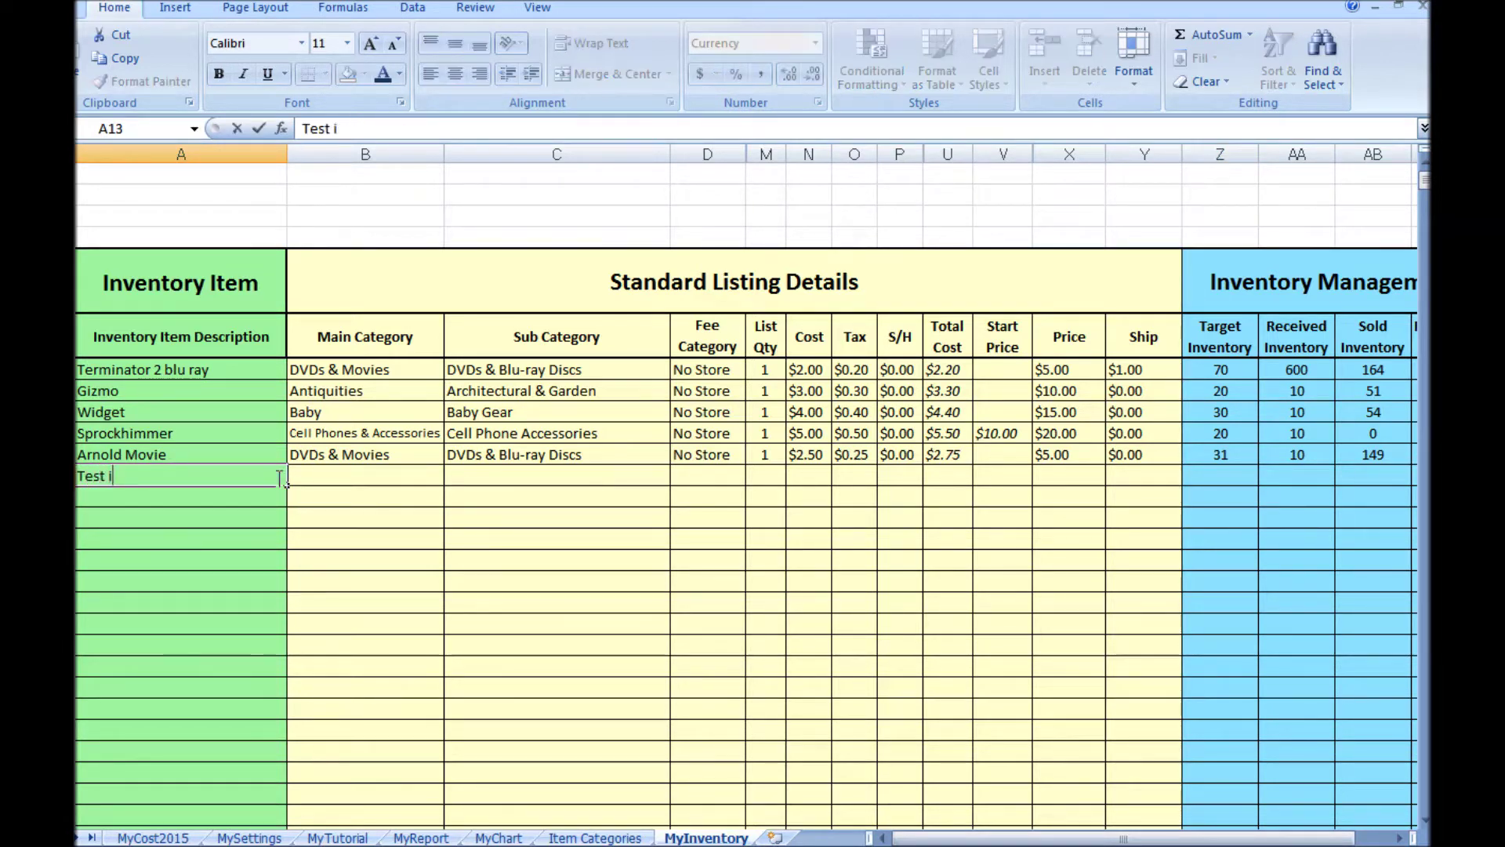
text(tem)
click(362, 476)
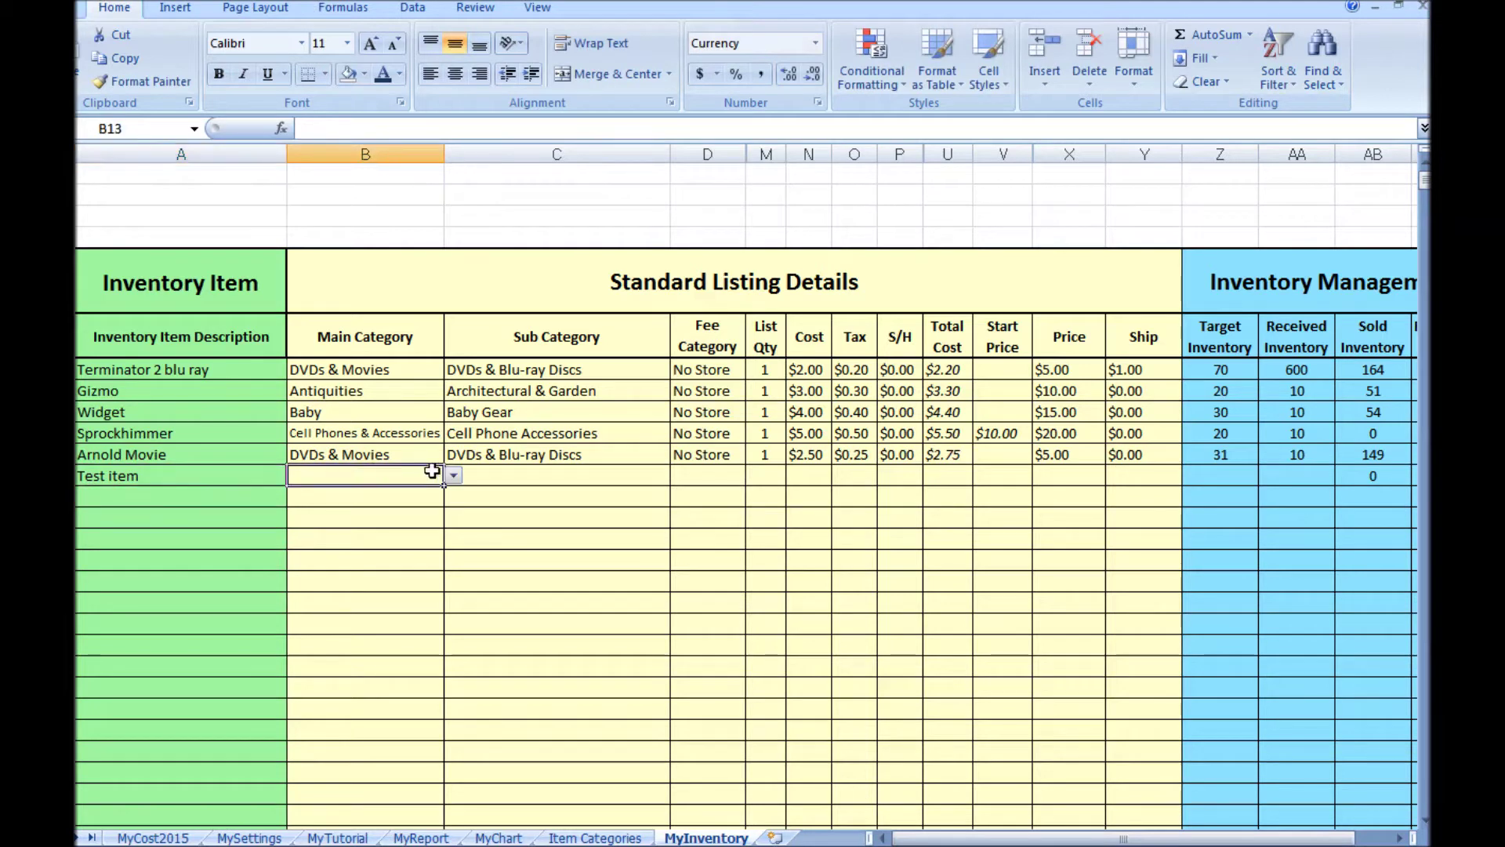
click(453, 475)
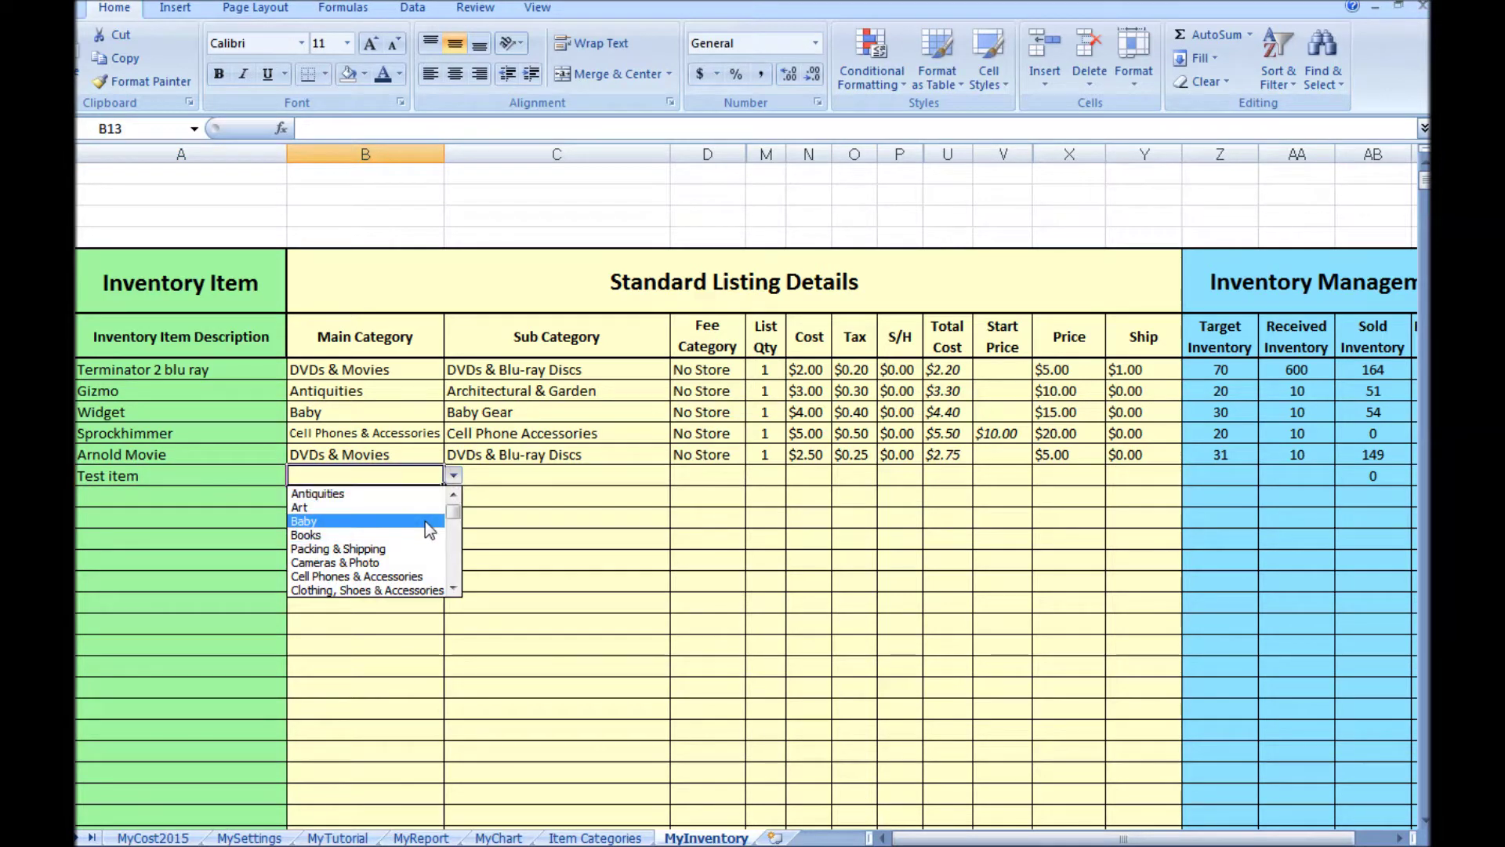
click(427, 522)
click(564, 477)
click(679, 476)
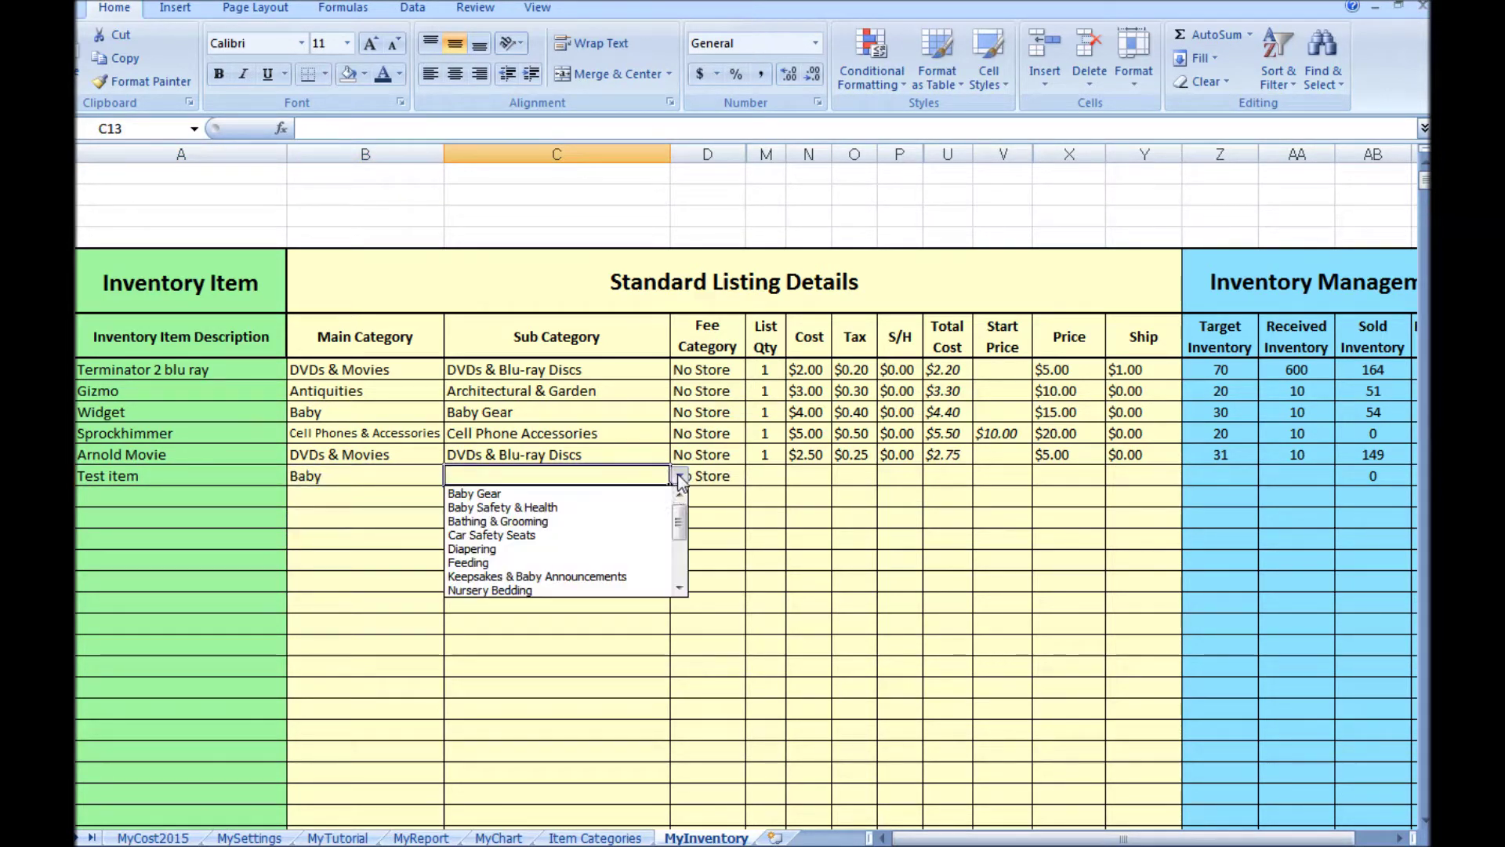
click(654, 563)
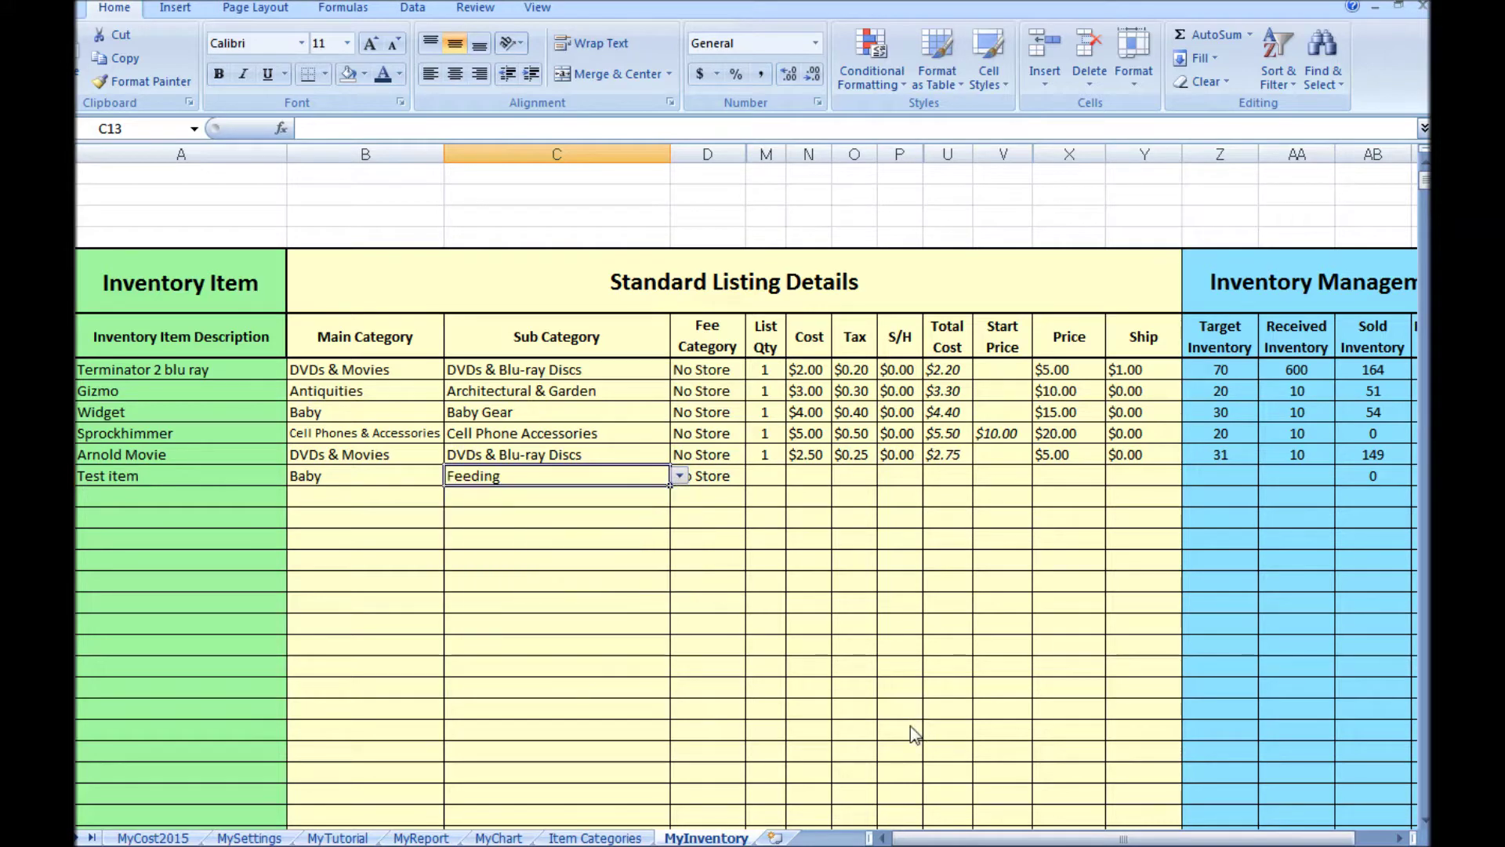
- Give Test item a list quantity of 1, cost $7.49 and price $22.00
click(776, 483)
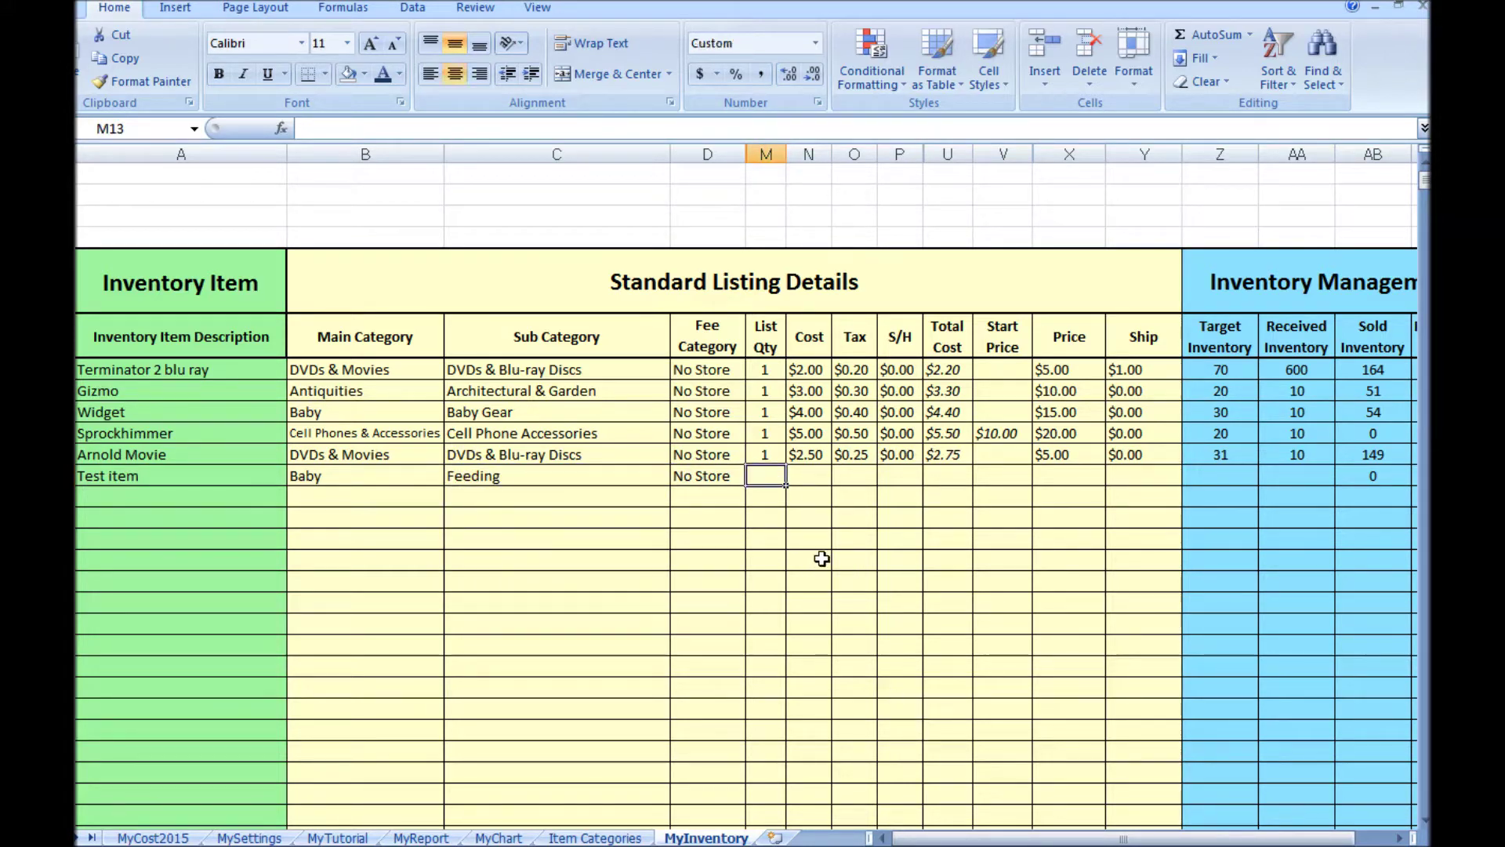
text(1)
click(816, 475)
text(7)
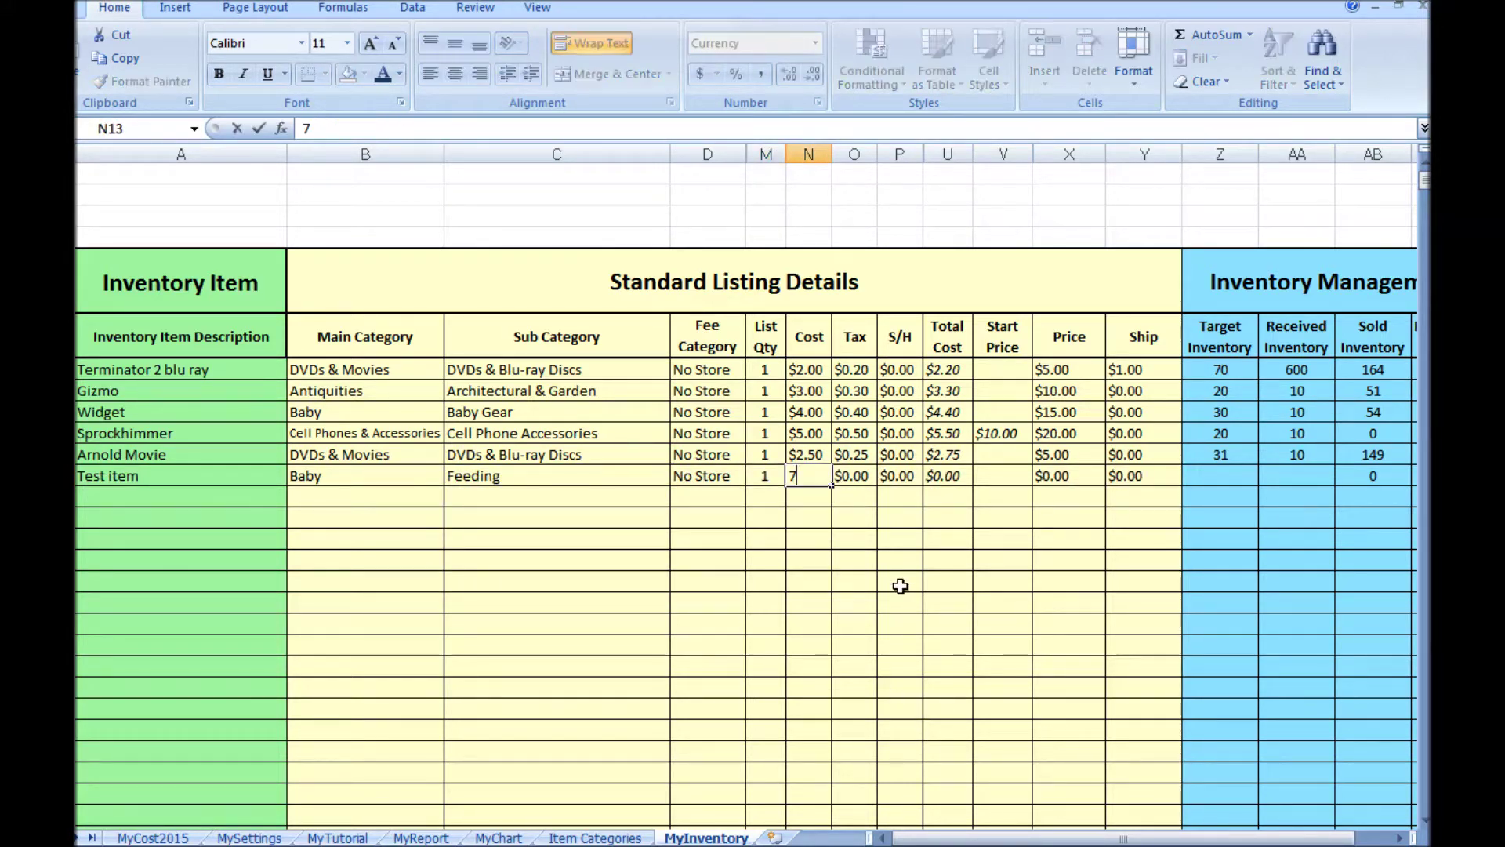
text(.49)
key(Return)
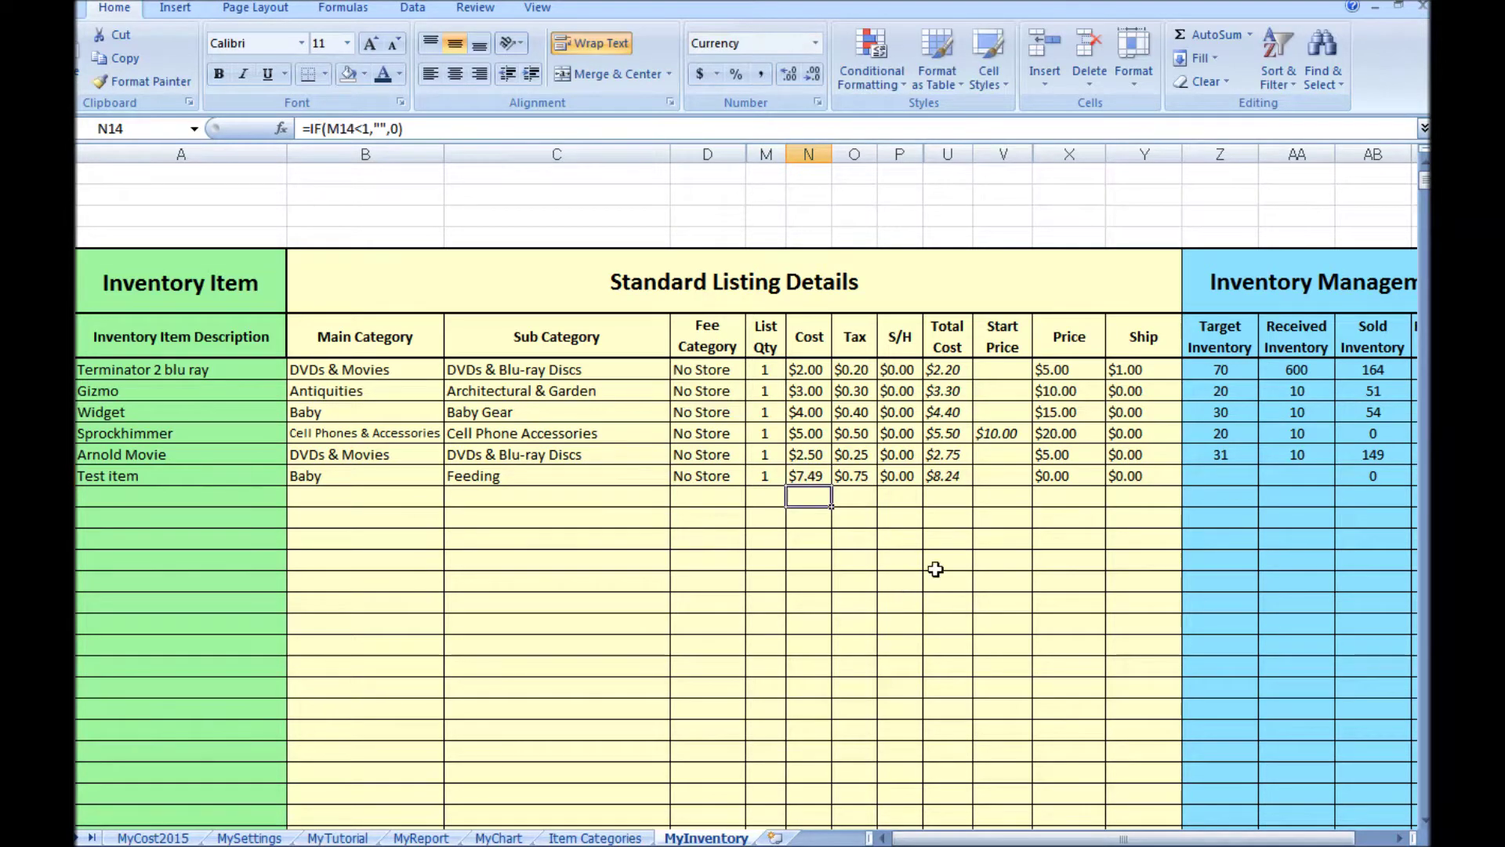
click(1073, 475)
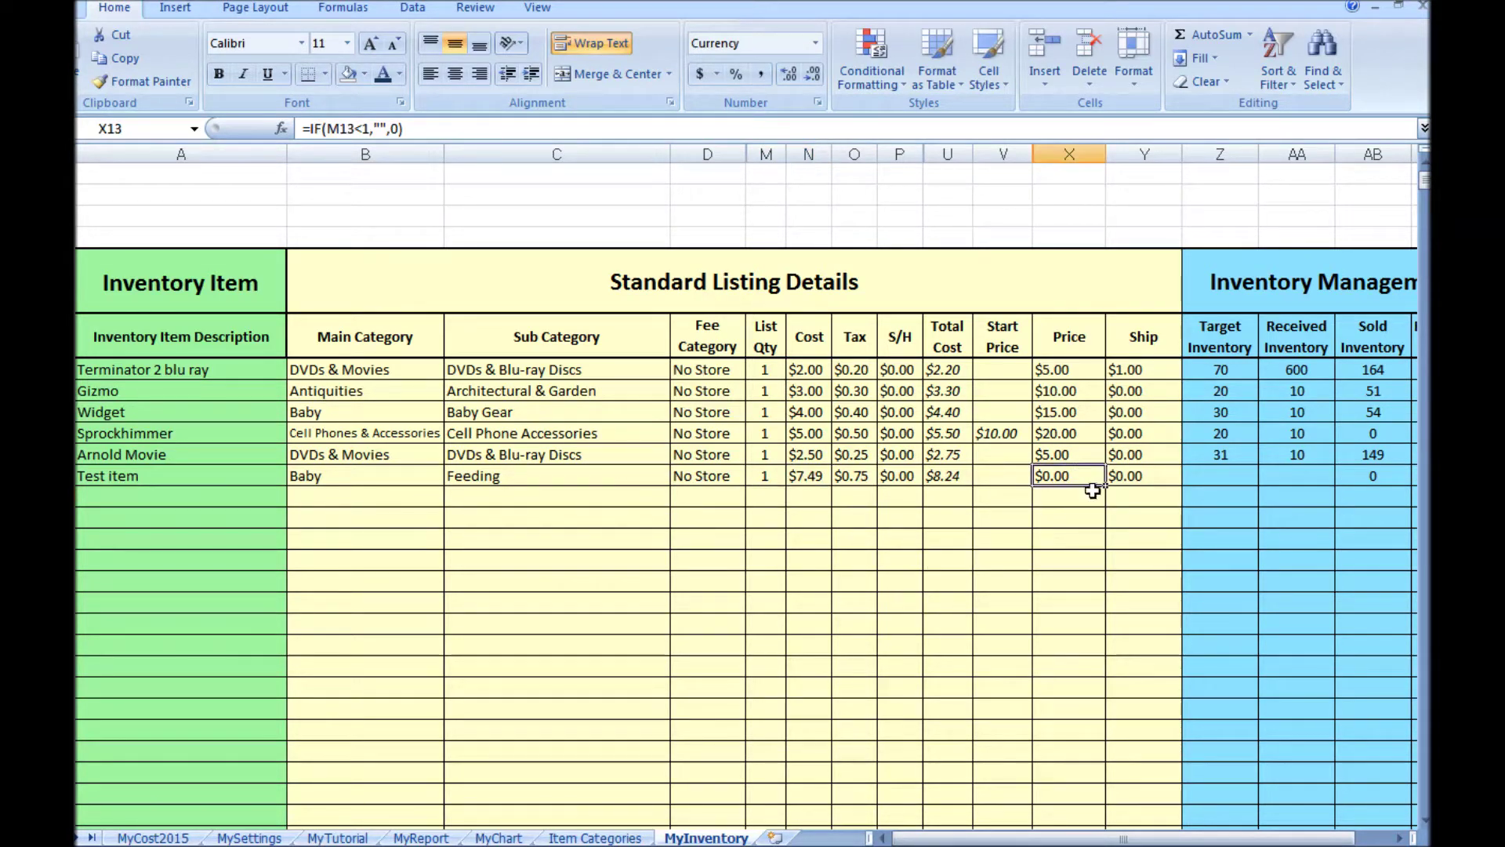
text(22)
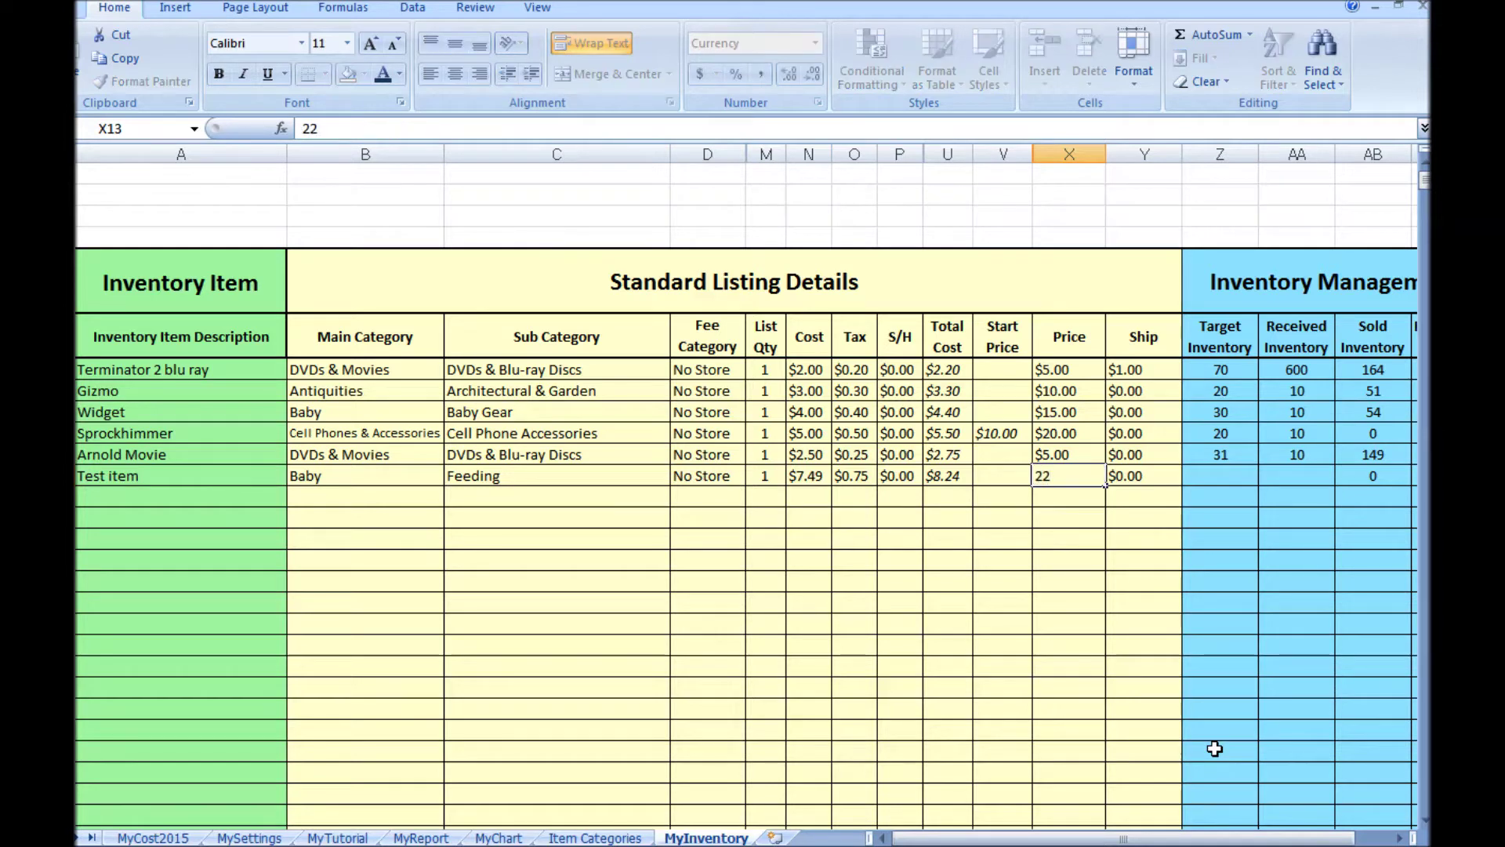
key(Return)
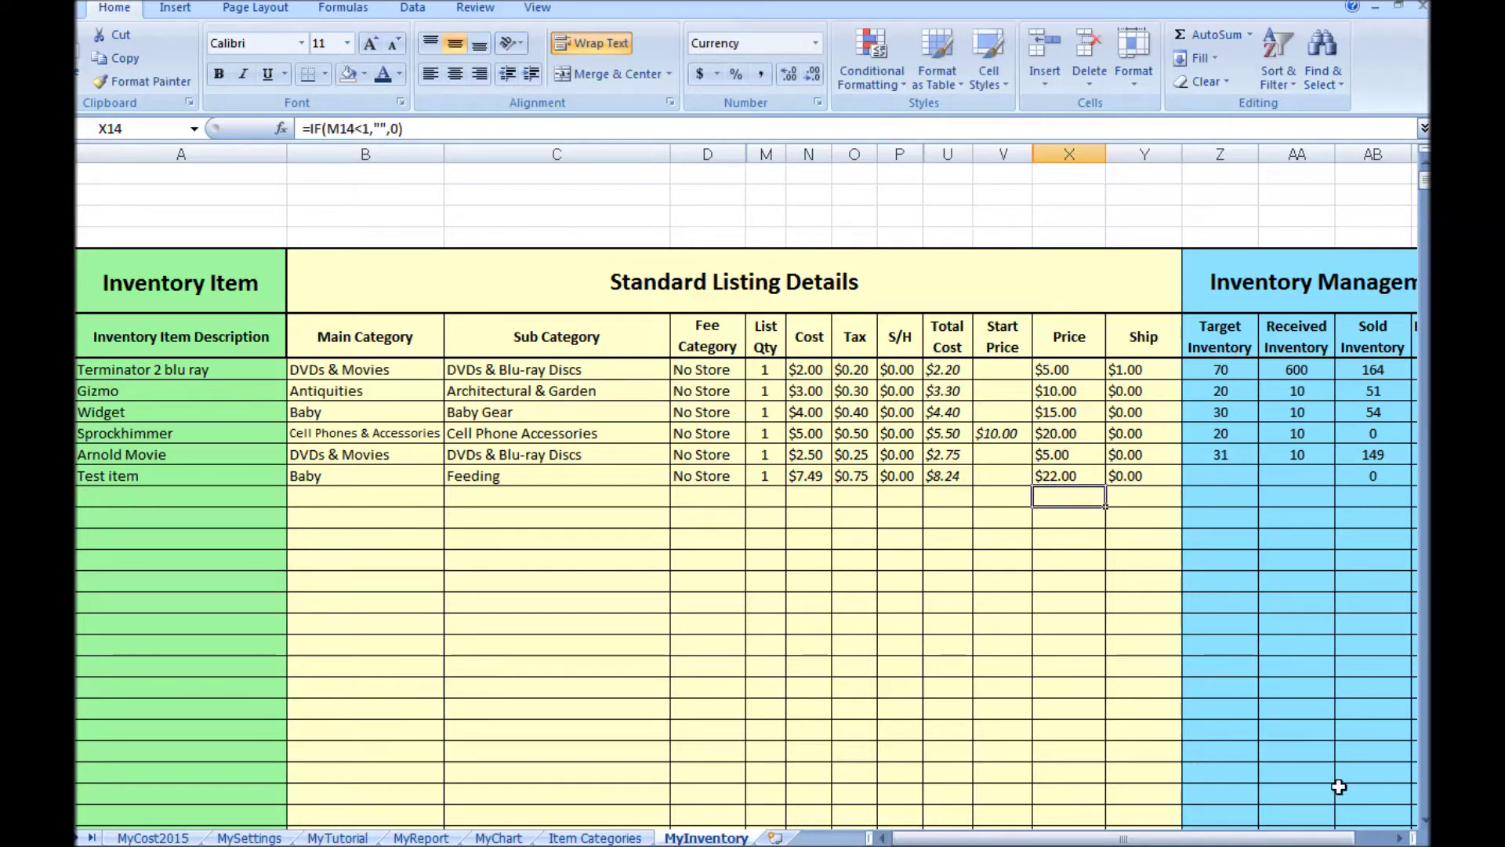
- Set Test item's target inventory to 25 and received inventory to 18
click(1401, 837)
click(1401, 837)
click(851, 475)
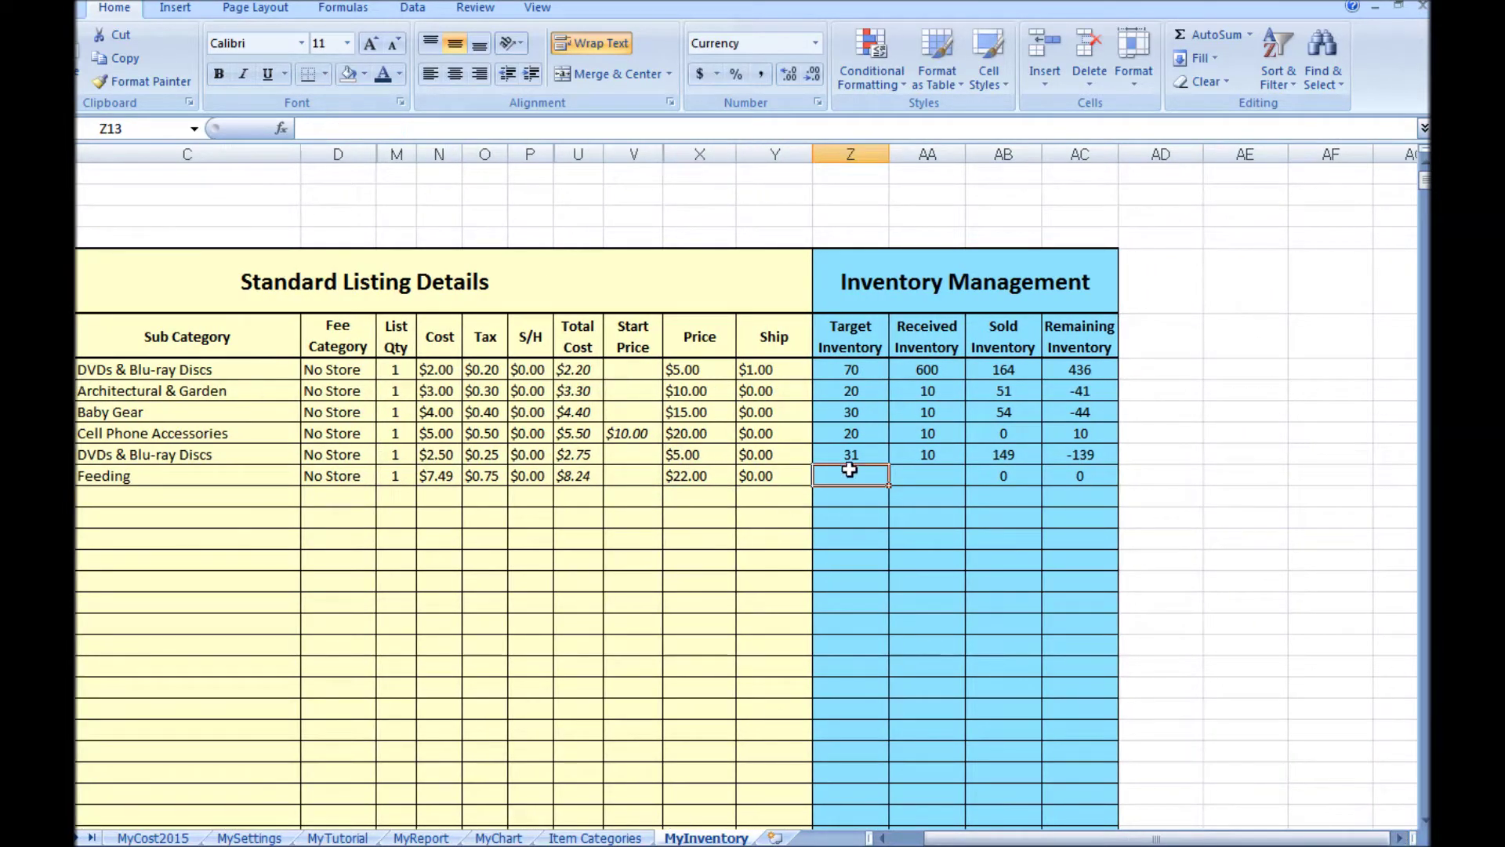
text(25)
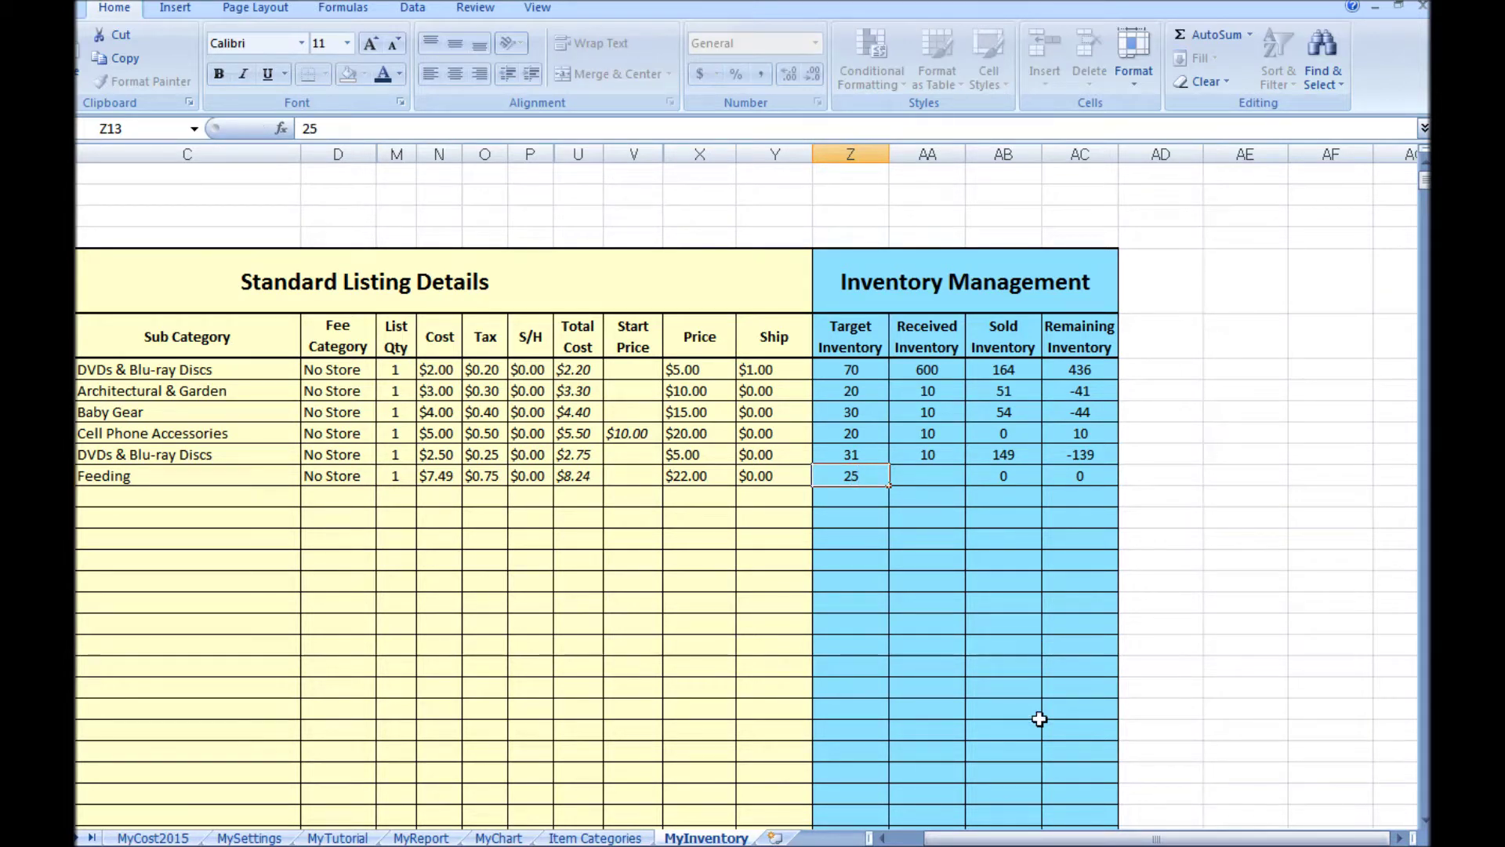
key(Return)
click(902, 473)
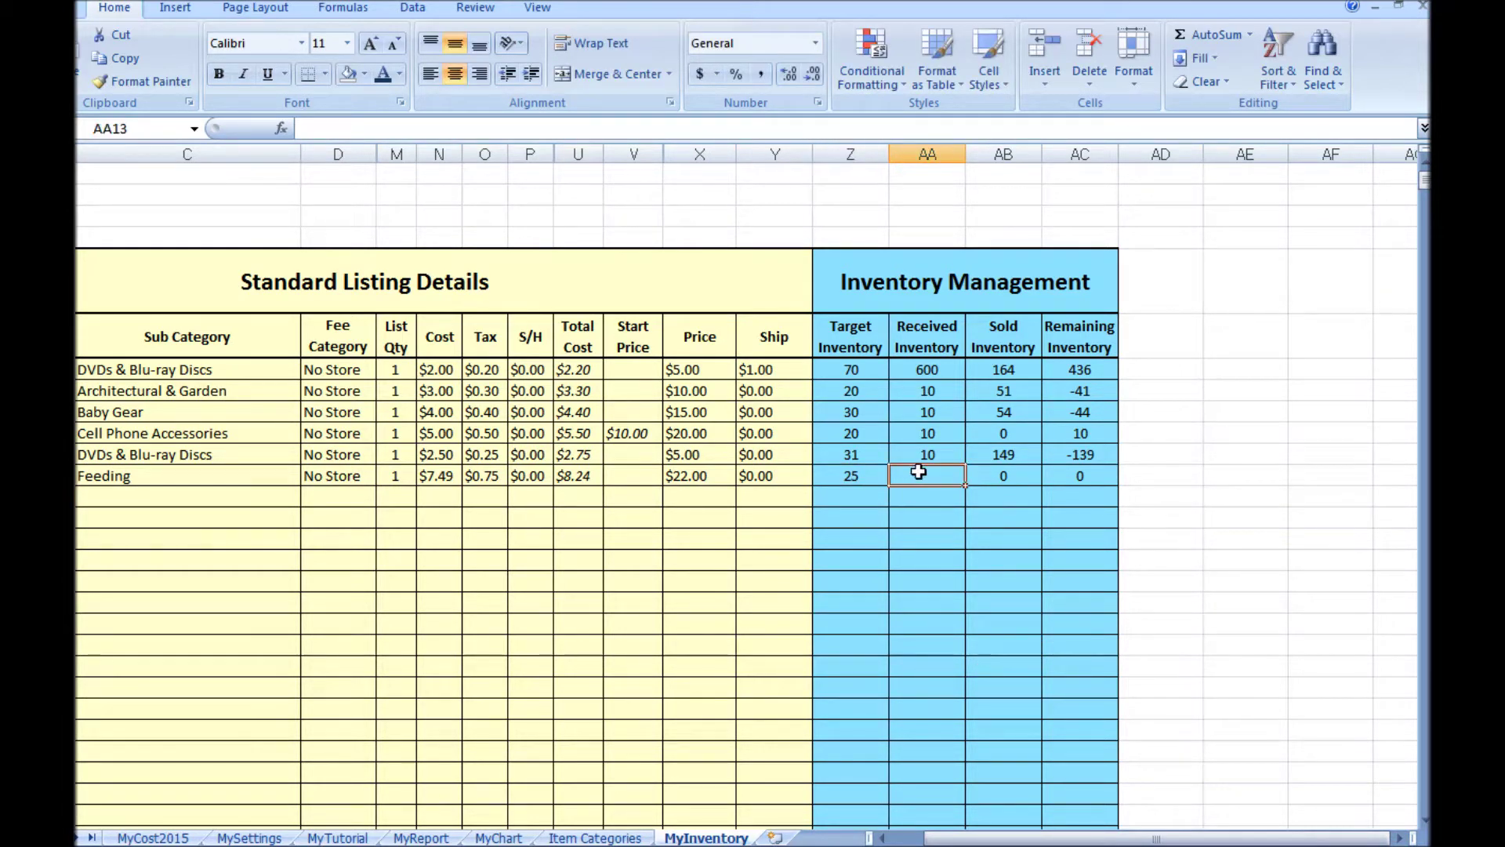
text(18)
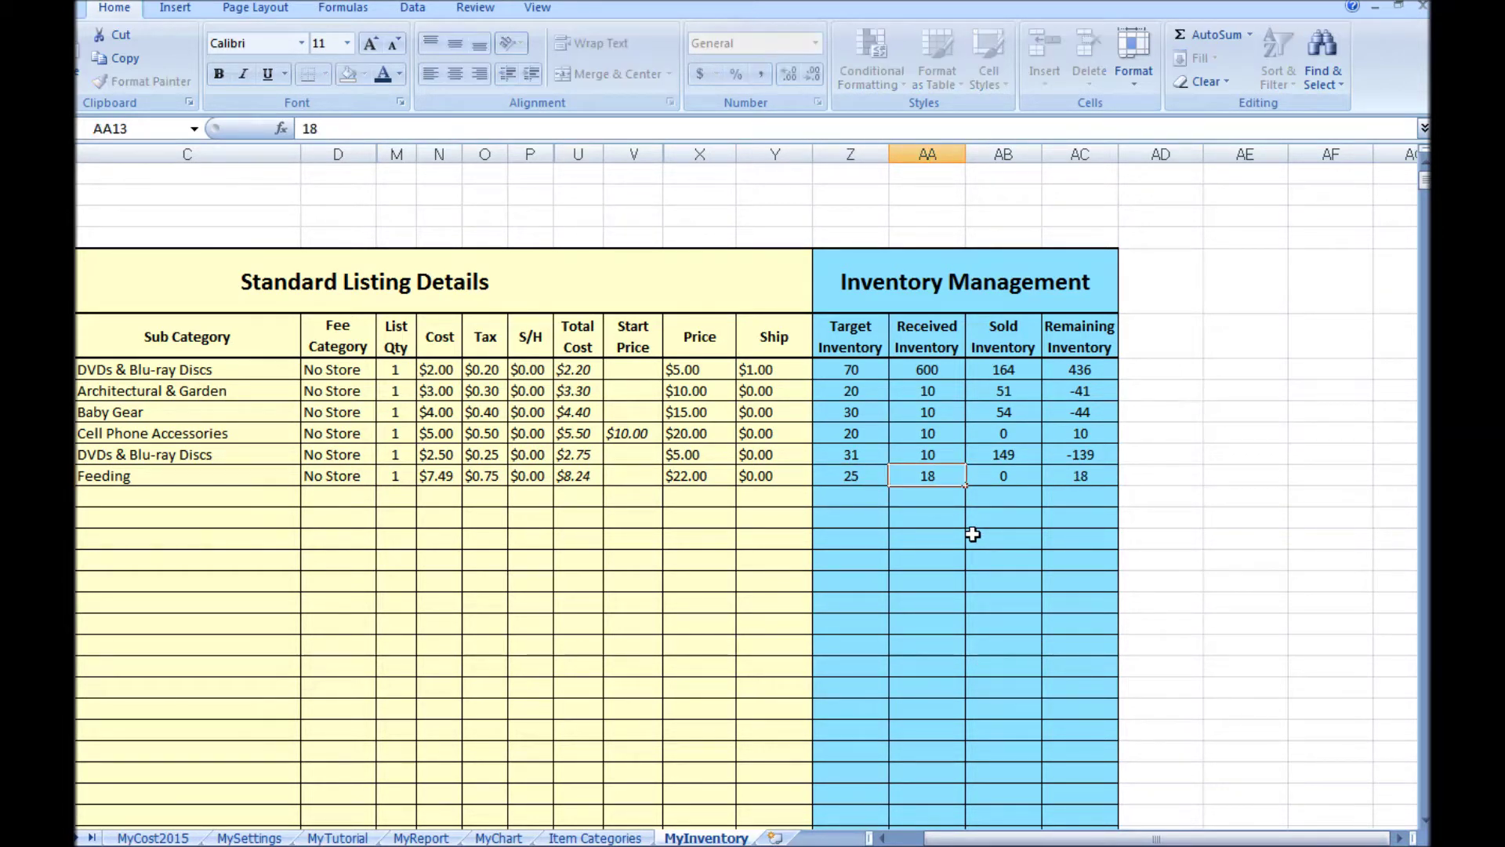
key(Return)
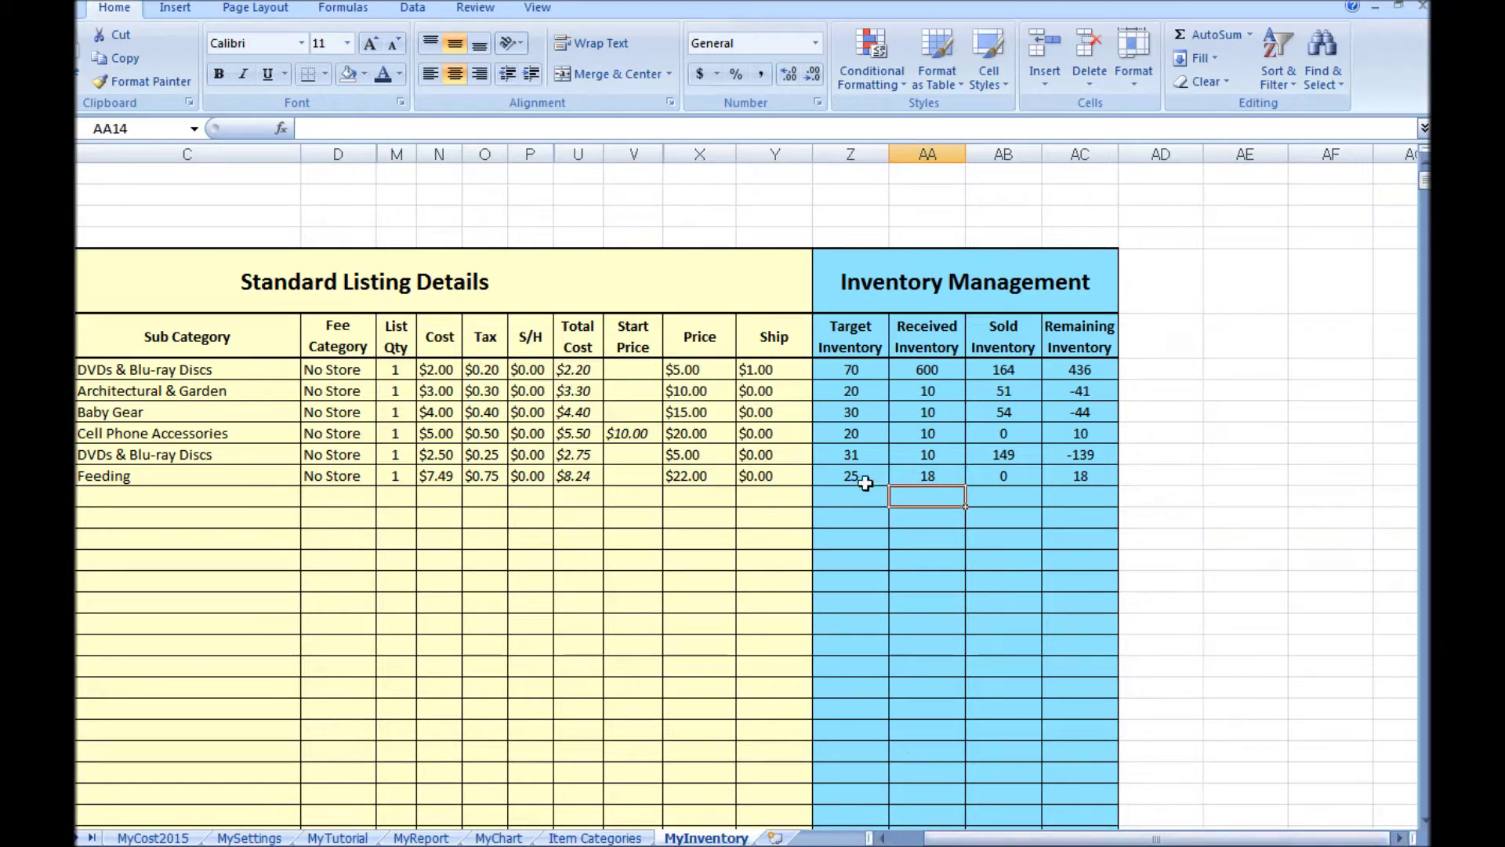
click(862, 455)
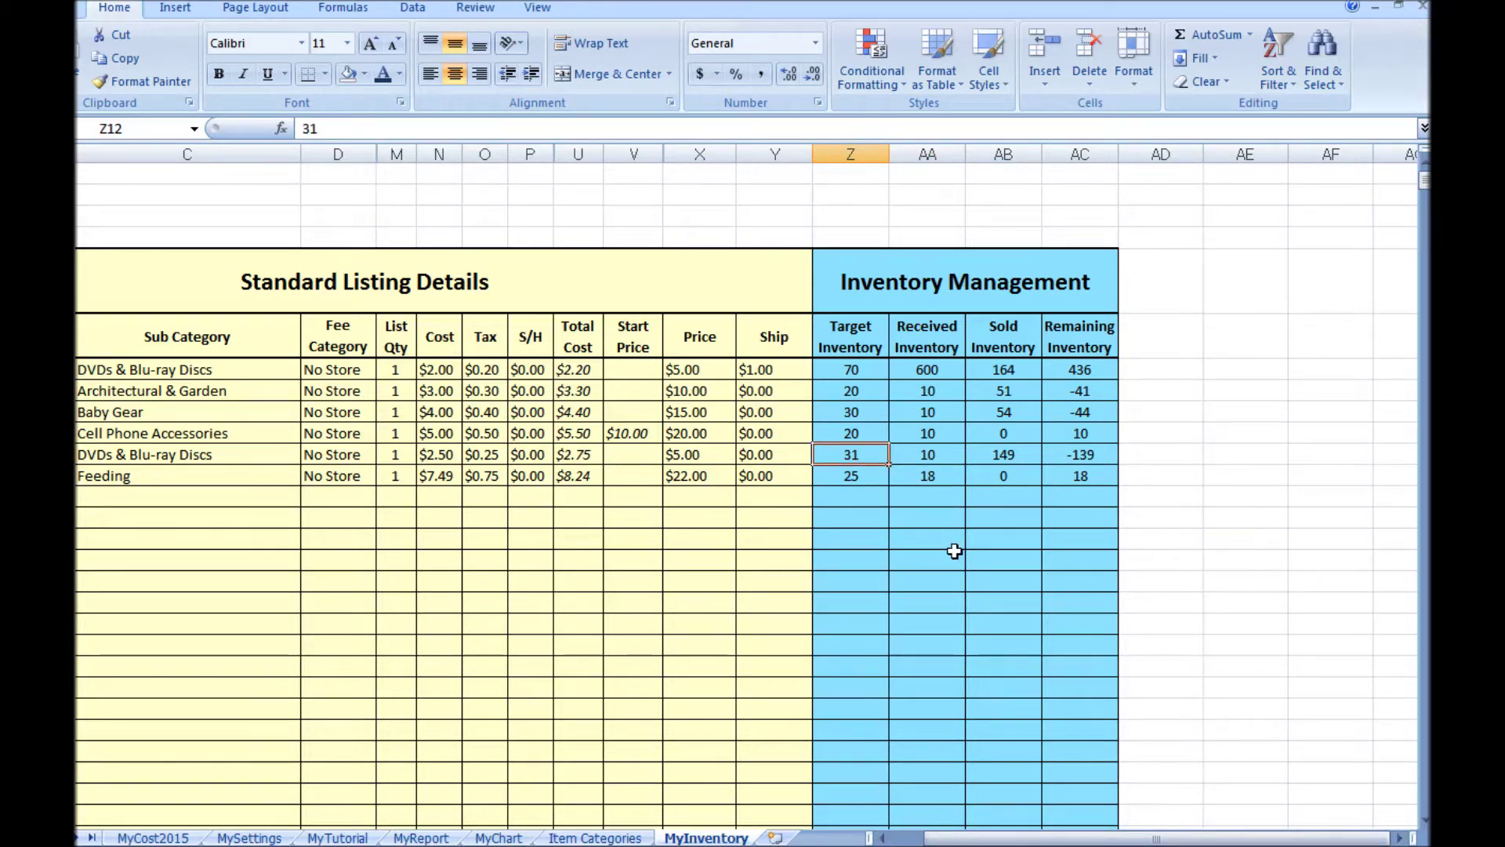
- On MyCost2015, add a new listing row with Test item as its description
click(151, 838)
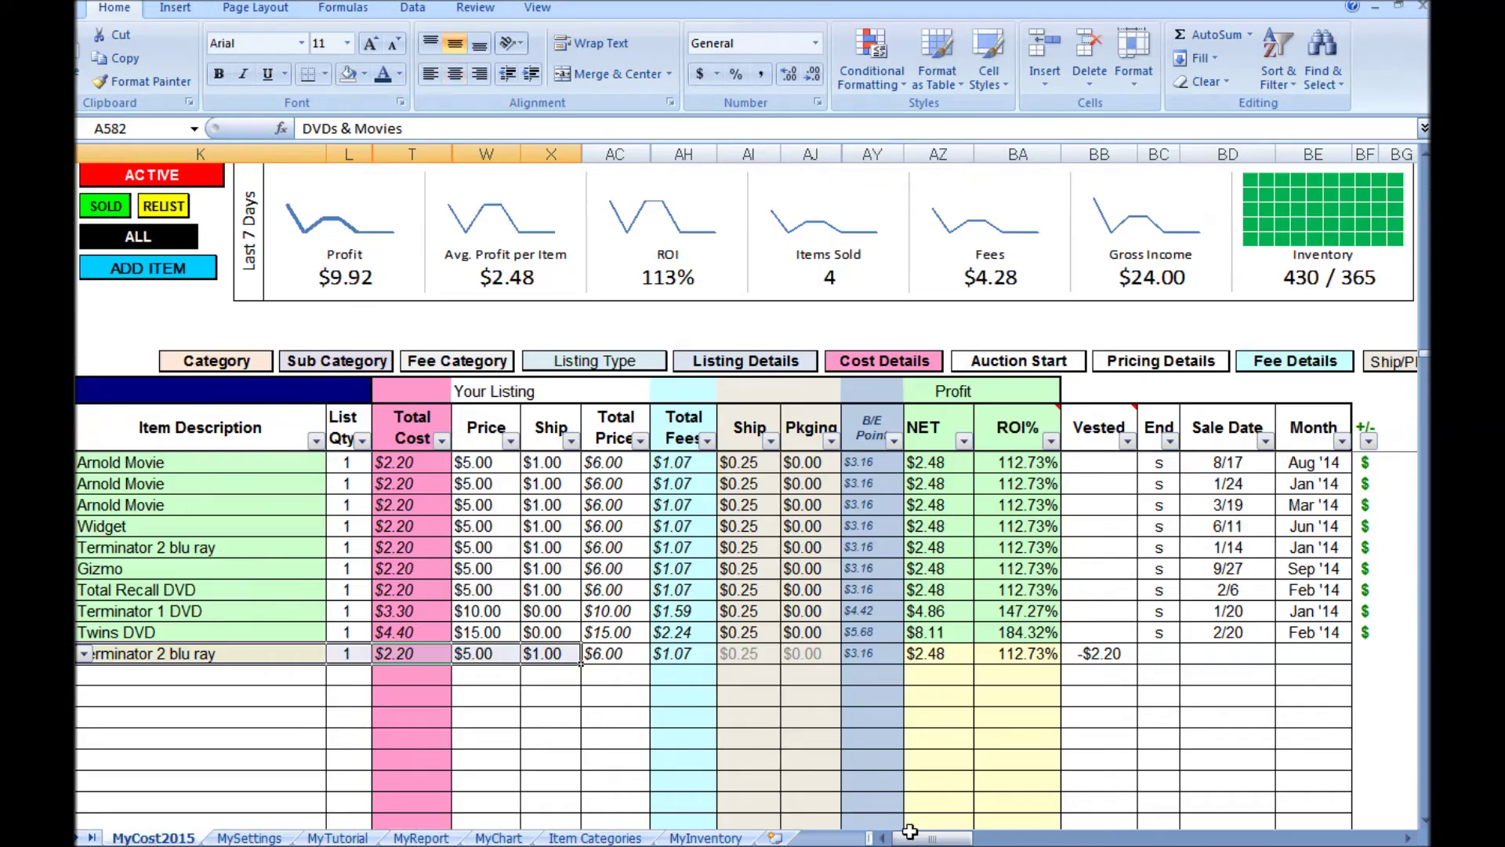
click(251, 674)
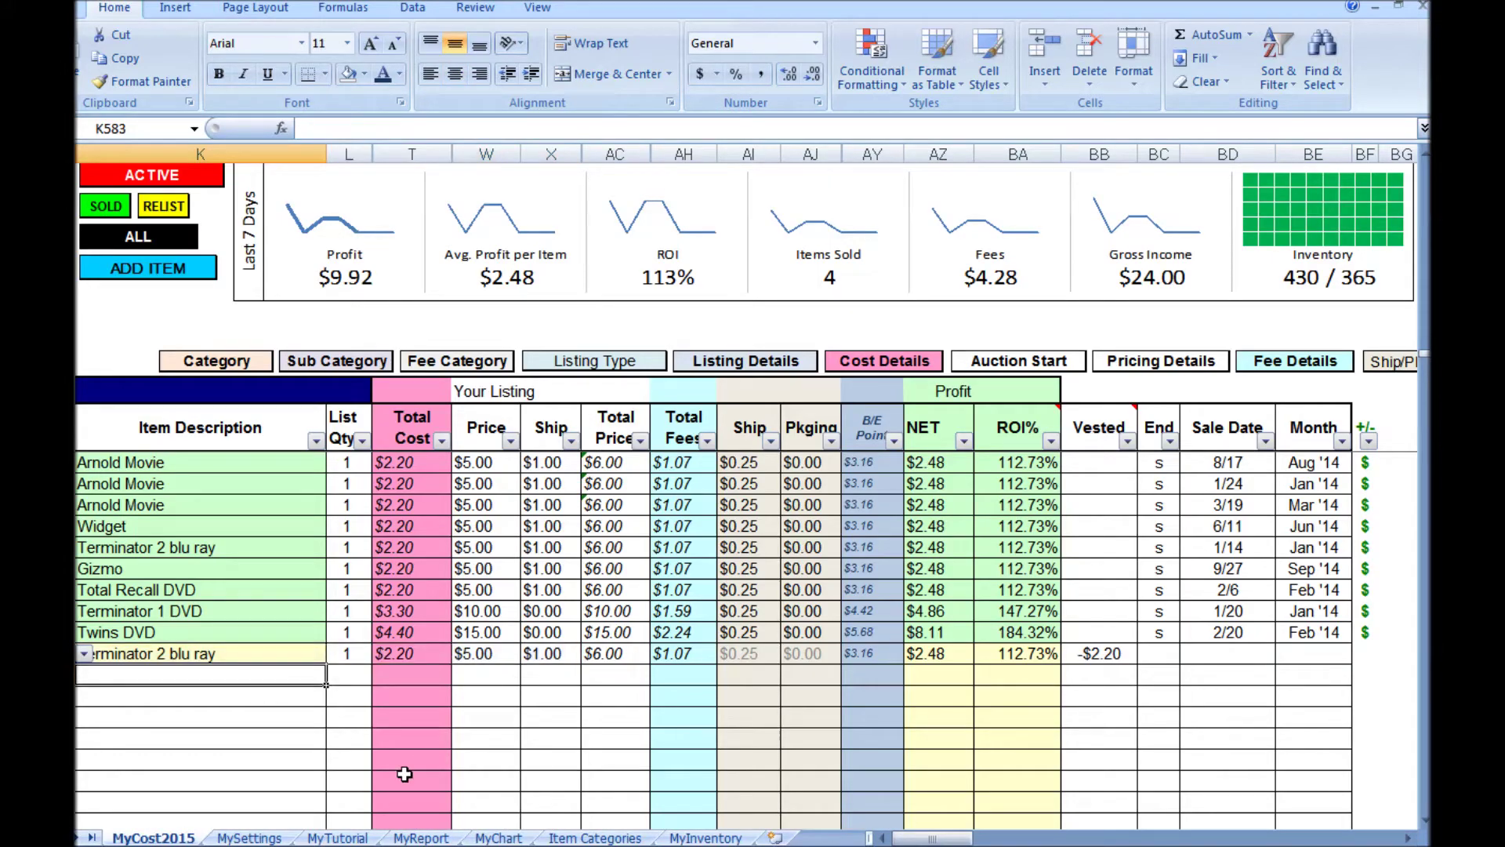
click(335, 674)
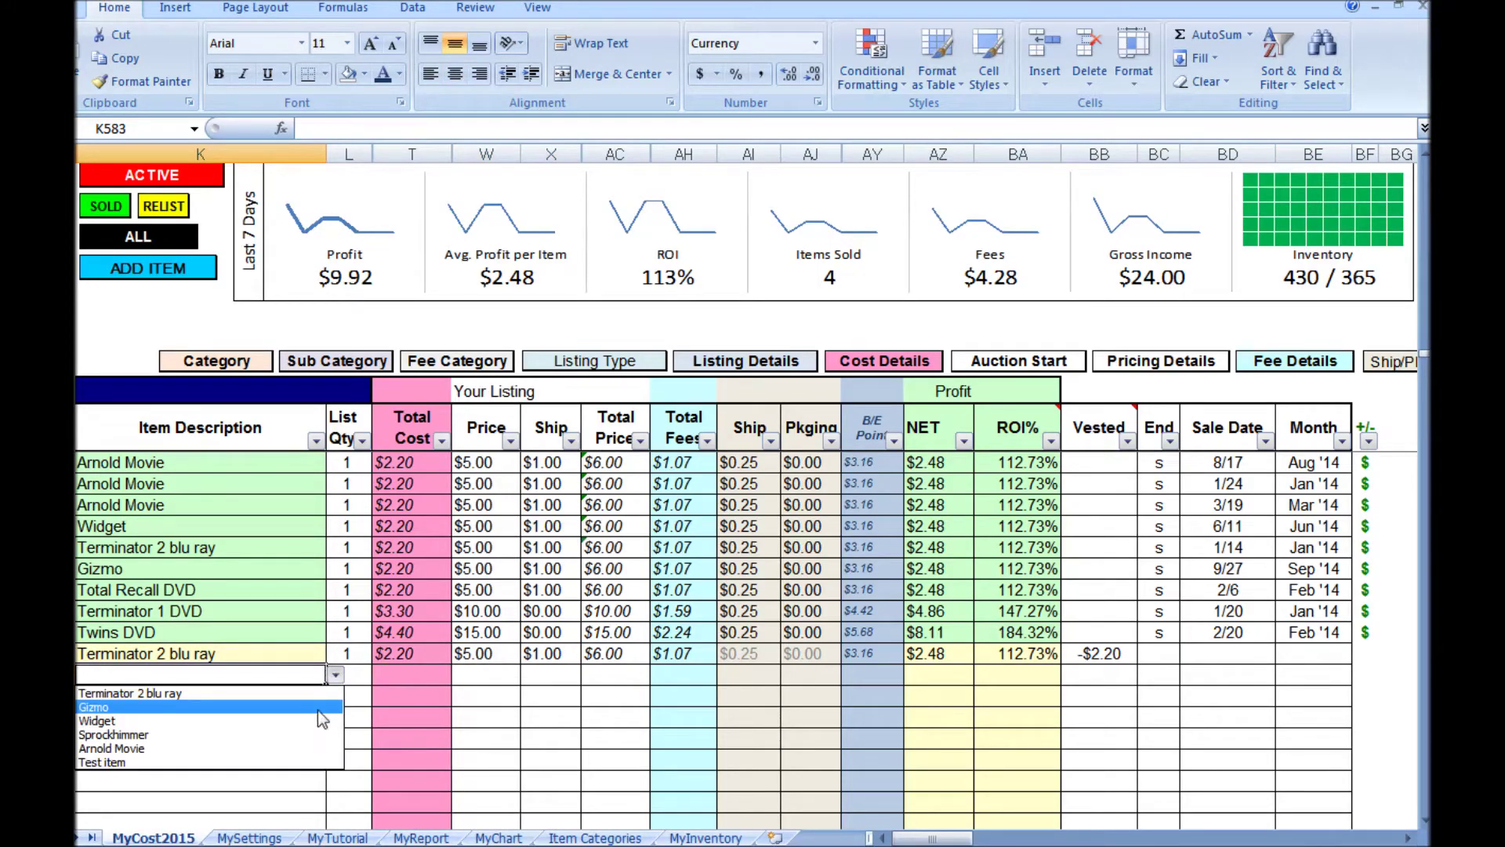
click(283, 762)
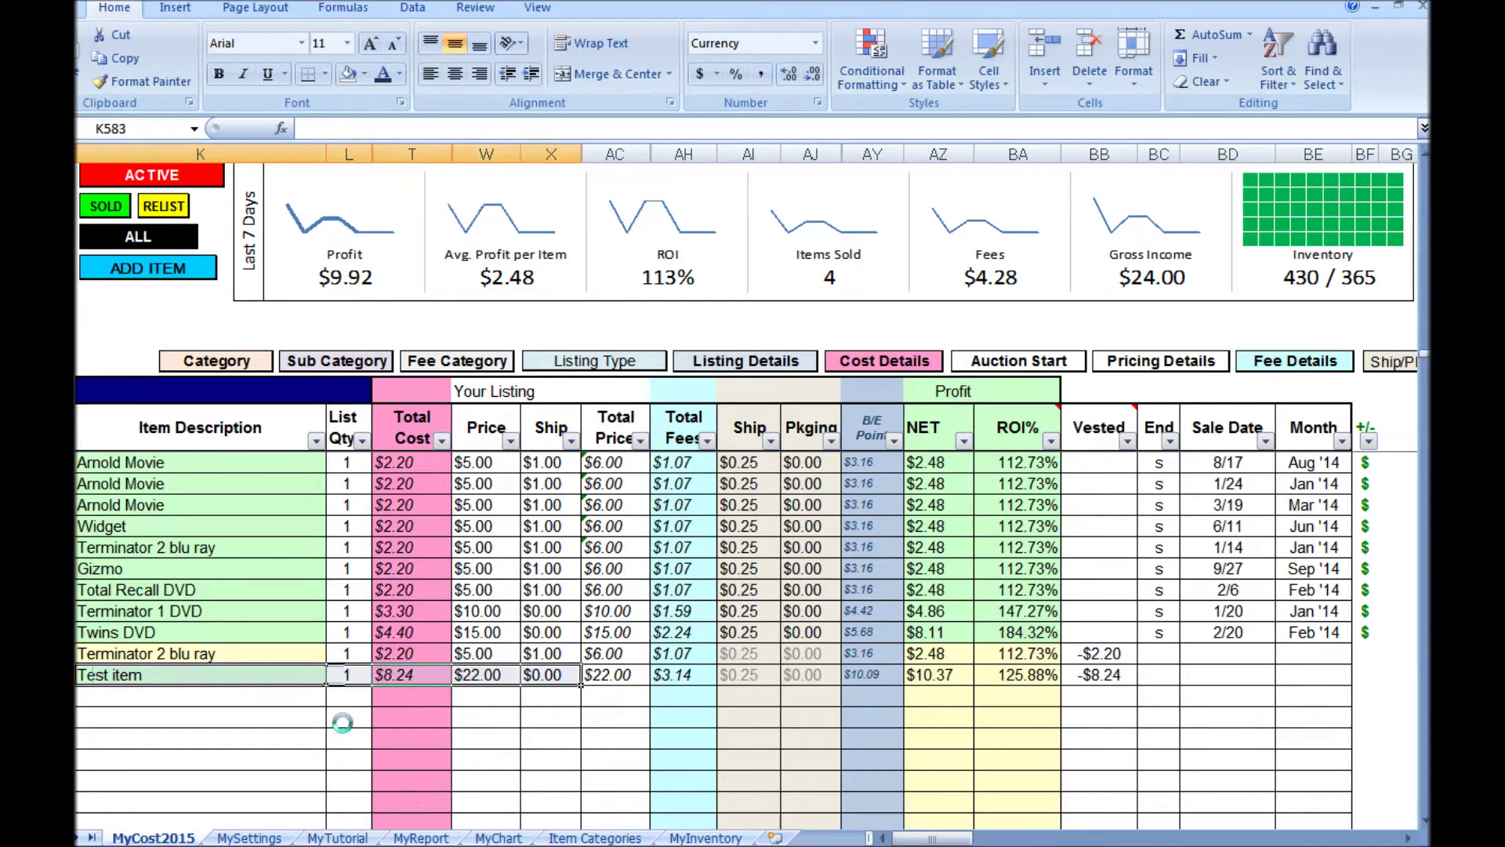
- Reveal the Main Category and Sub Category columns, then collapse them again
click(205, 362)
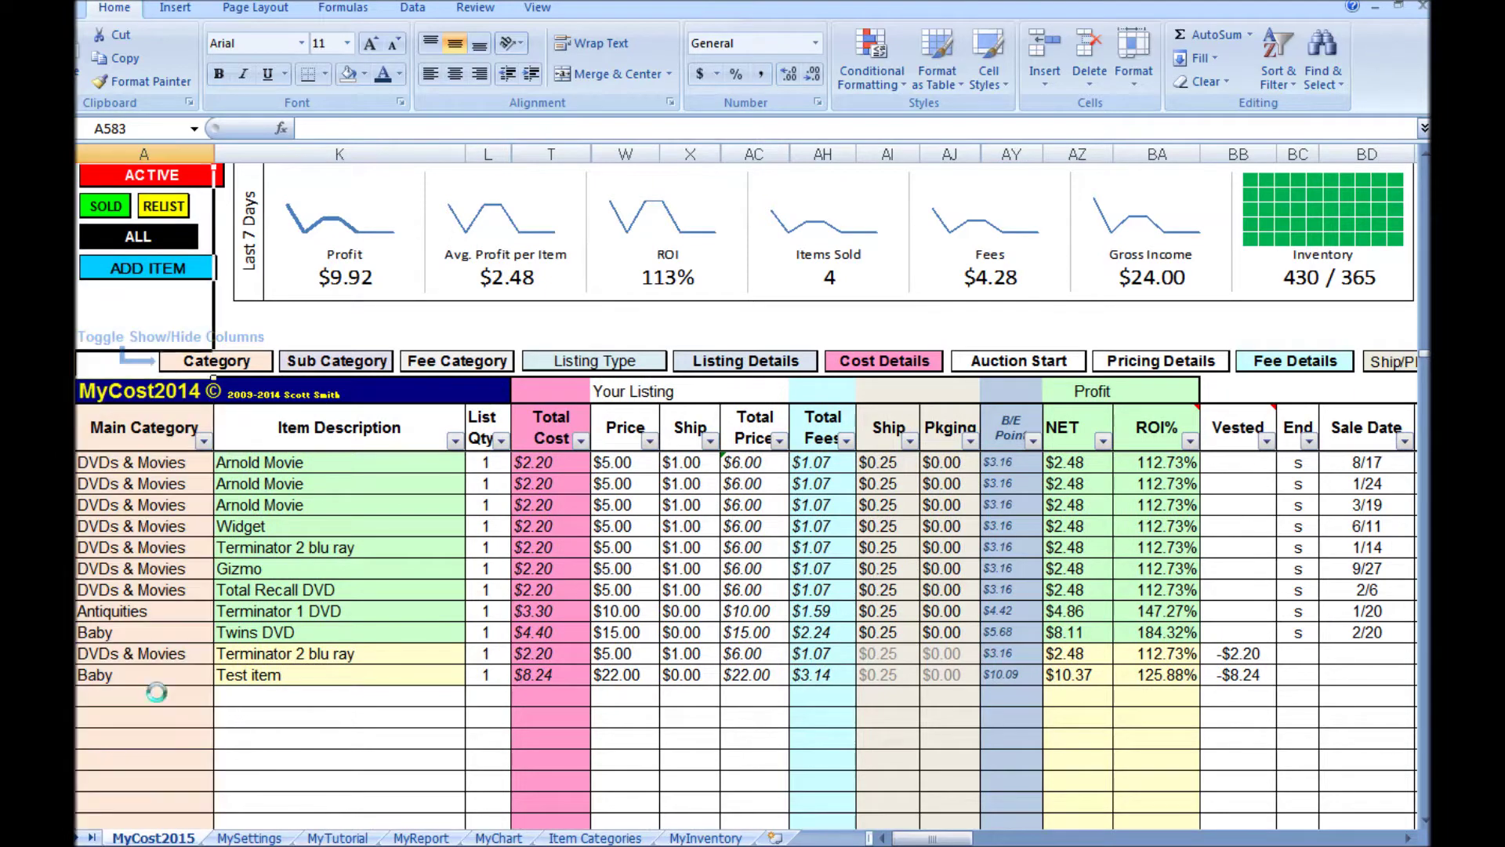
click(339, 360)
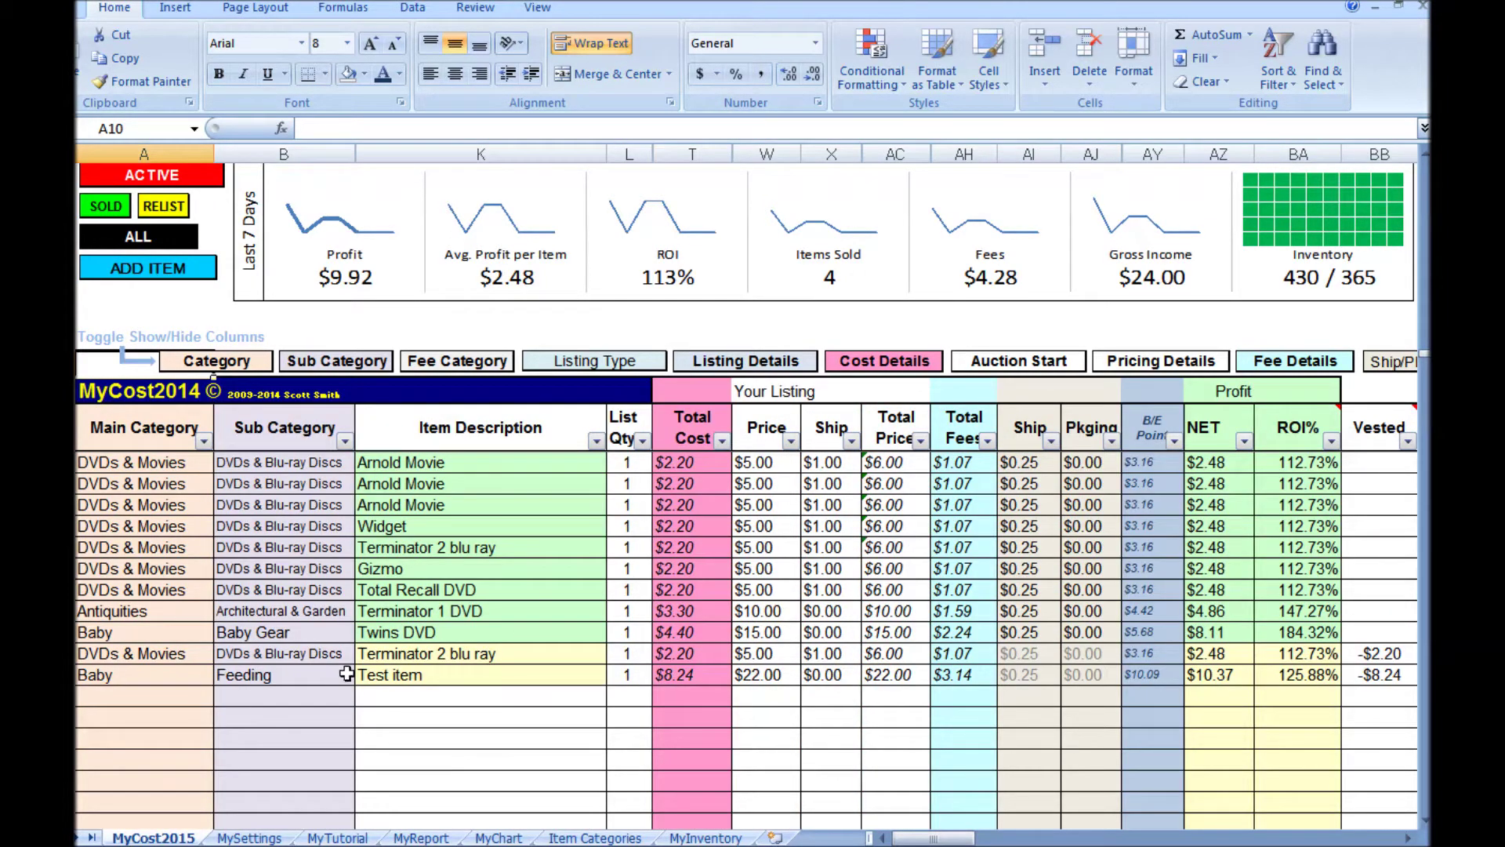
click(337, 361)
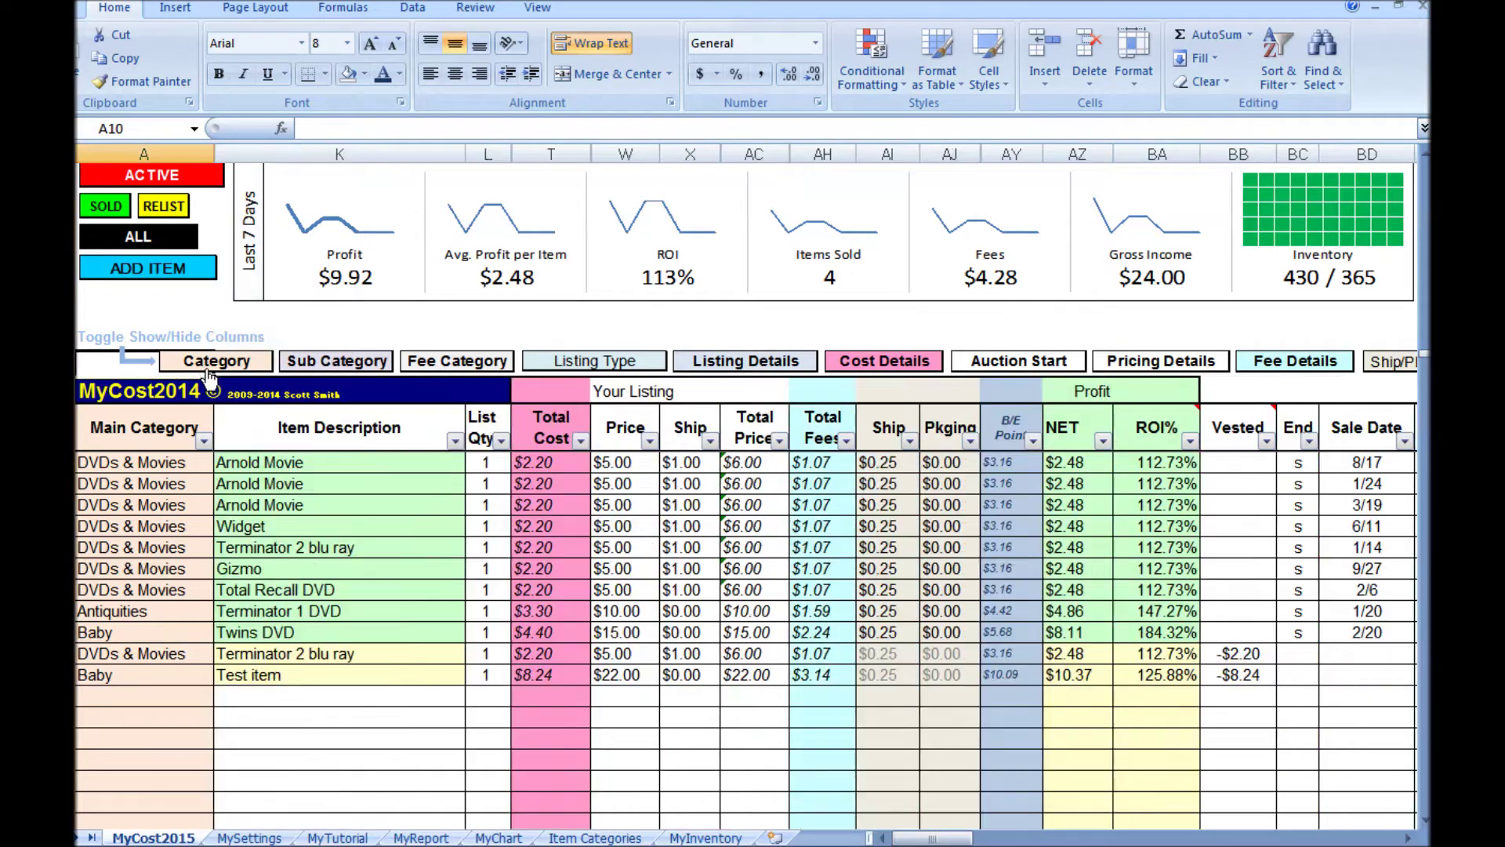
click(209, 365)
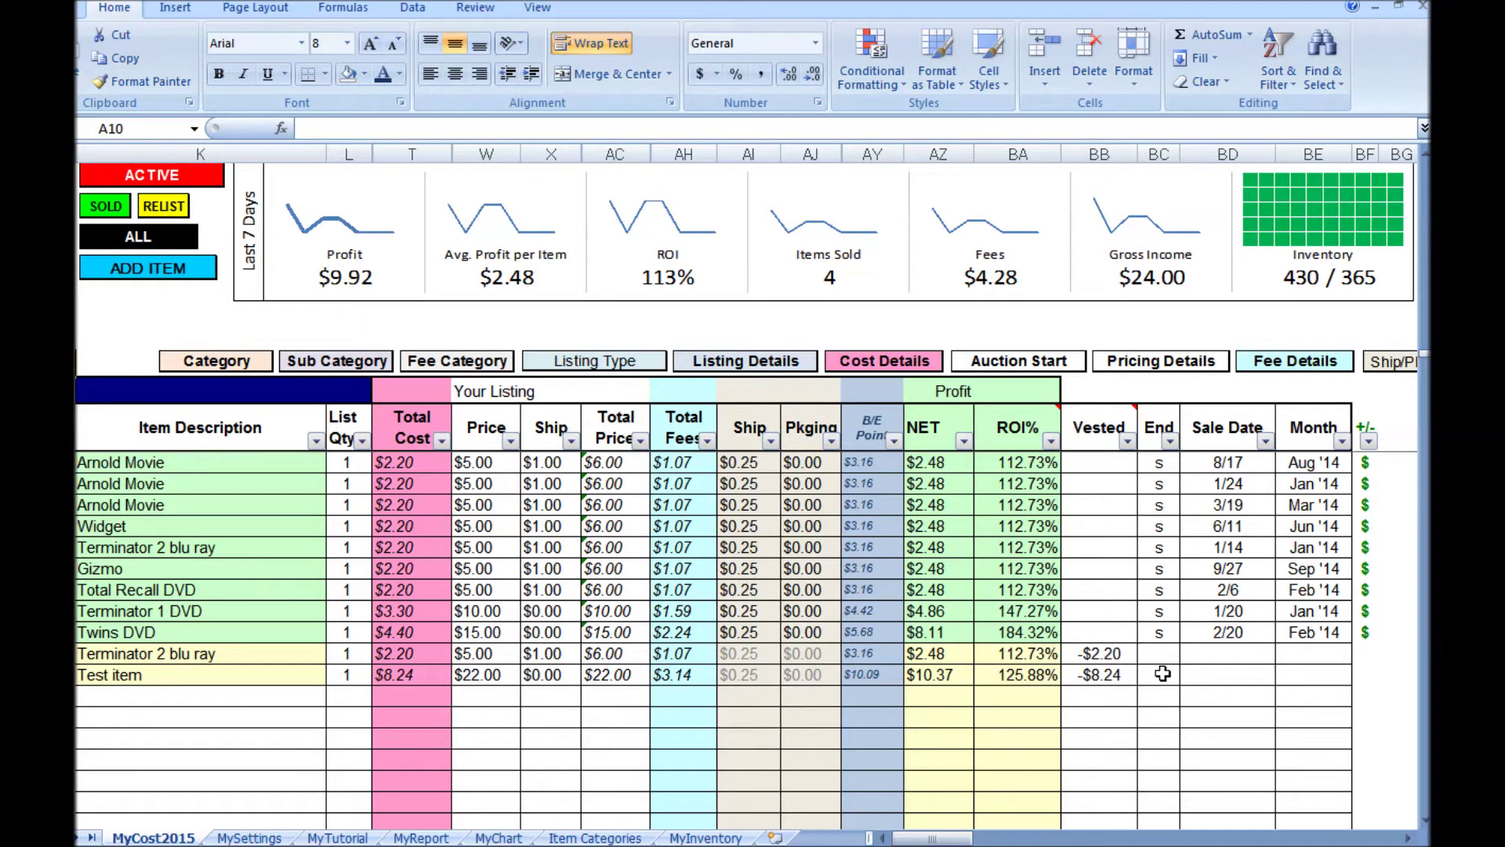
- Mark Test item and Terminator 2 blu ray as sold with 's' in the End column
click(1162, 677)
text(s)
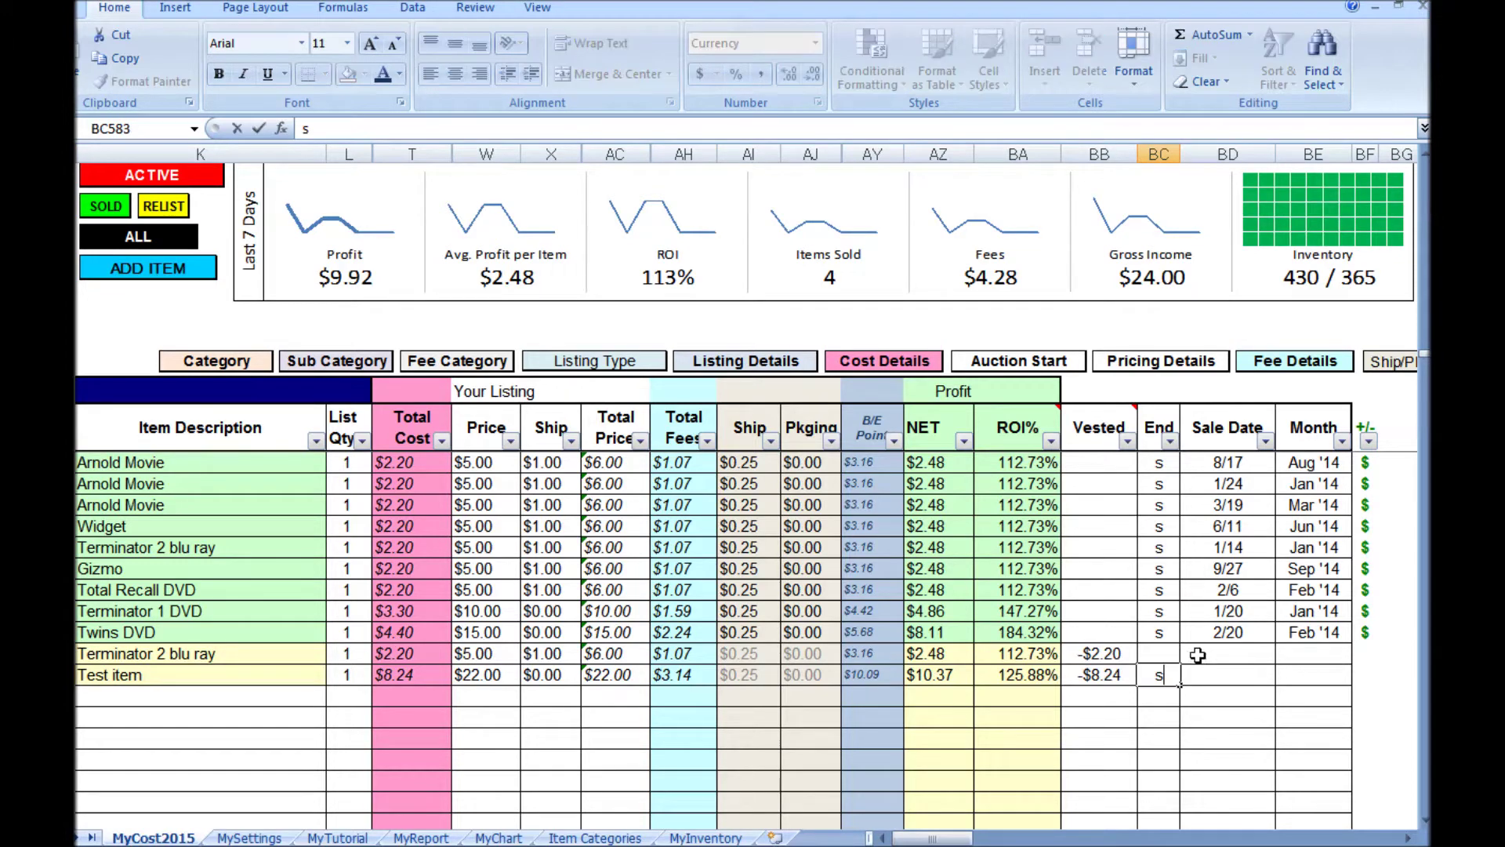
click(1211, 696)
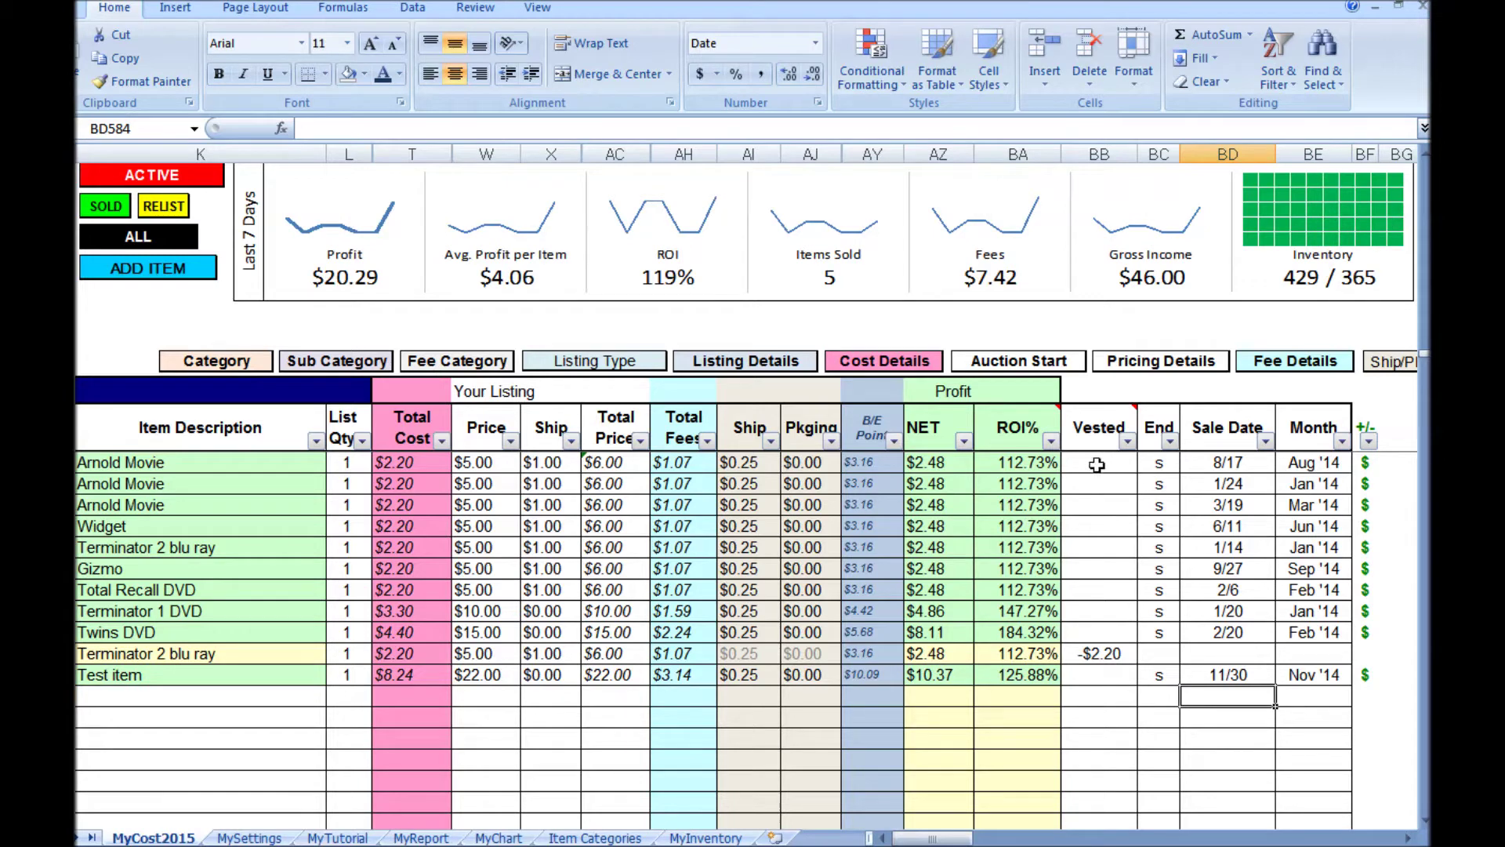
click(1159, 657)
text(s)
click(1203, 729)
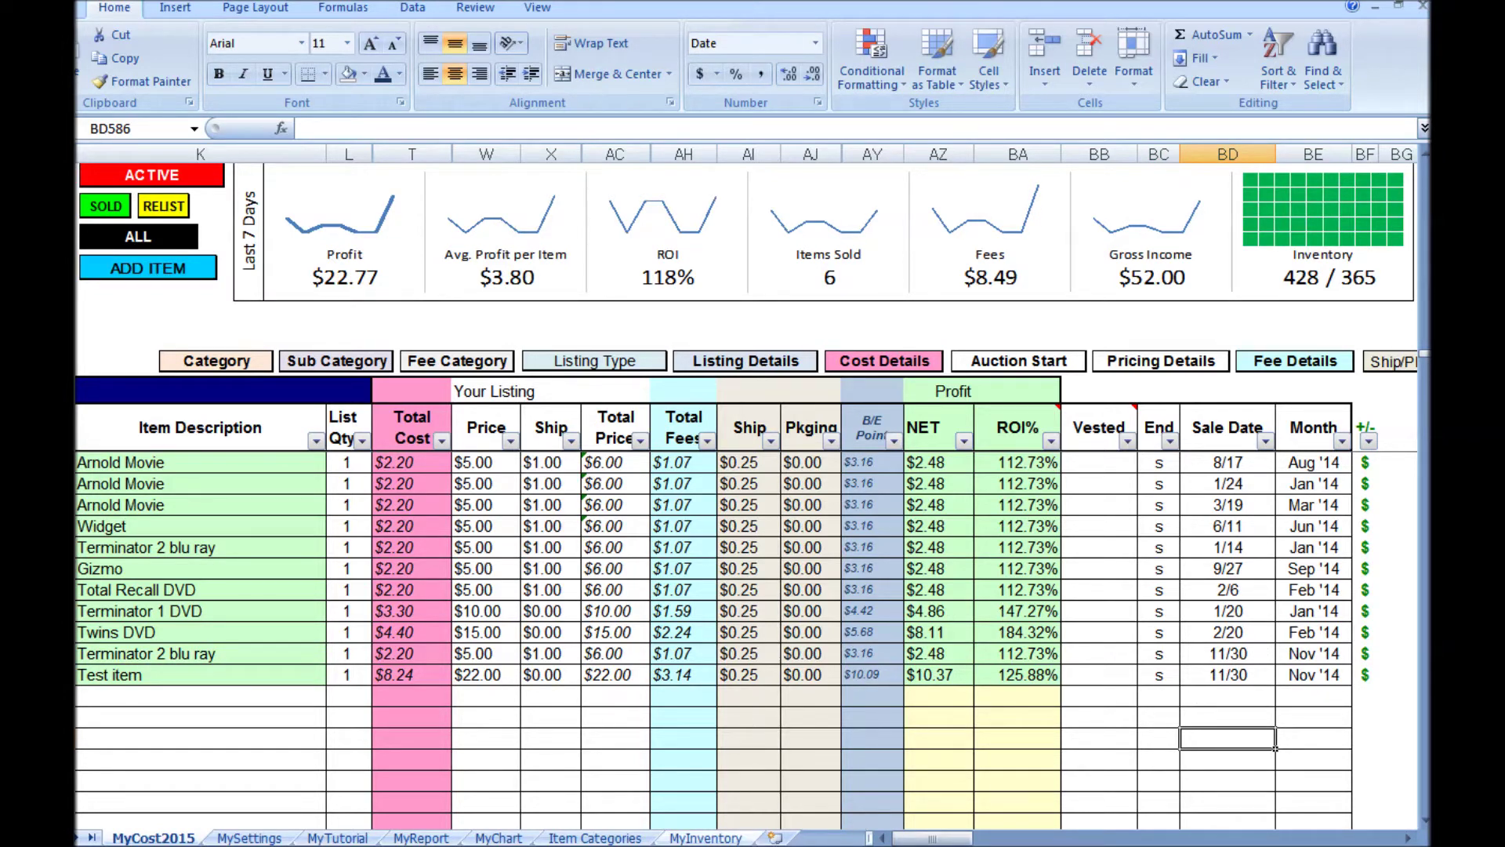
click(708, 837)
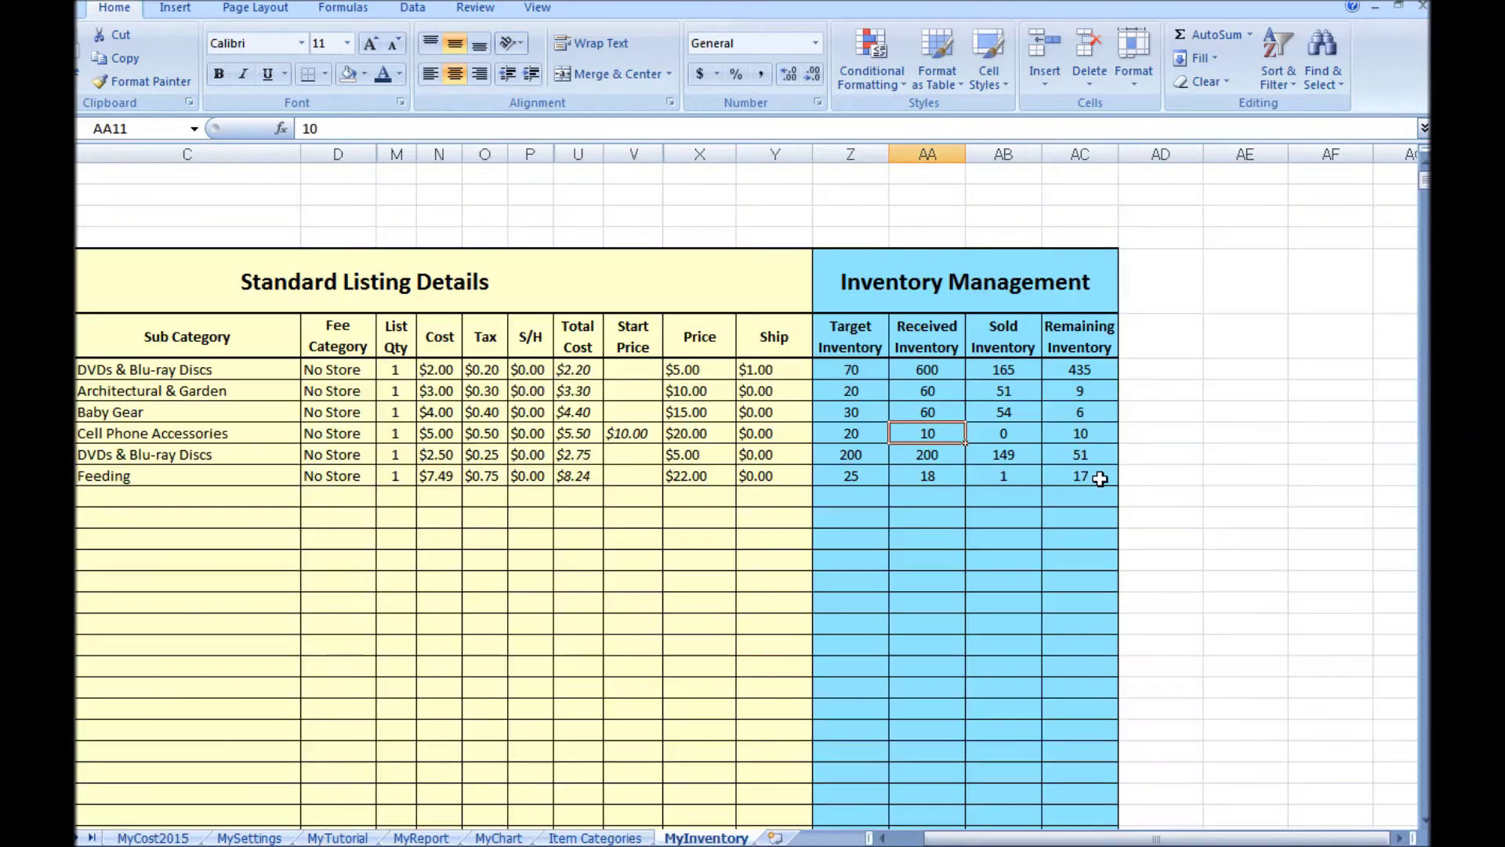
- Set the two DVDs & Blu-ray Discs target inventories to 500 and 300
click(858, 370)
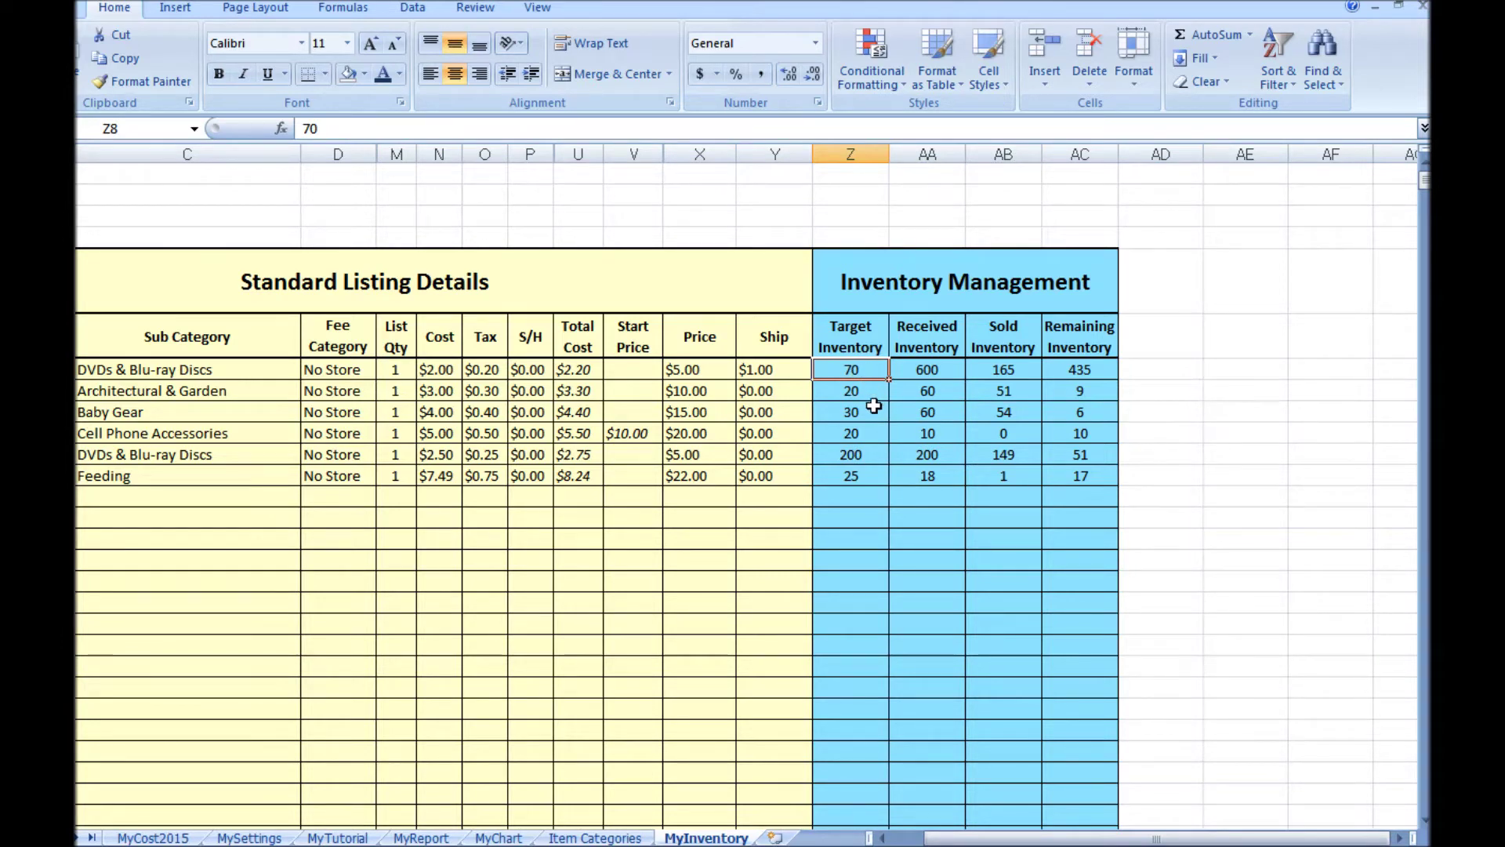
text(500)
key(Return)
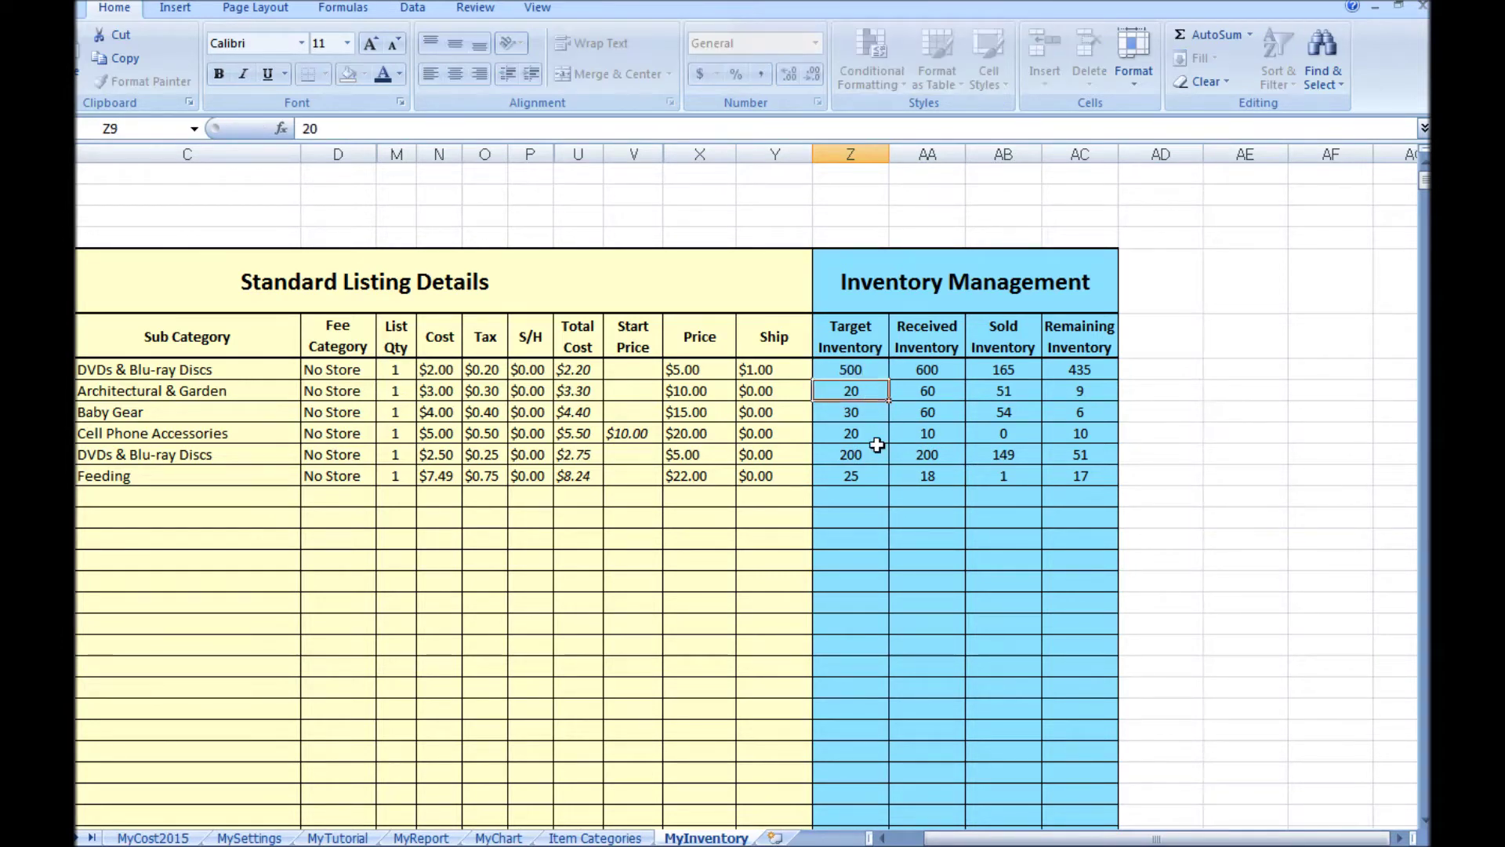
click(874, 413)
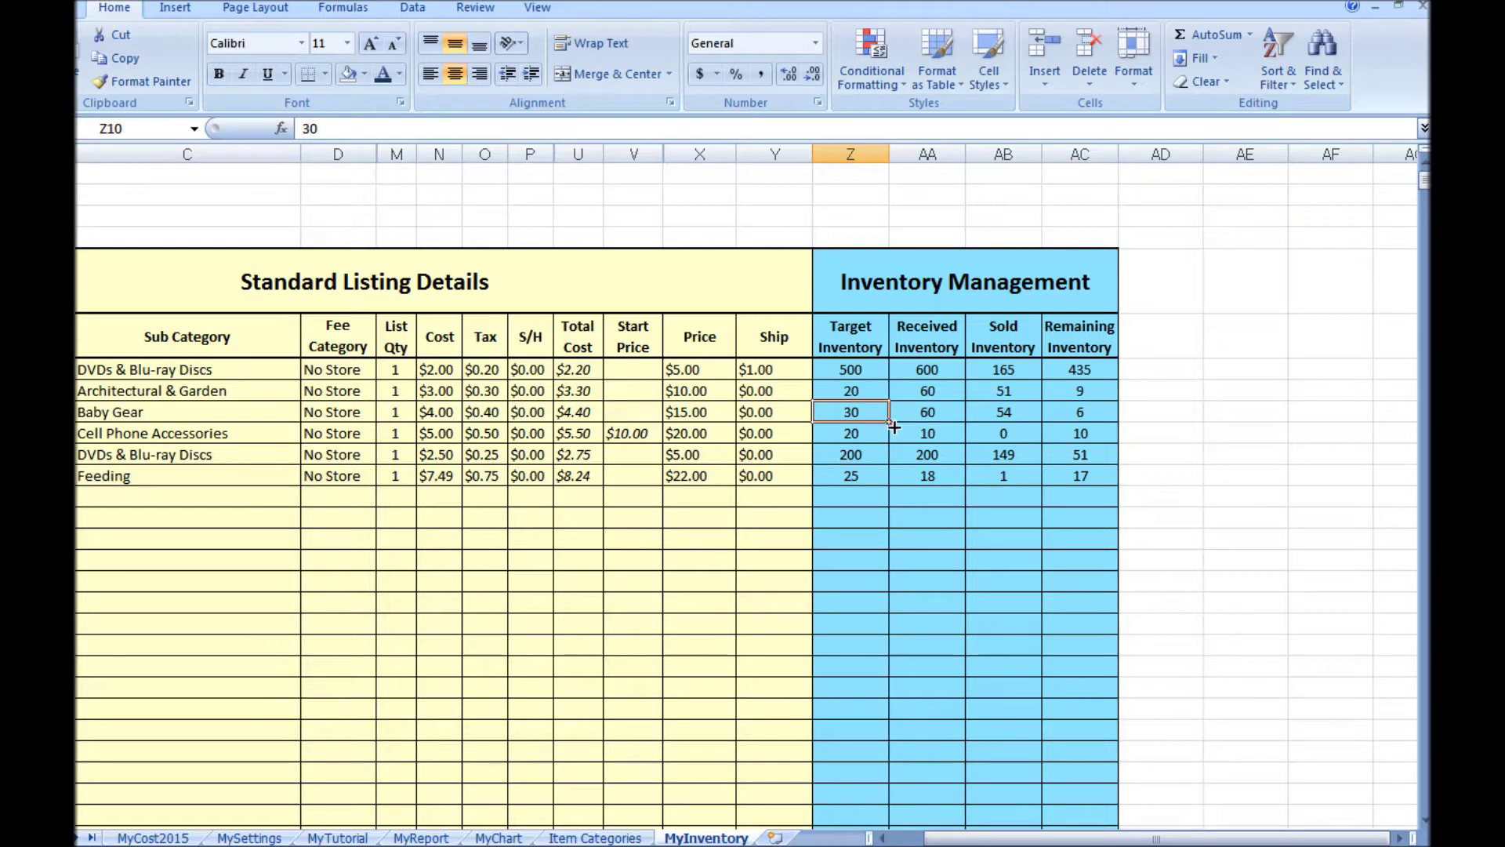
click(153, 838)
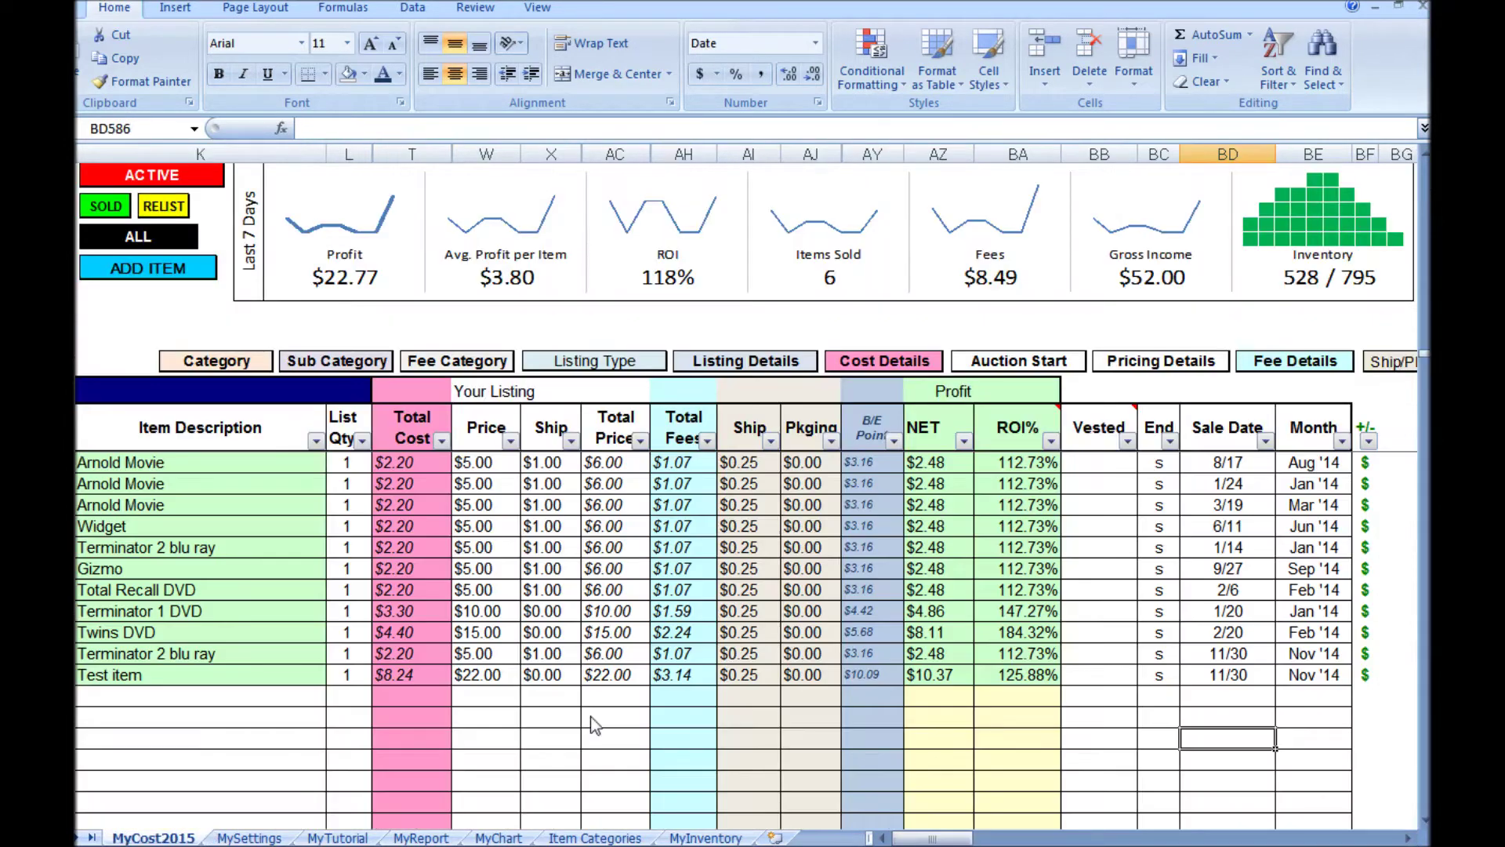
click(704, 837)
click(851, 454)
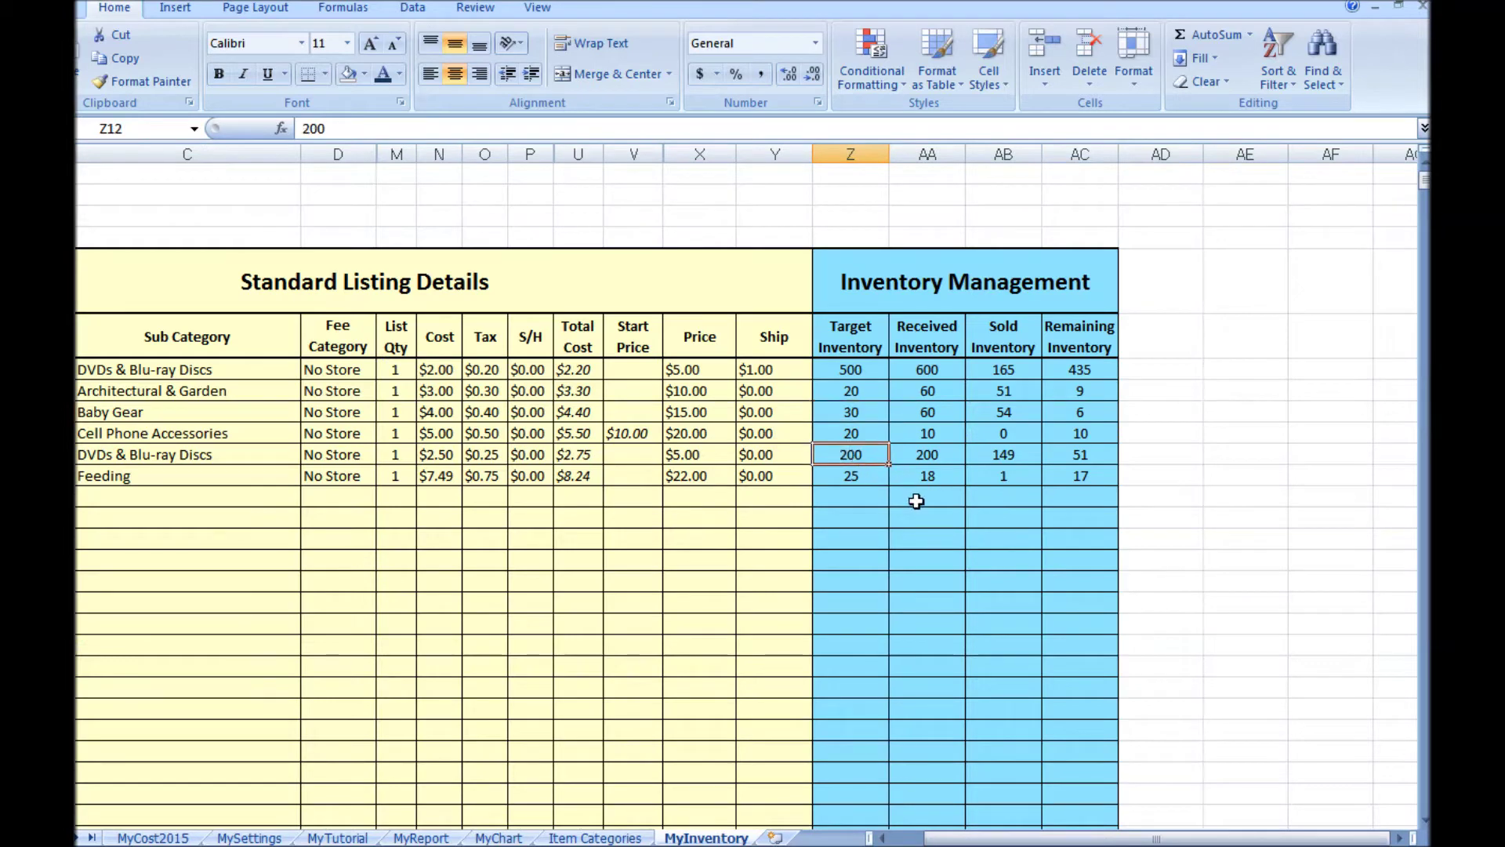
text(300)
click(878, 518)
key(ctrl+Page_Up)
key(ctrl+Page_Up)
key(ctrl+Page_Up)
key(ctrl+Page_Up)
key(ctrl+Page_Up)
key(ctrl+Page_Up)
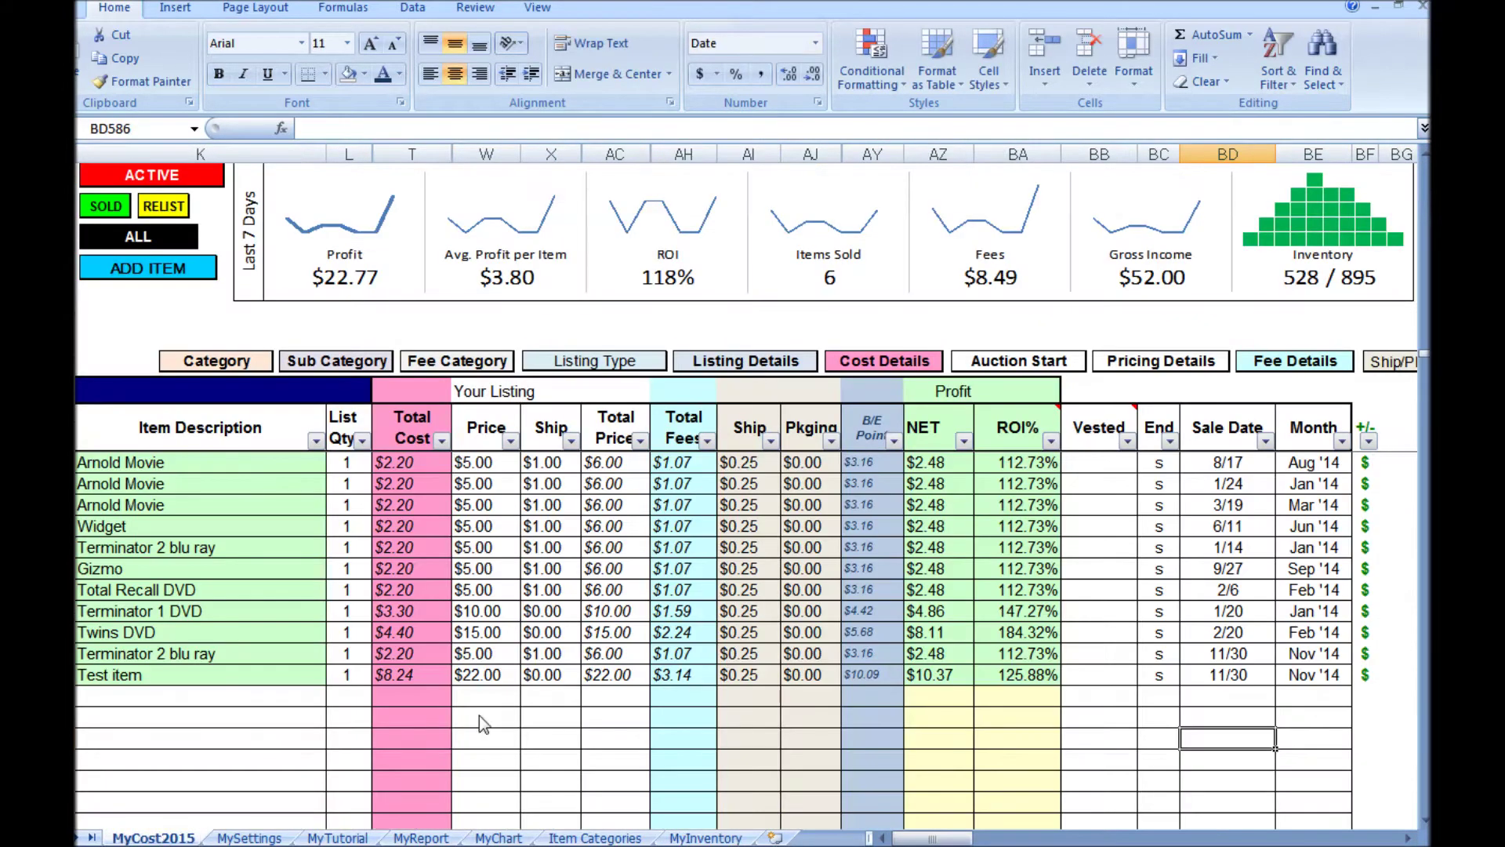
- Set Baby Gear's target to 400 and Architectural & Garden's to 5000, bringing the gauge to 528 / 6245
click(718, 837)
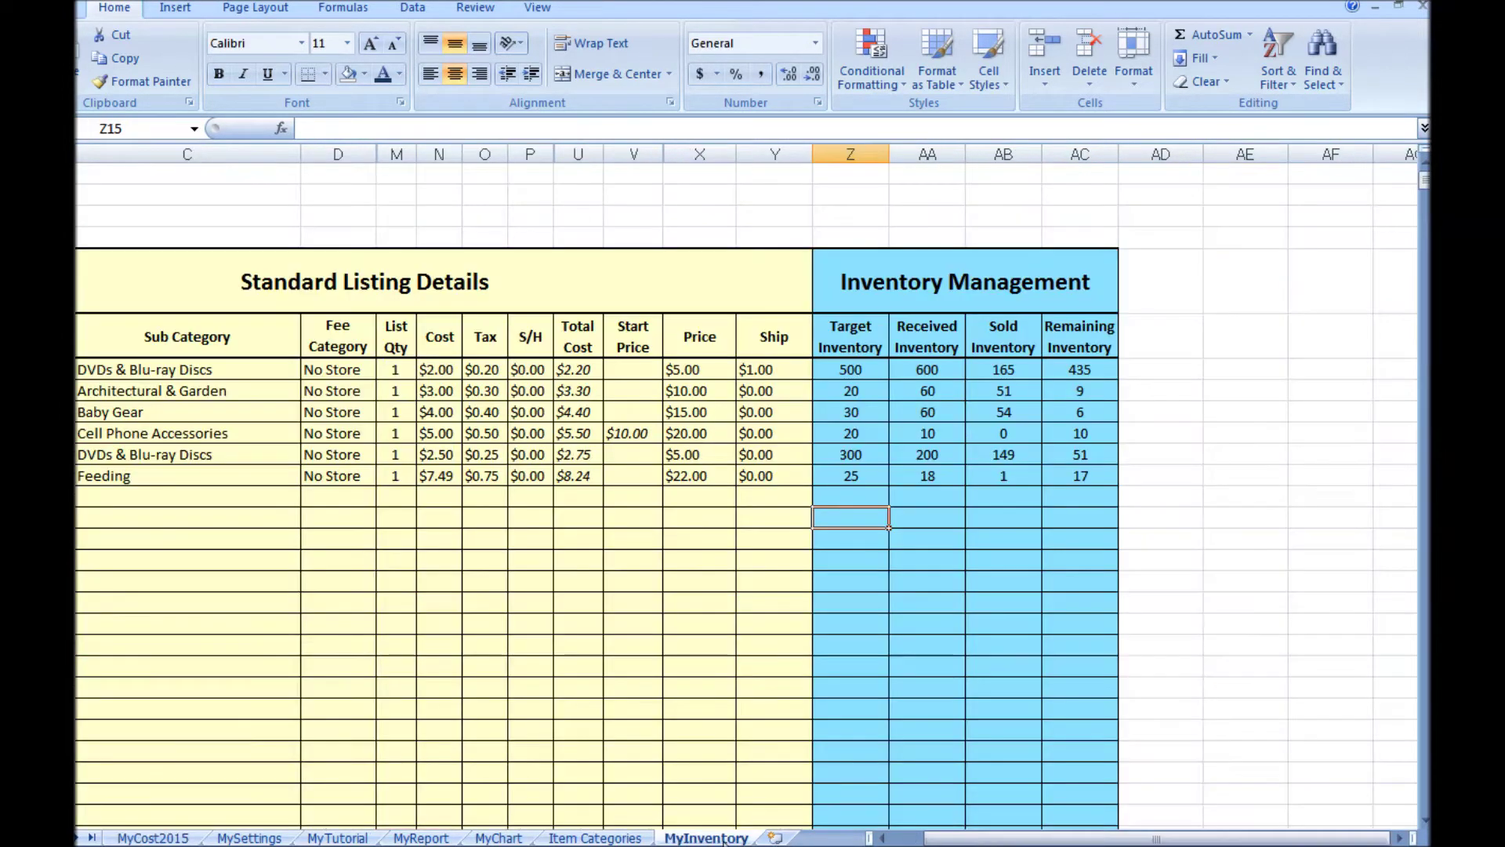
click(867, 412)
text(400)
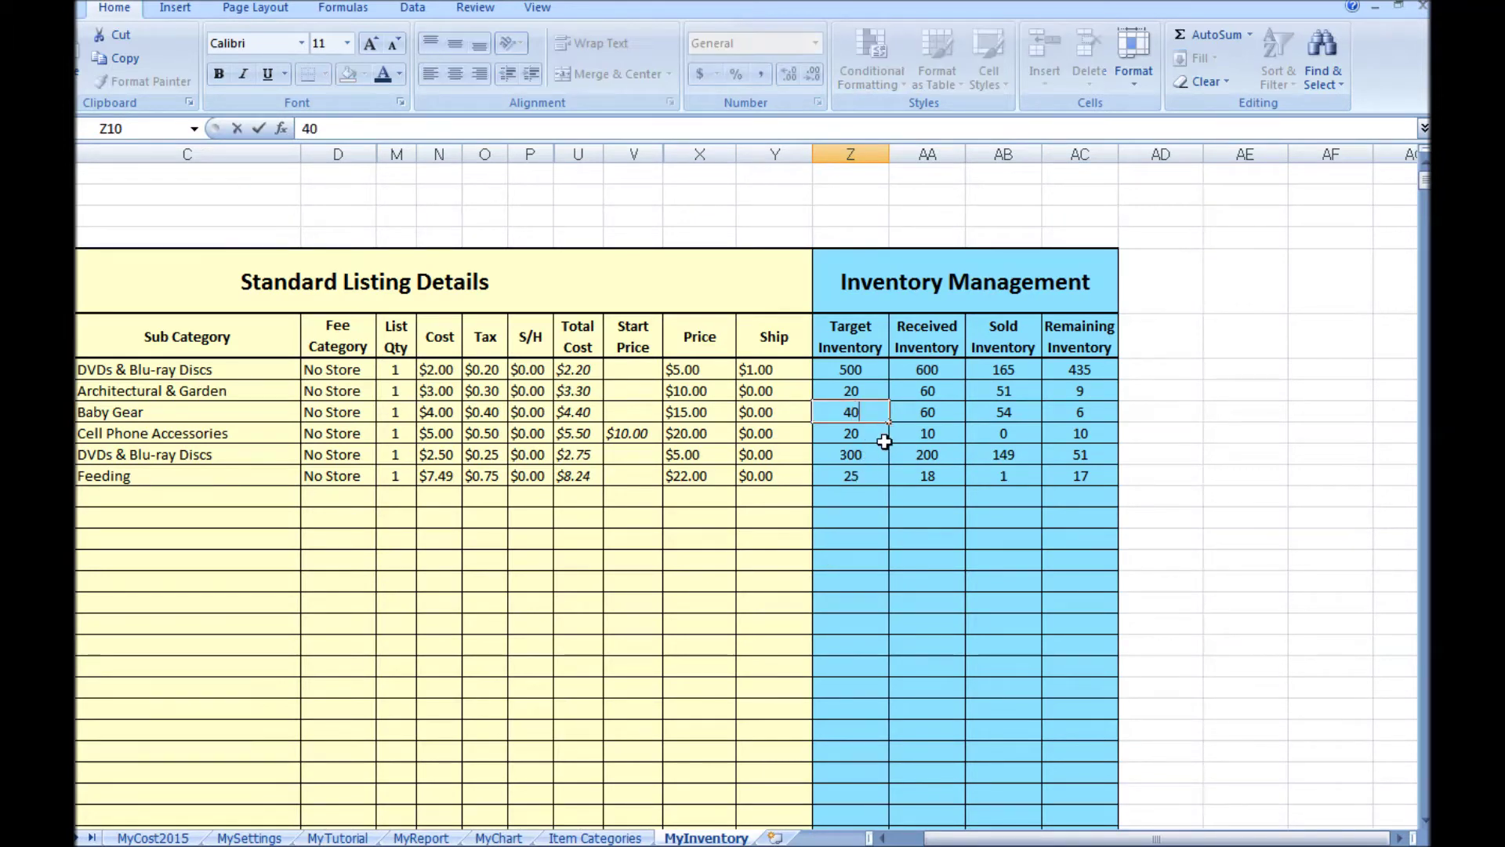
click(860, 468)
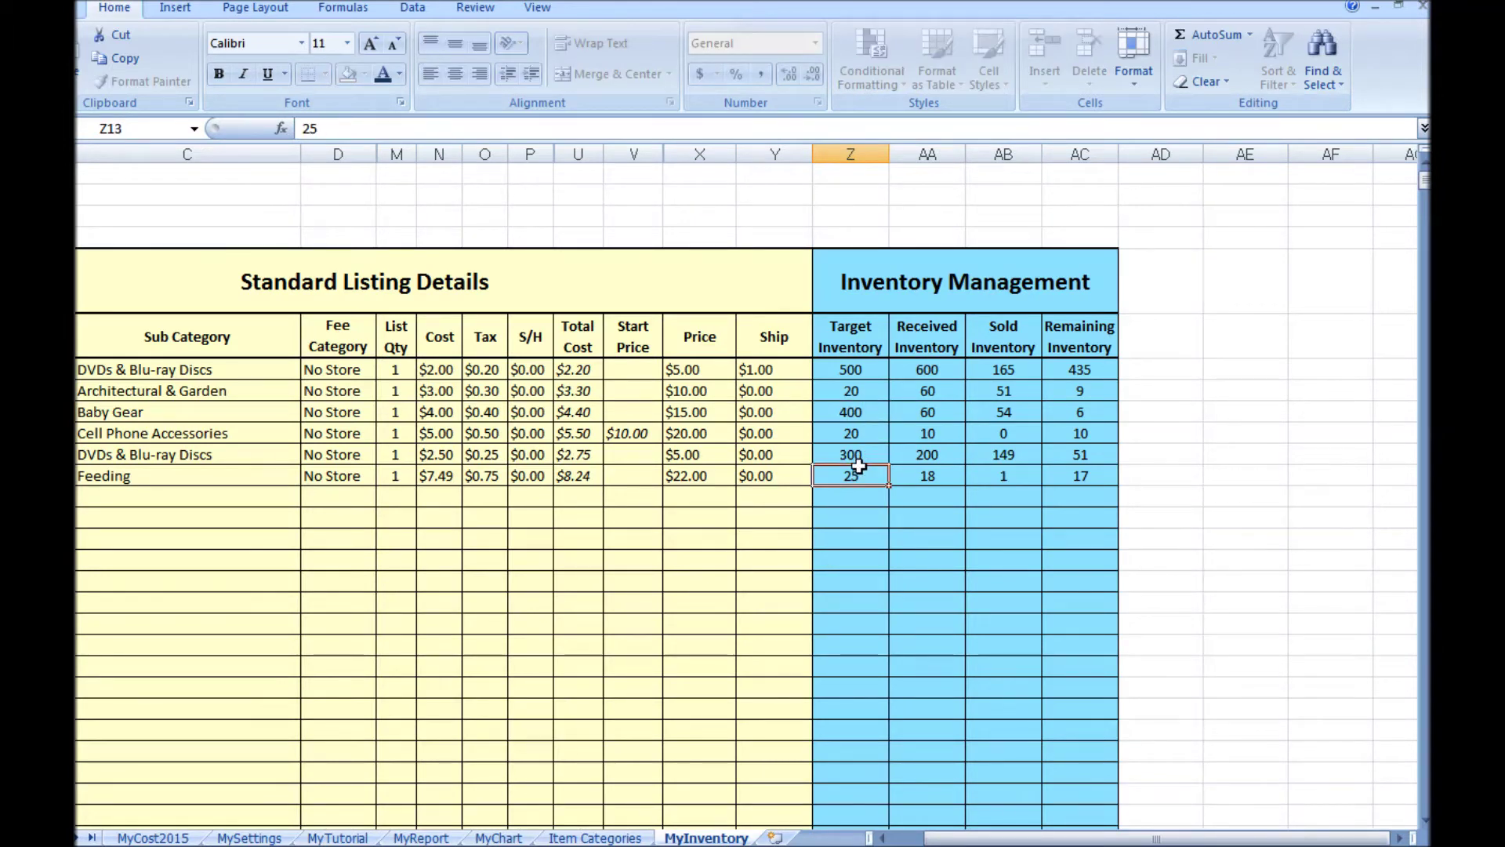
click(152, 837)
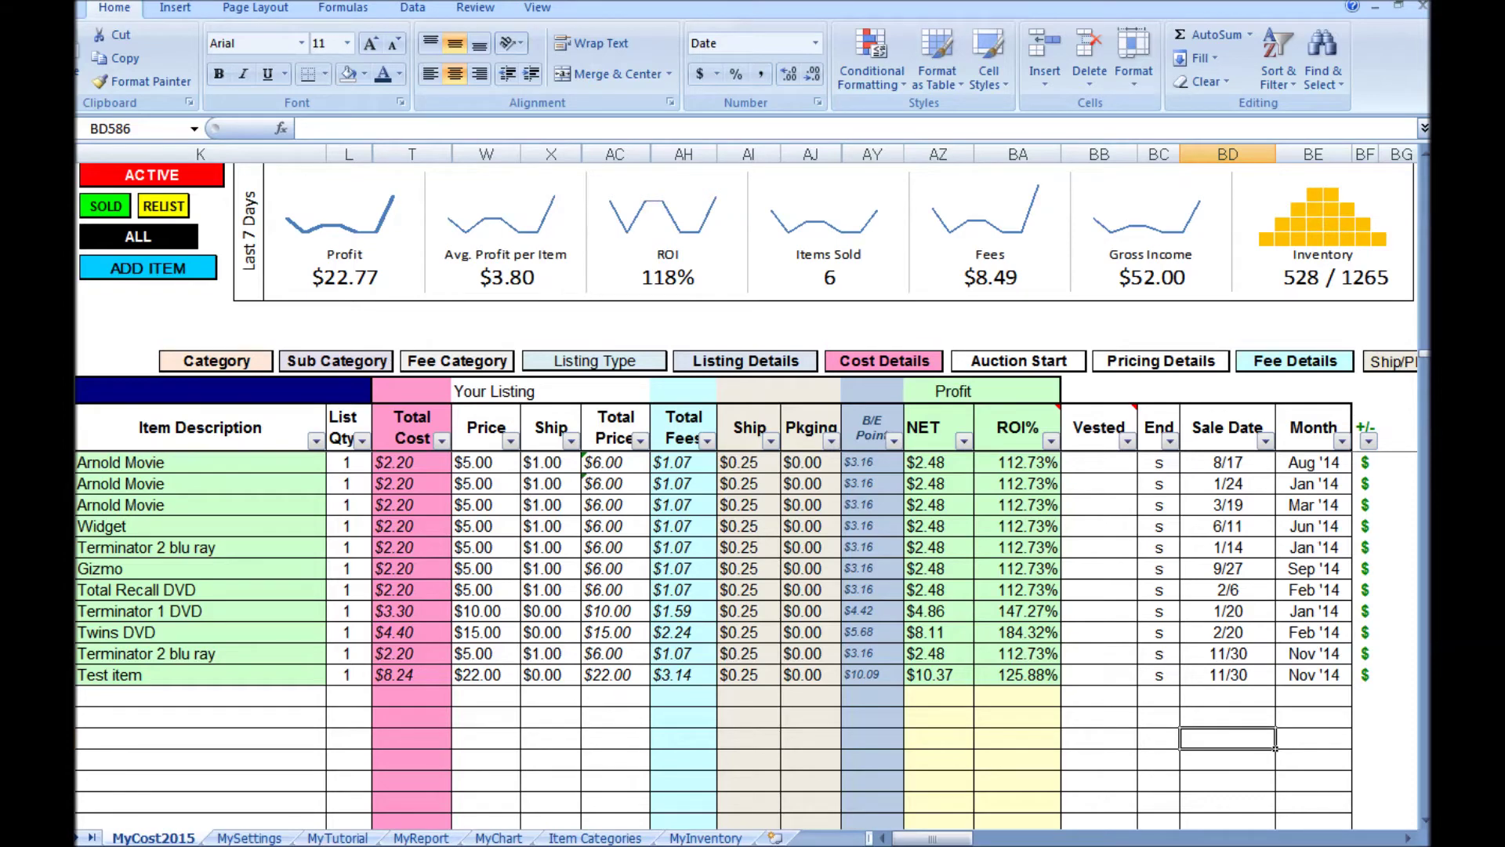
click(701, 837)
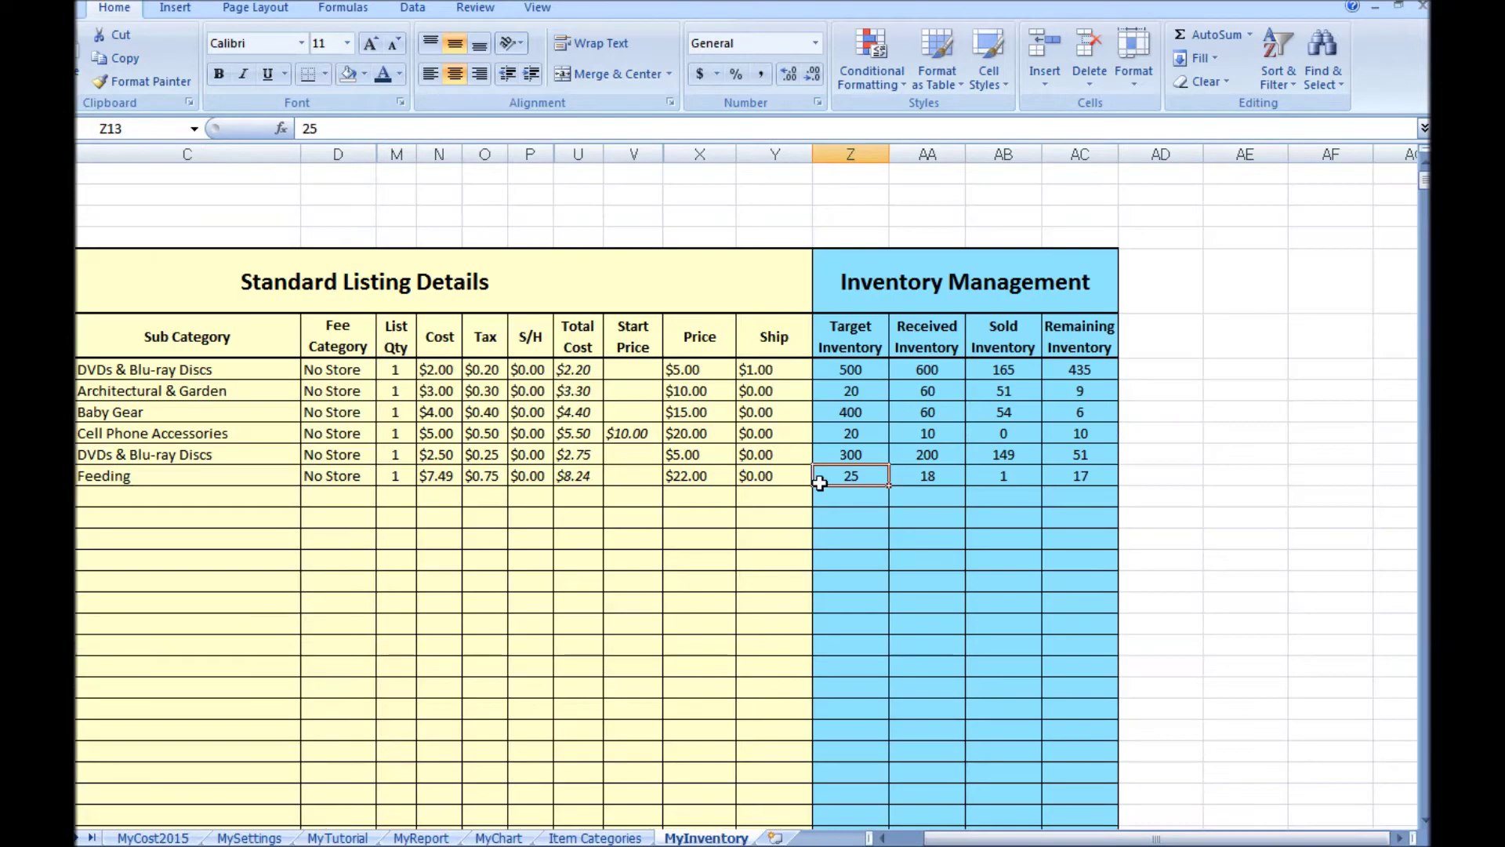
click(876, 390)
text(5000)
click(851, 475)
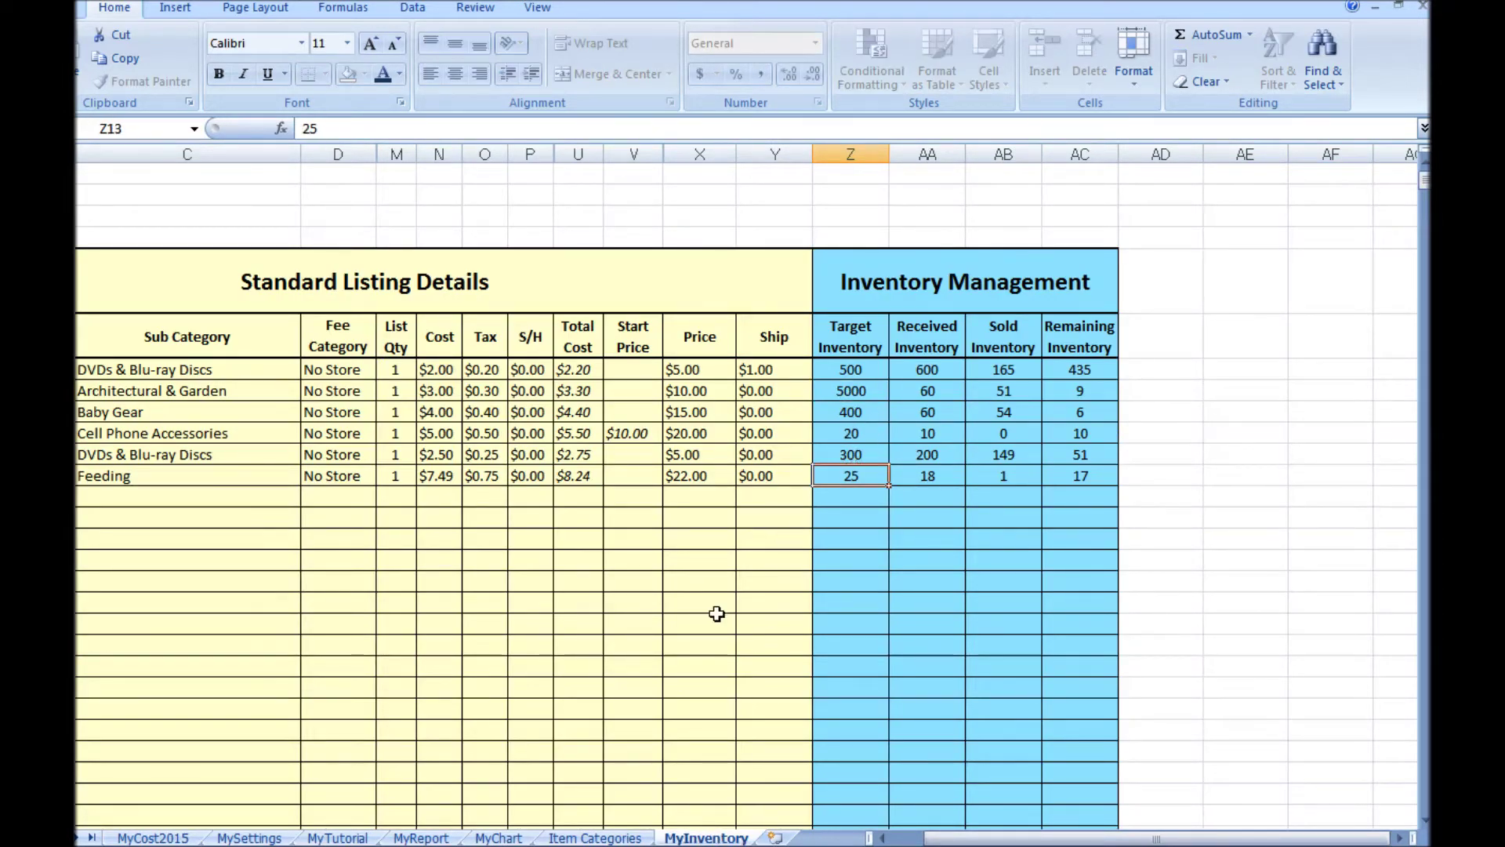
click(169, 837)
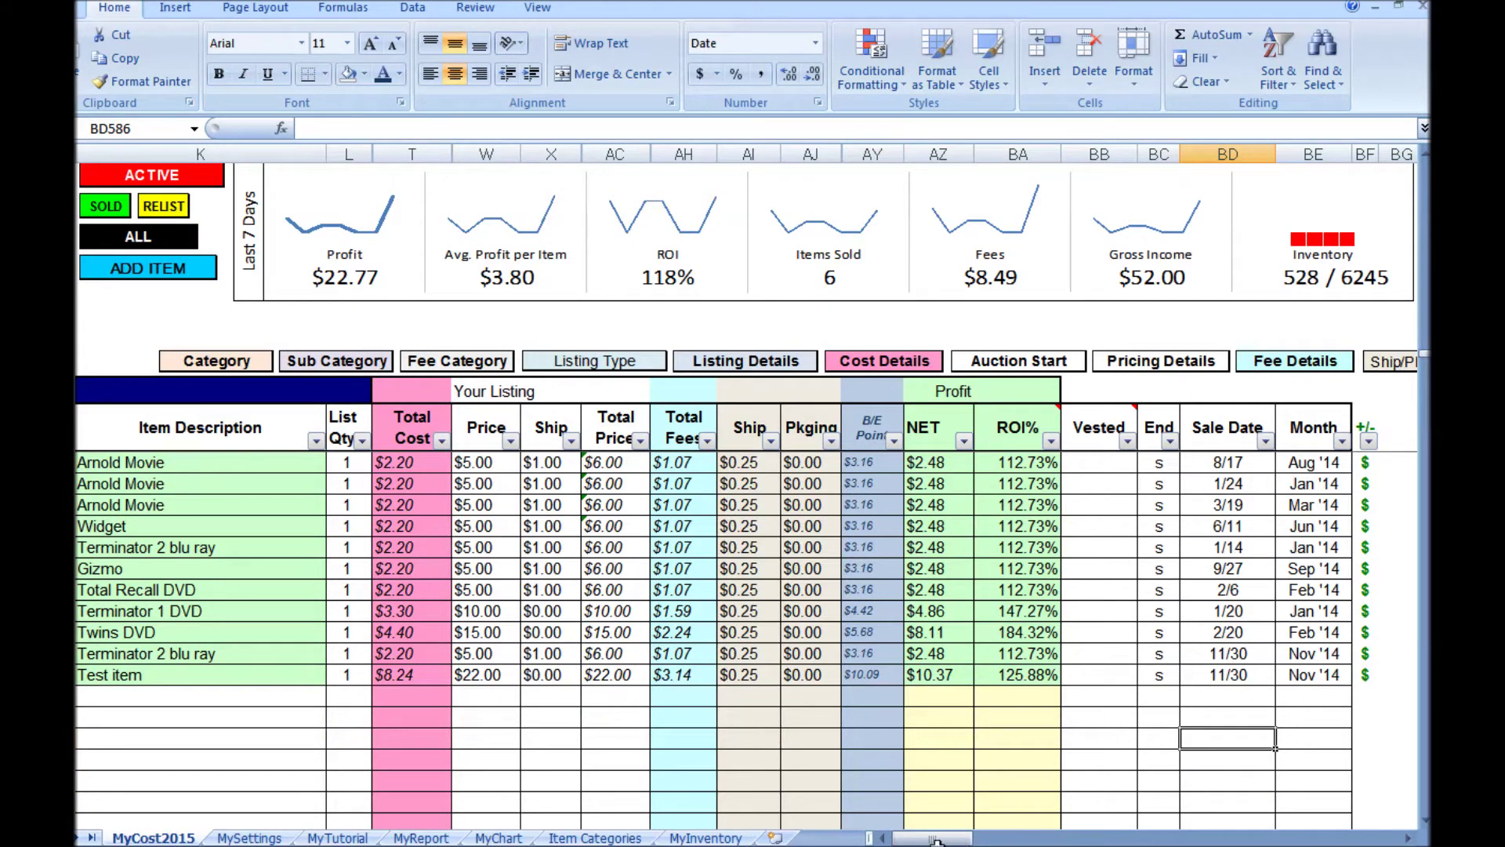
click(1133, 724)
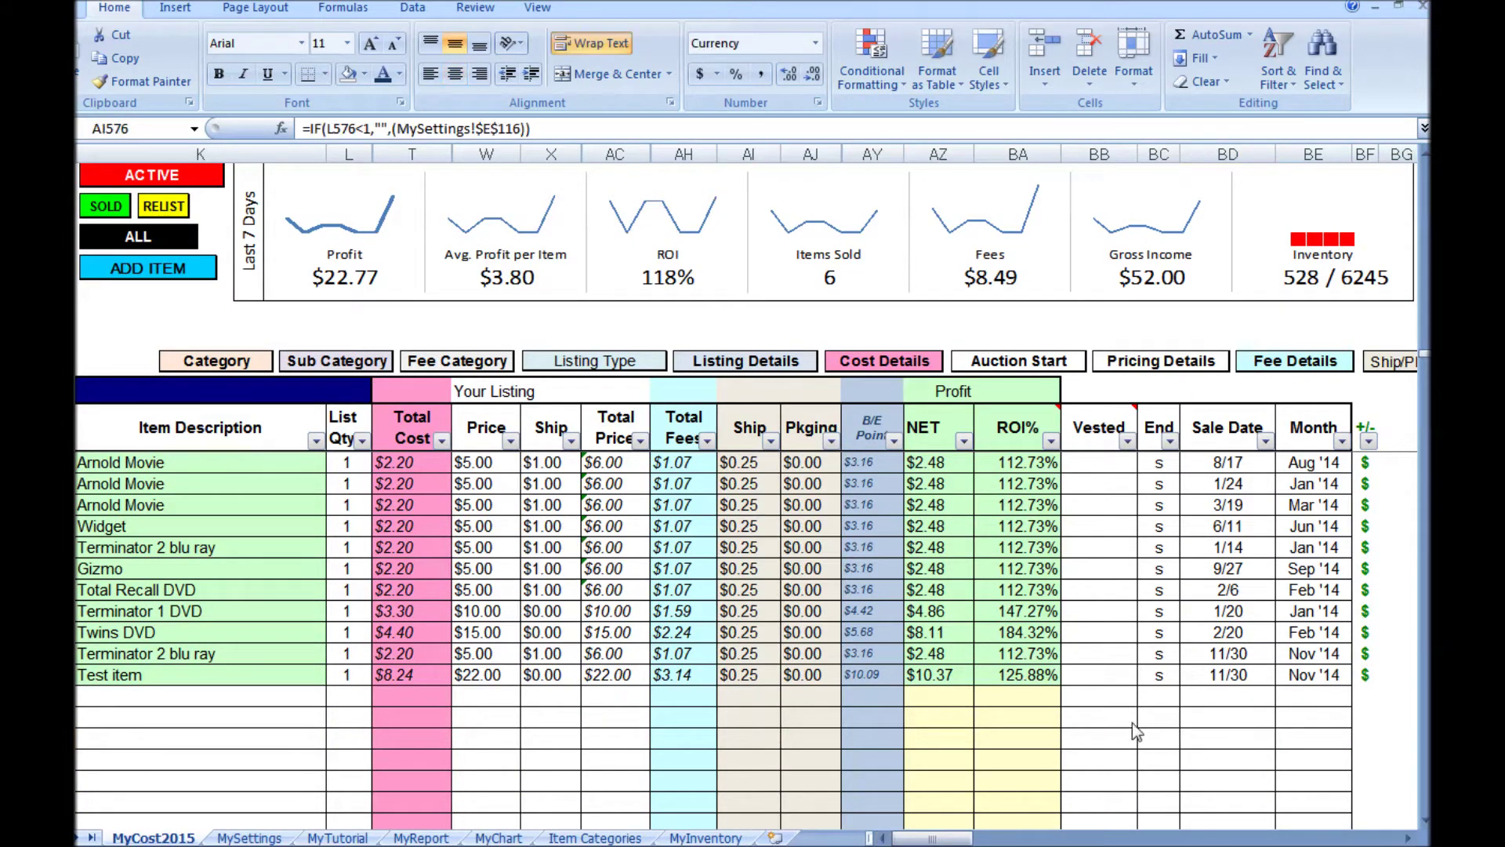
- Change the Terminator 1 DVD price to 4.42 after checking its break-even value
click(878, 613)
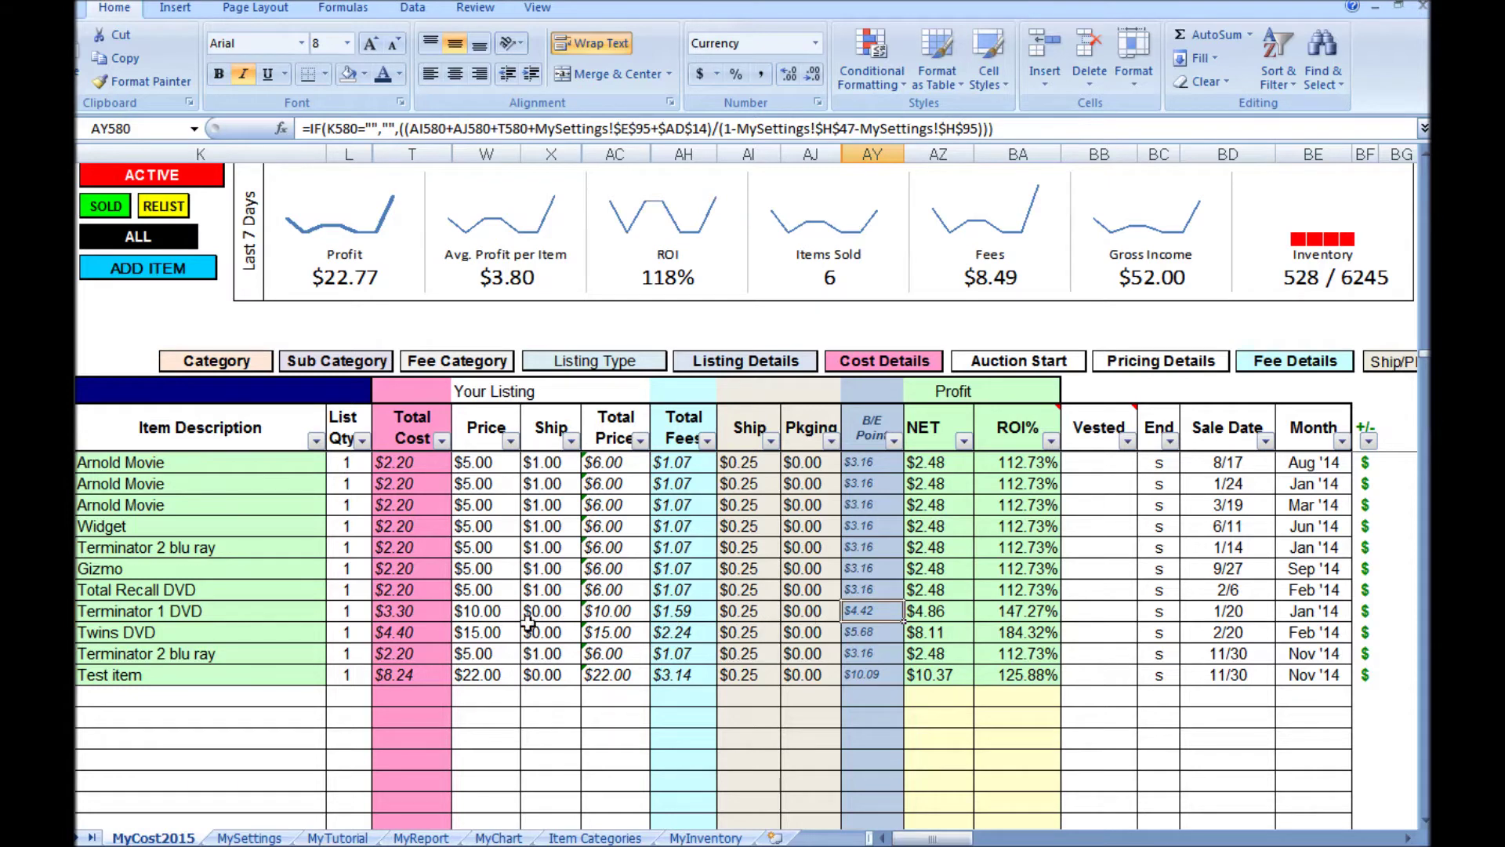
click(474, 615)
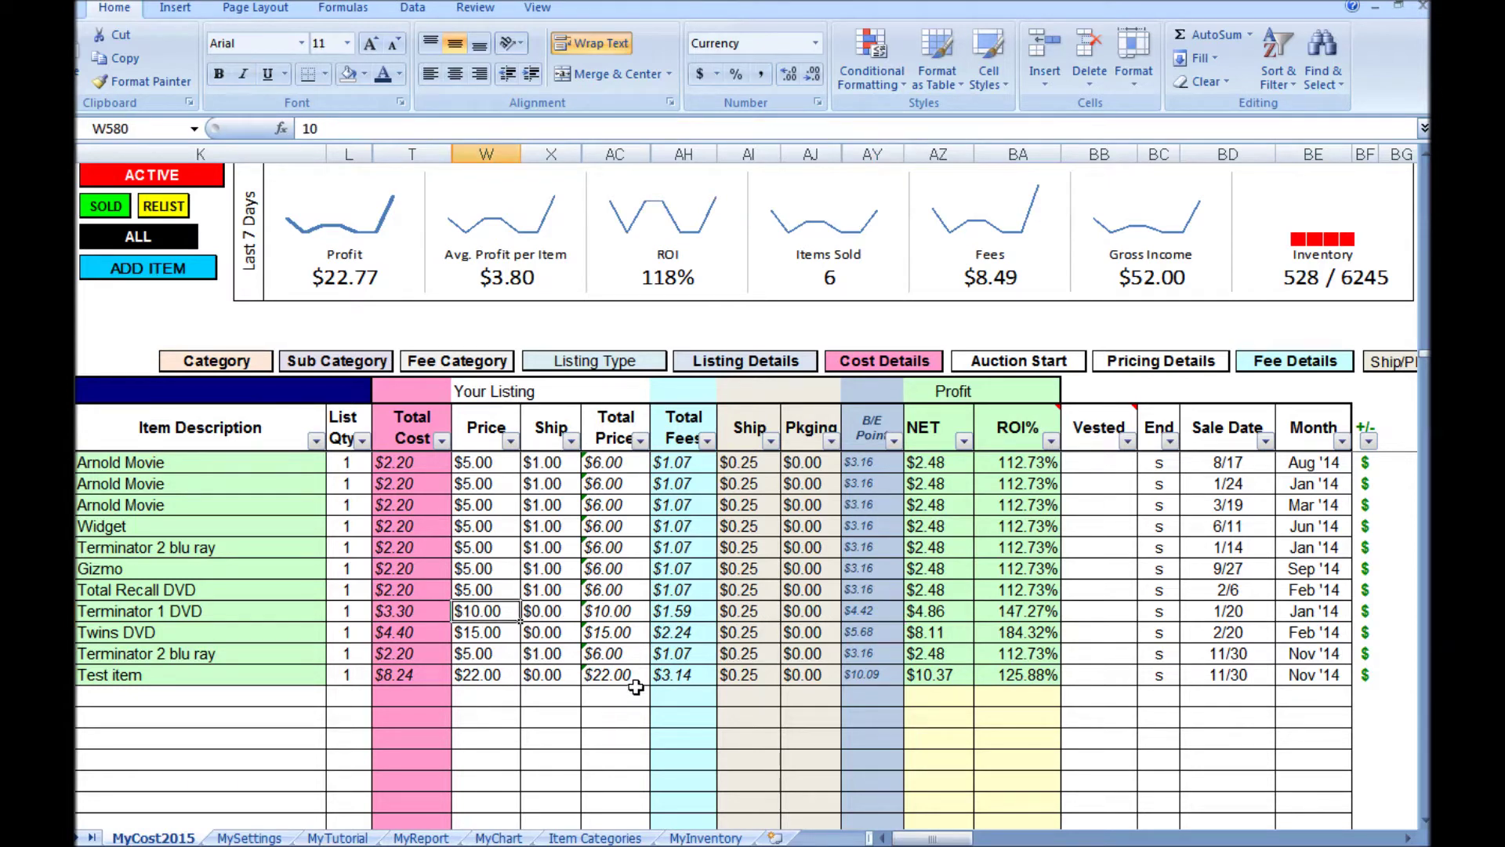
text(4.42)
key(Tab)
key(Tab)
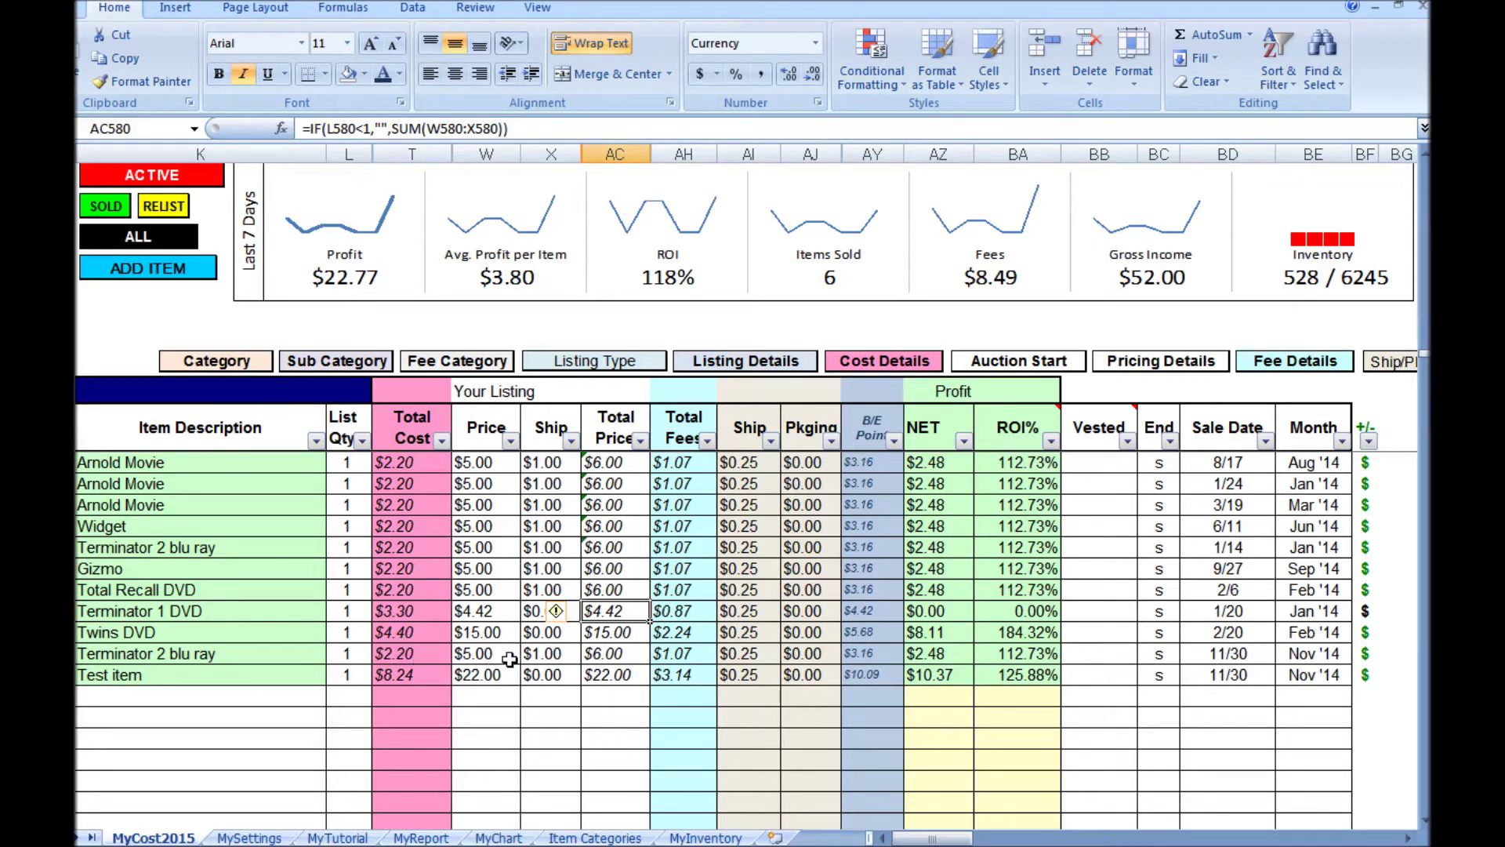
- Set the Terminator 1 DVD total cost to $50.00, recalculating break-even to $58.04
click(423, 612)
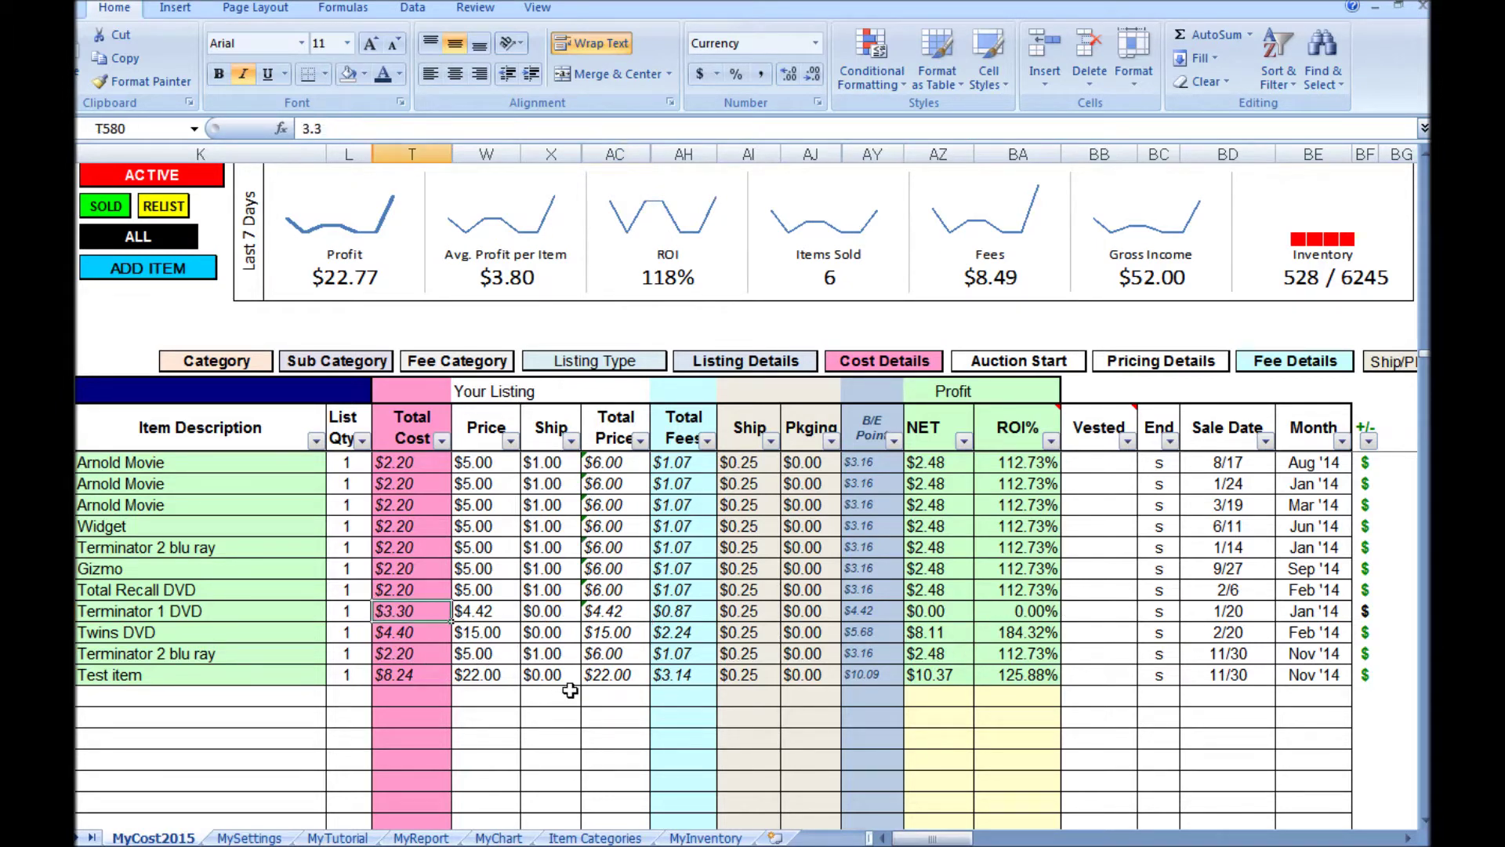
text(50)
click(558, 655)
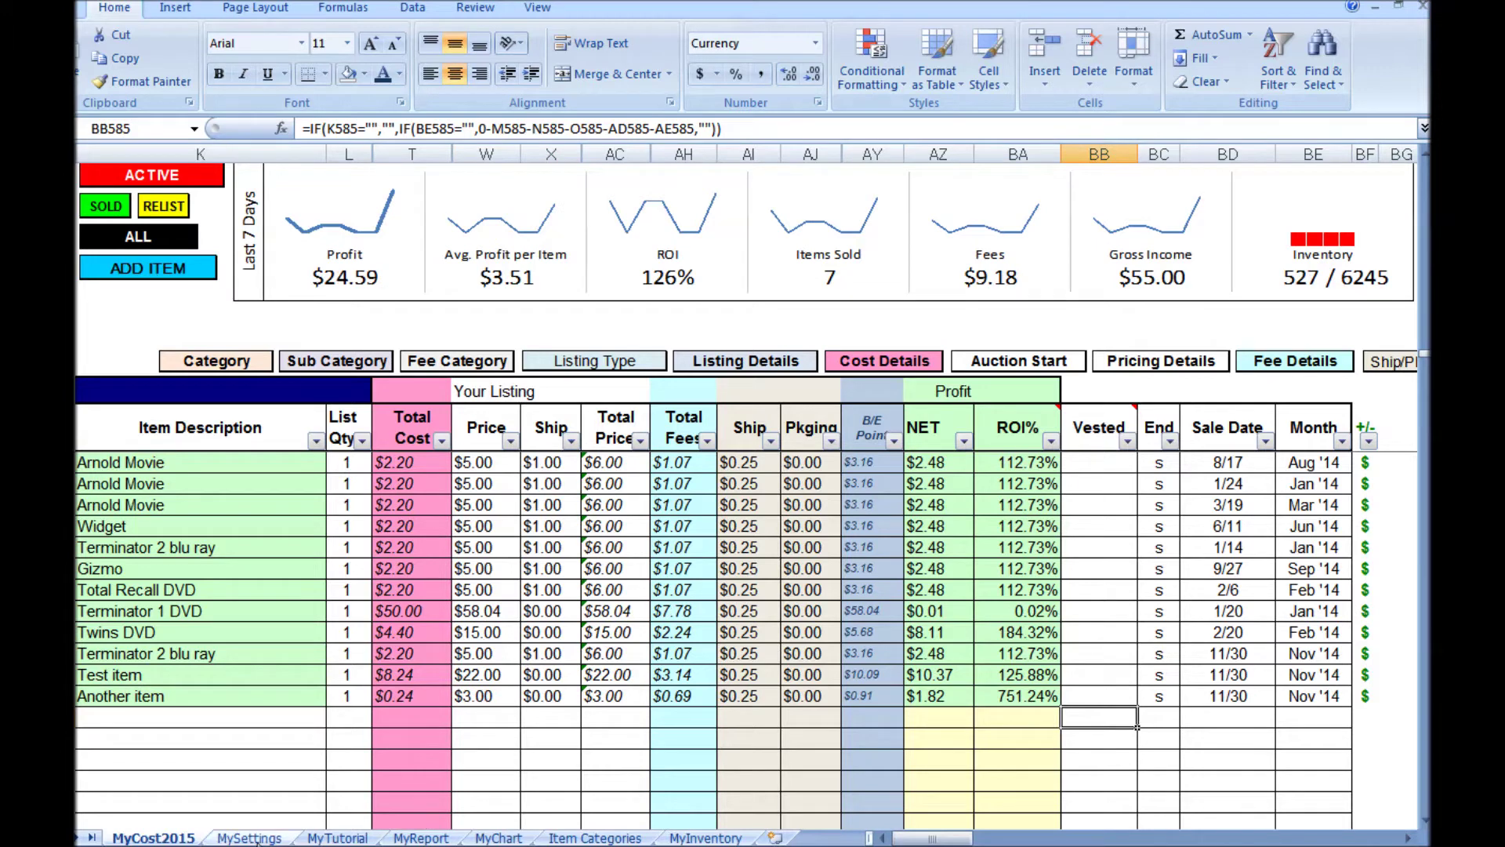
click(251, 837)
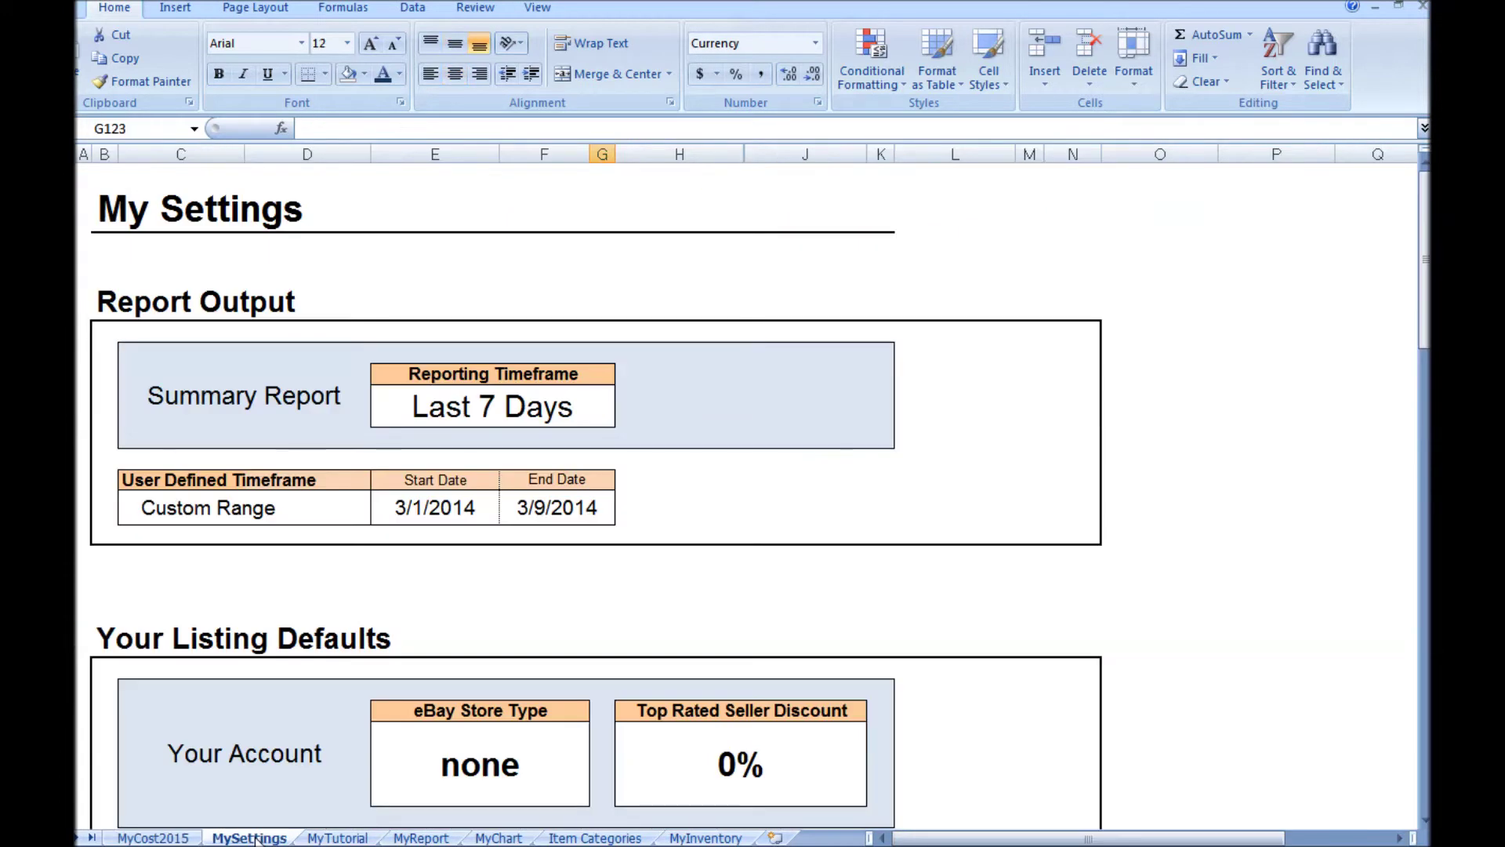
- Try the Today and Last 30 Days reporting timeframes and check the MyCost2015 dashboard
click(493, 410)
click(625, 396)
click(626, 417)
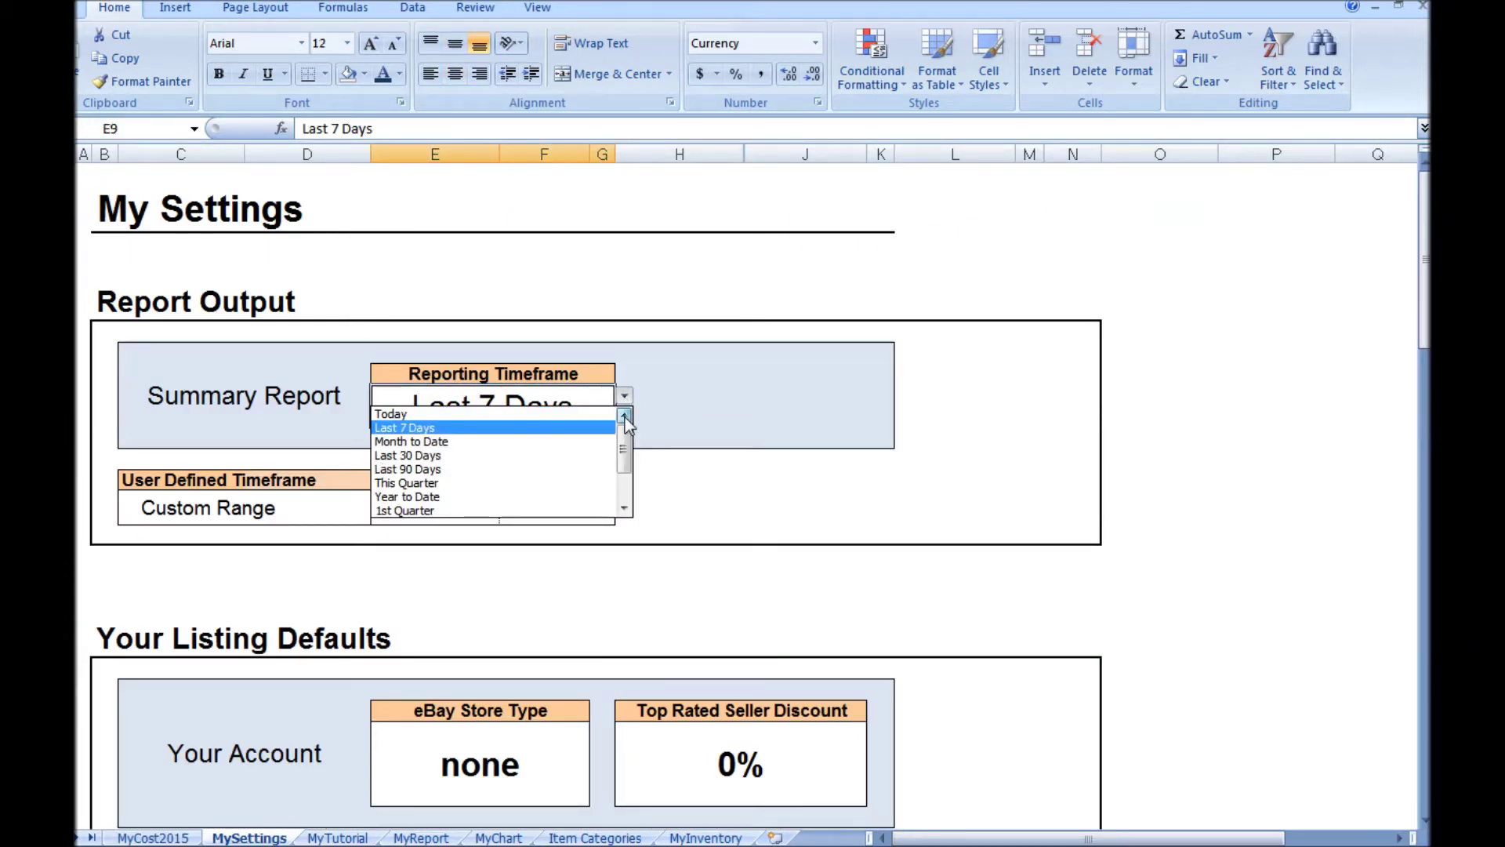
click(554, 414)
click(625, 397)
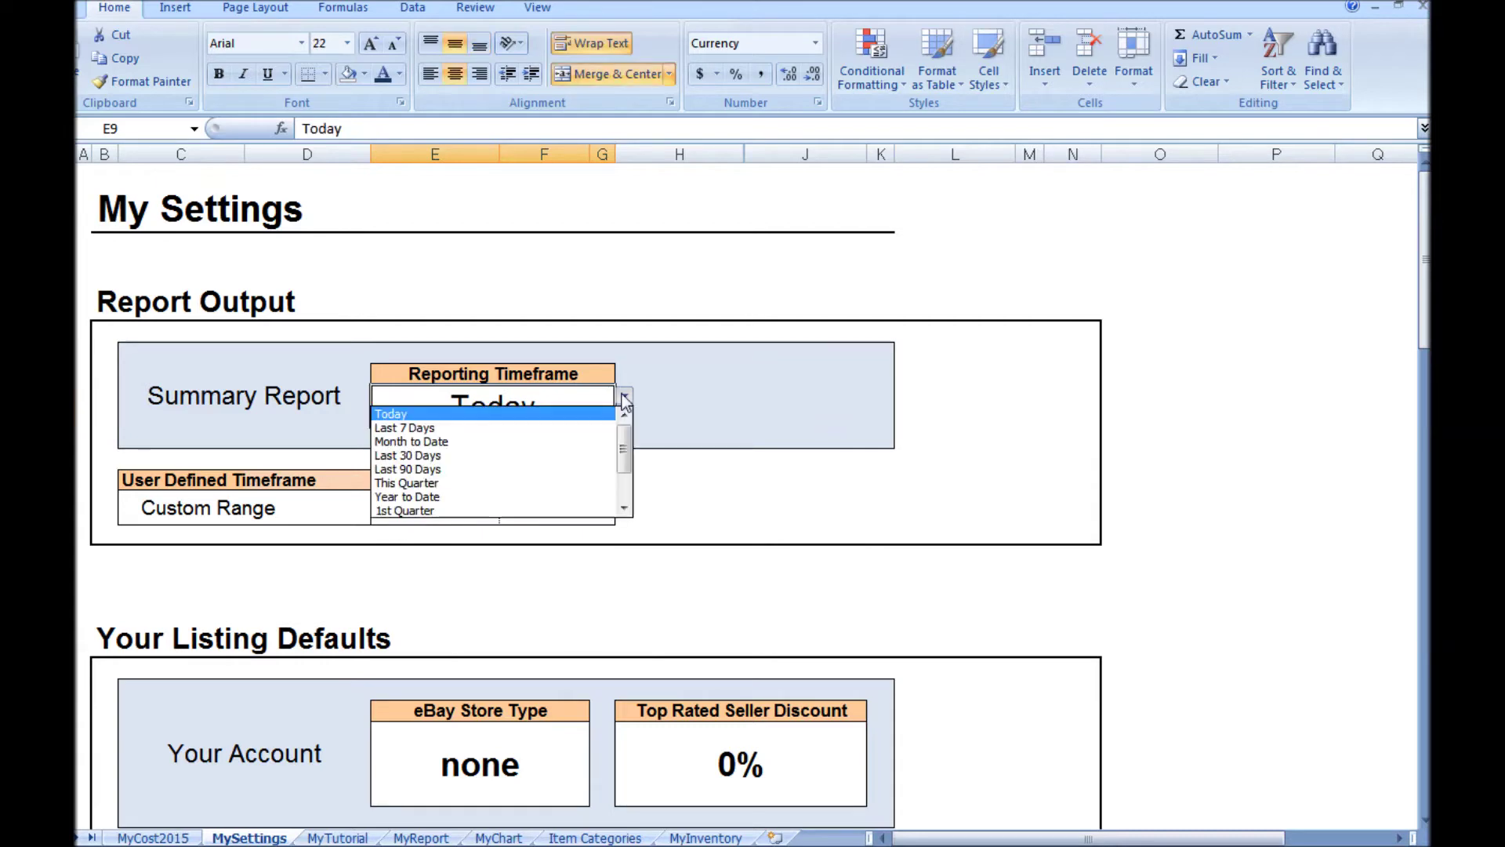
click(593, 454)
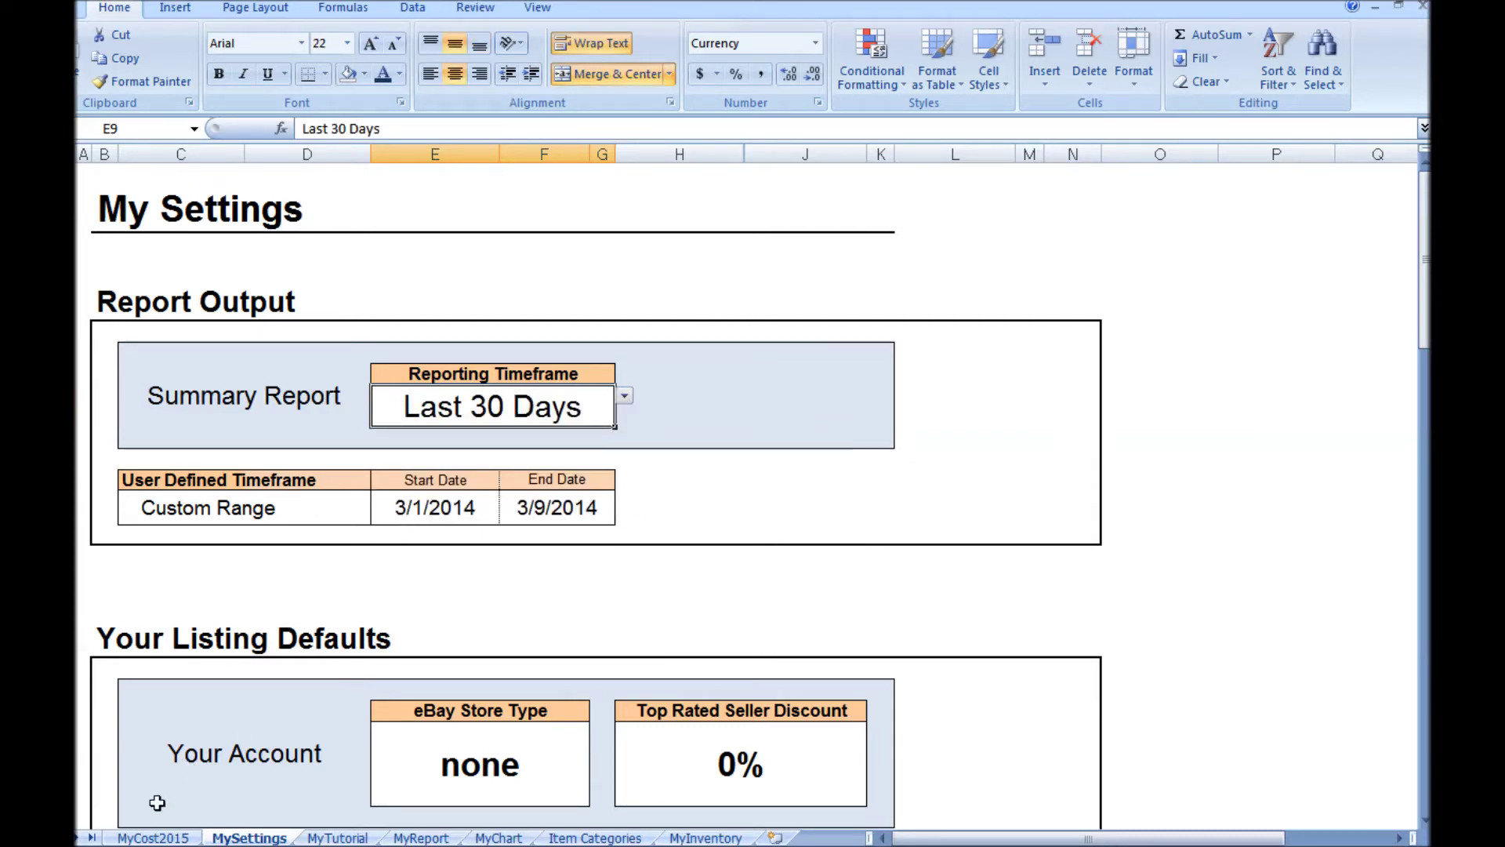
click(153, 837)
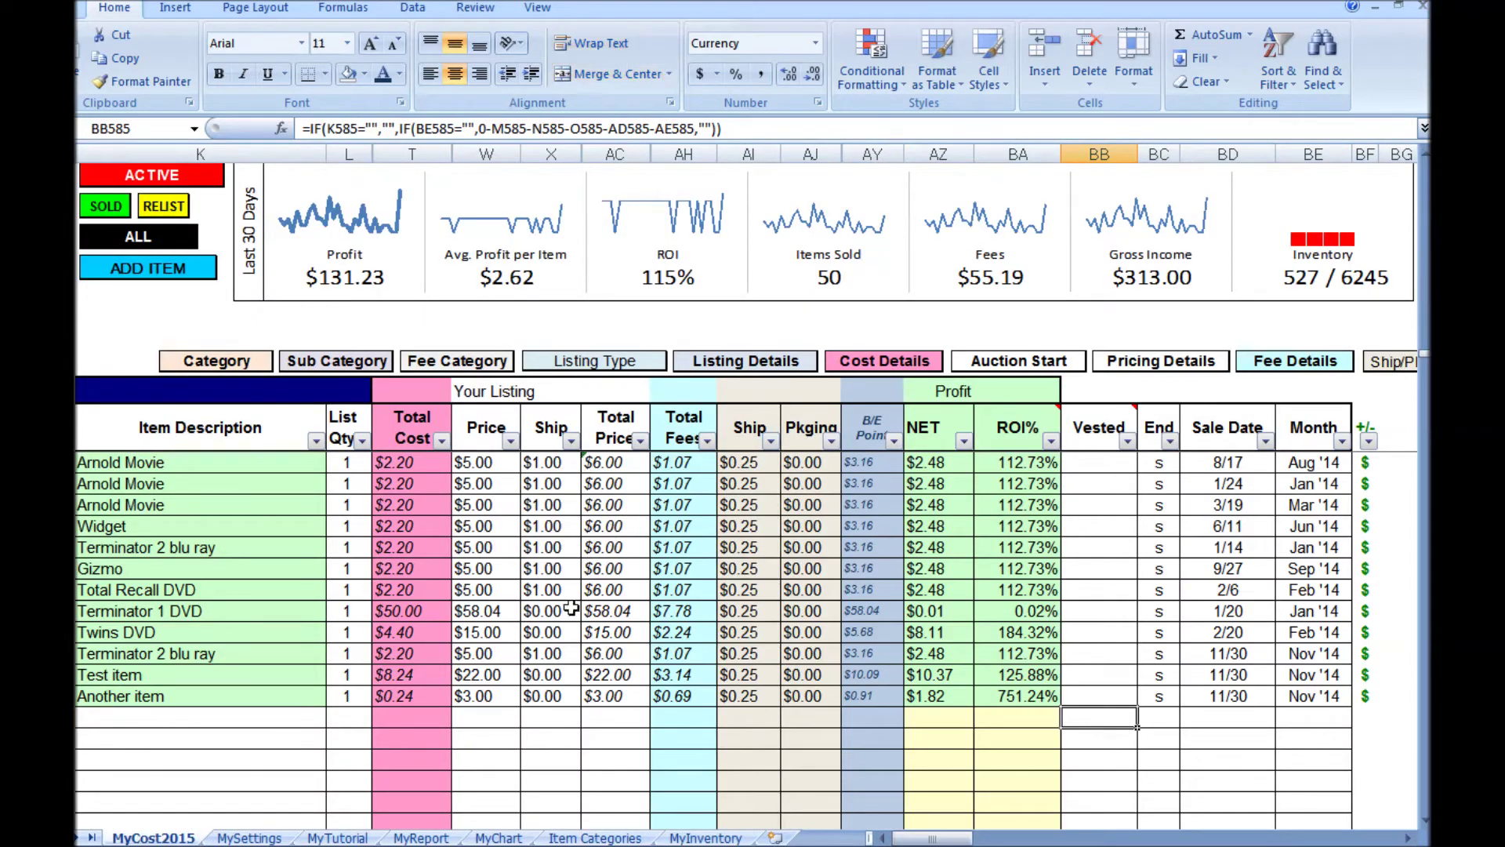
click(267, 837)
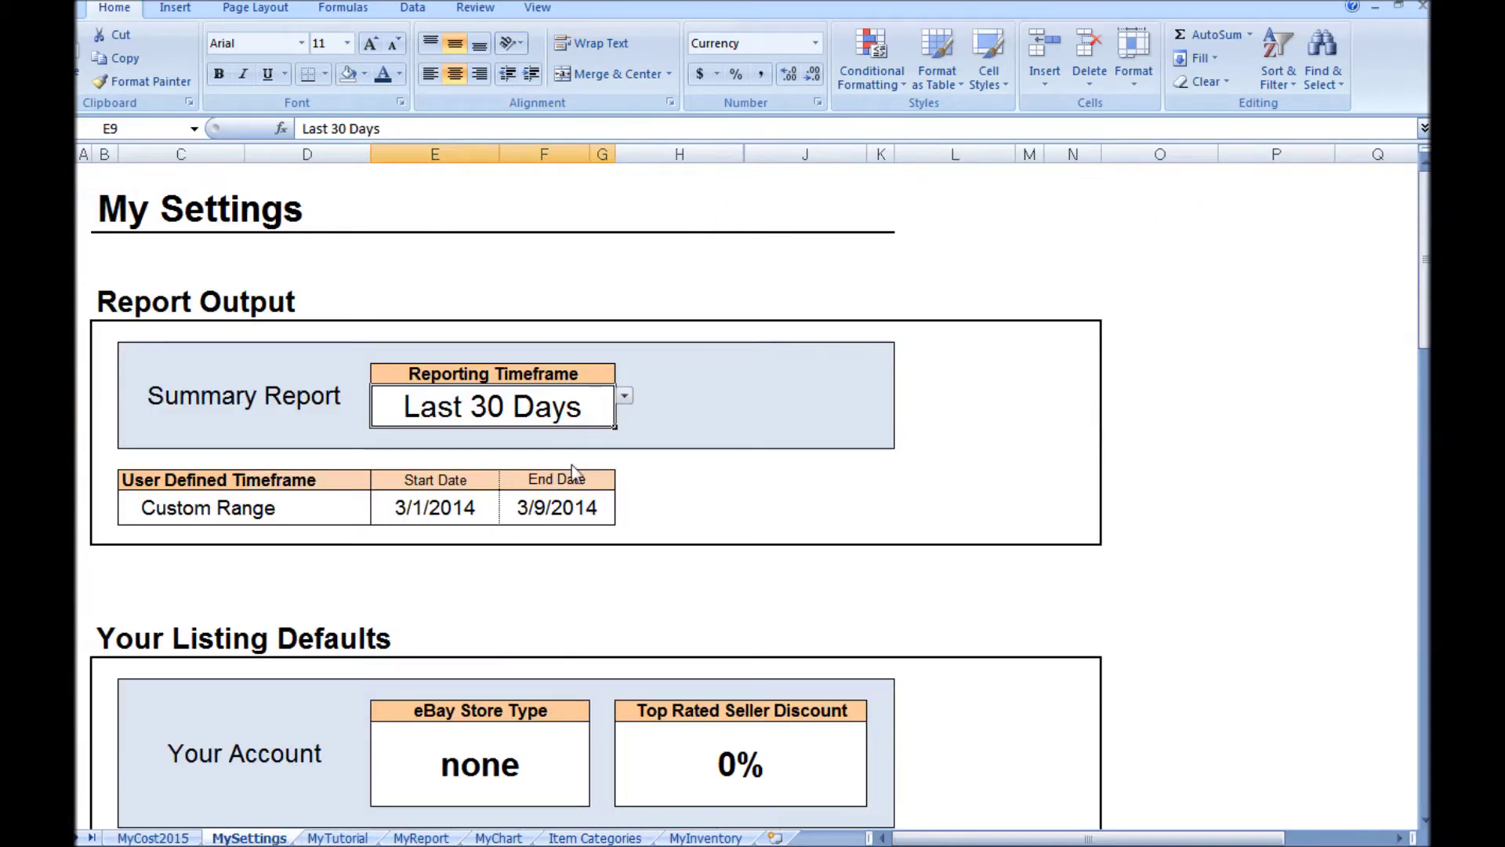
- Choose 1st Quarter, review its dashboard, then switch the timeframe to Custom Range
click(625, 396)
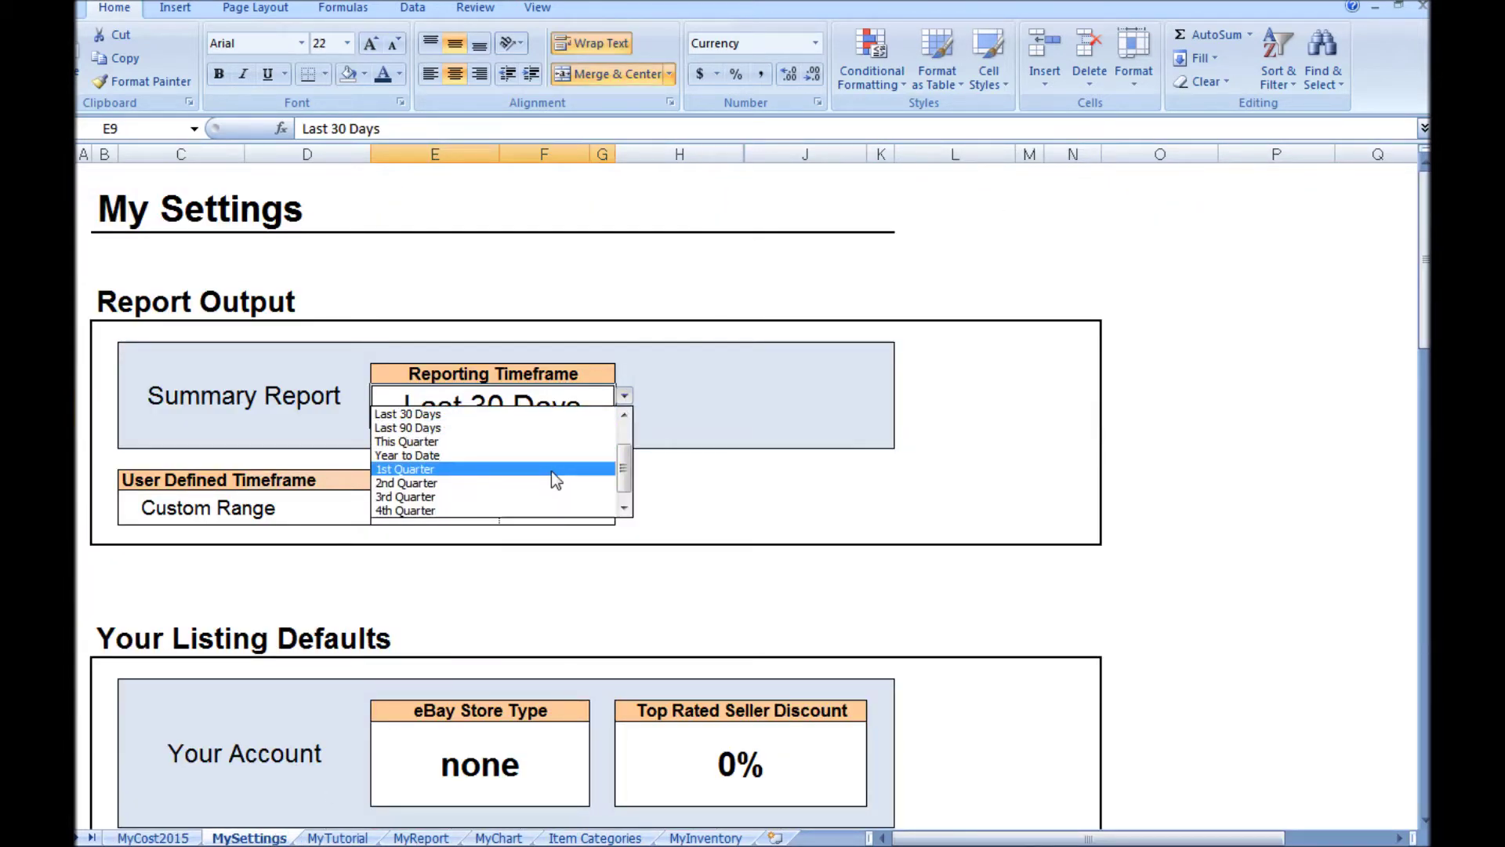
click(552, 470)
click(181, 838)
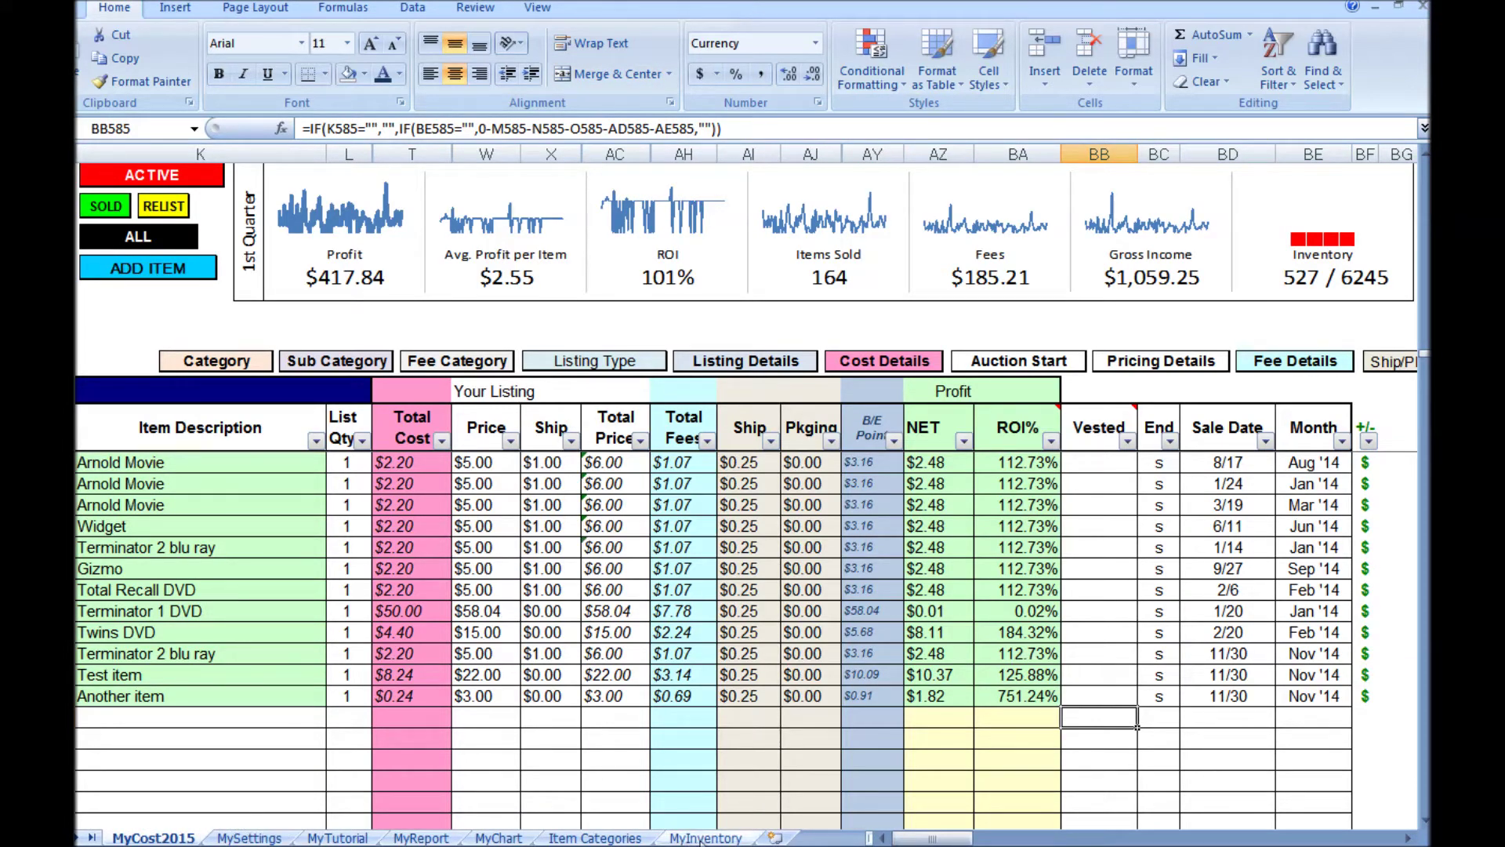
click(249, 838)
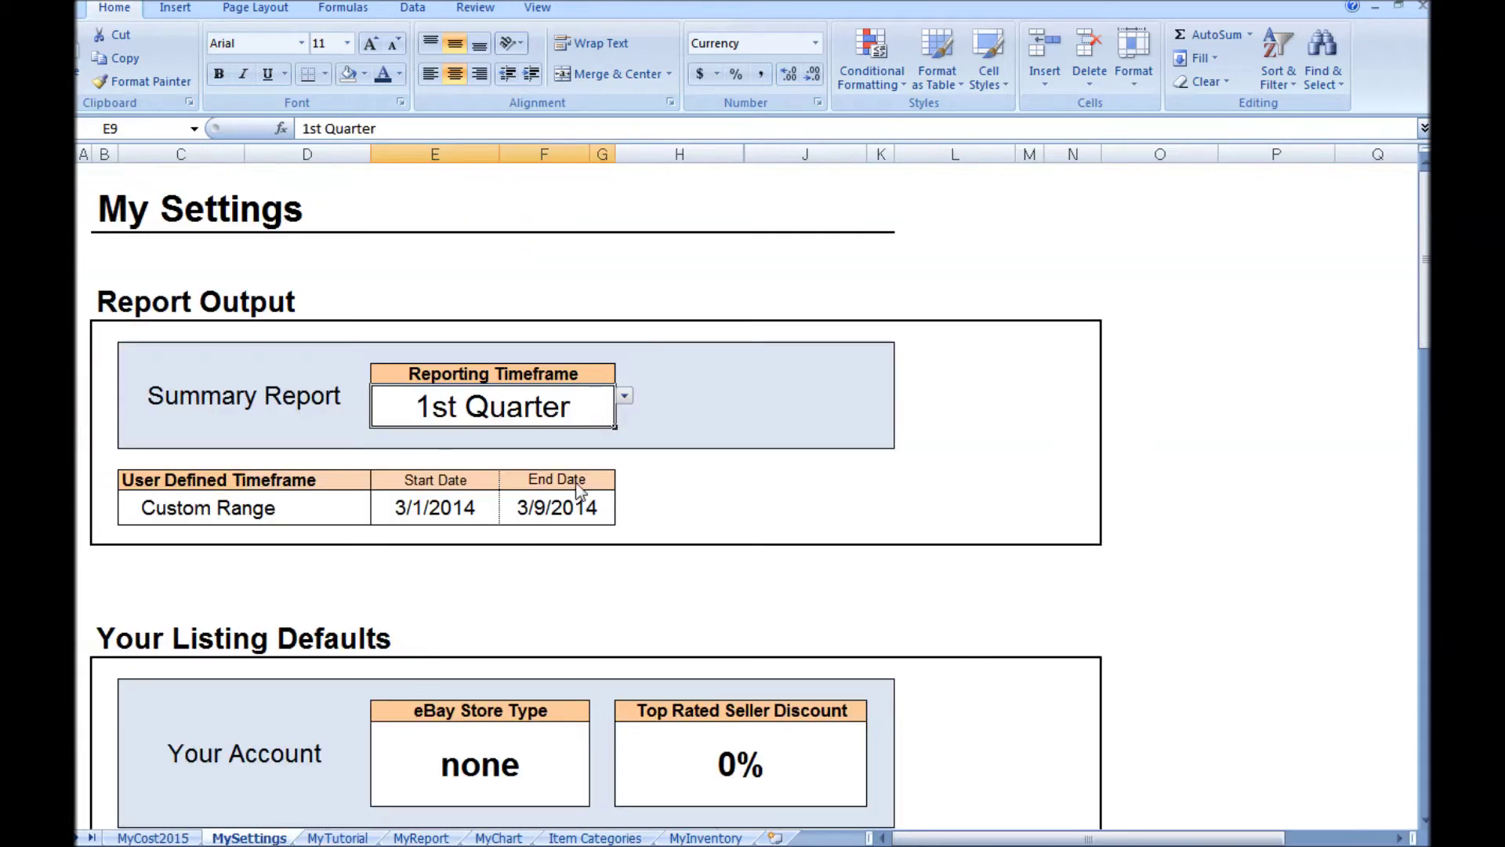
click(633, 393)
click(606, 393)
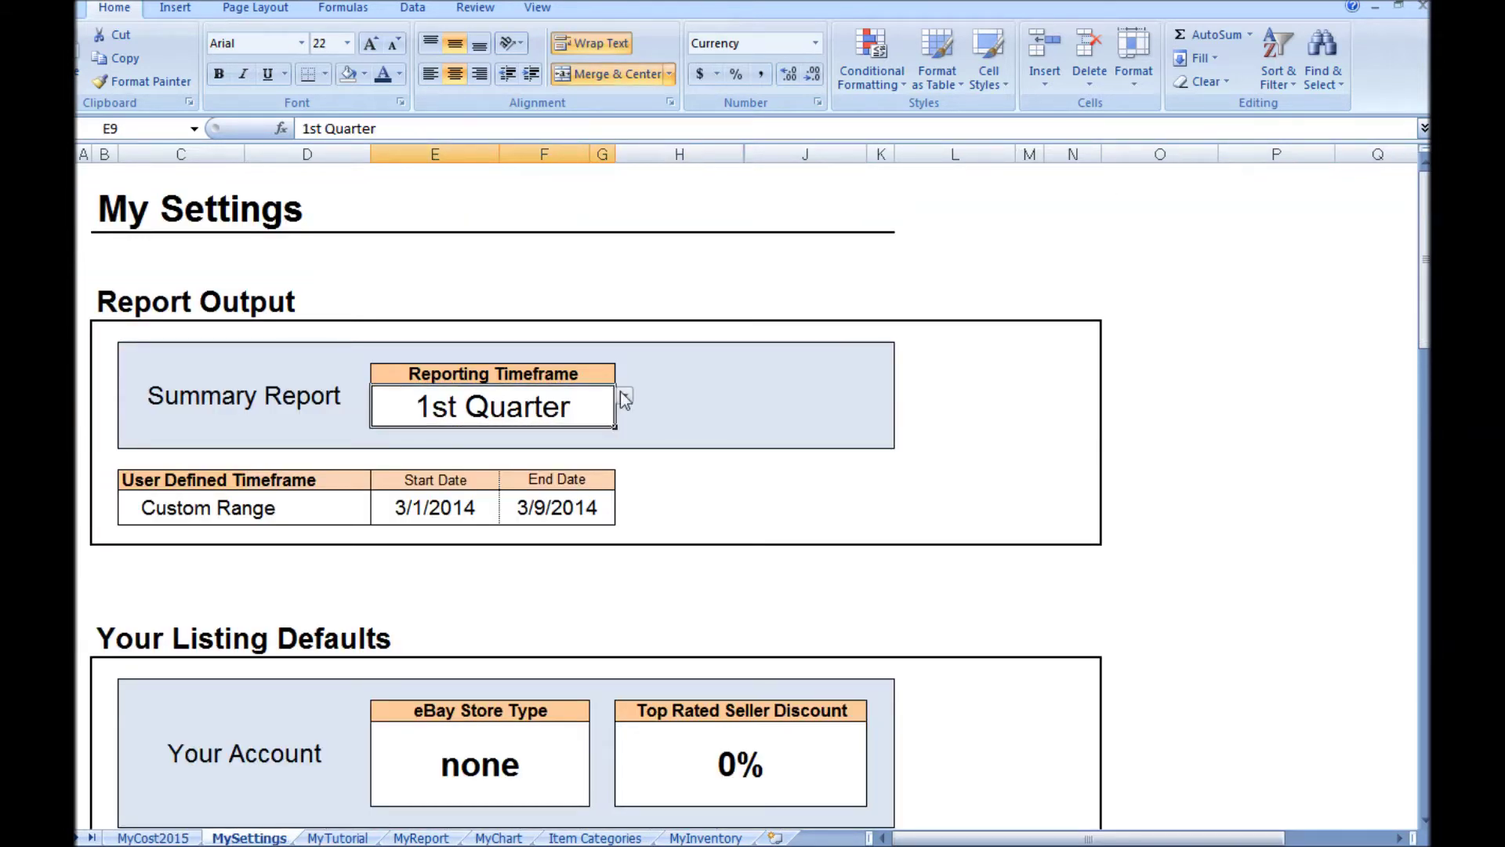
click(624, 399)
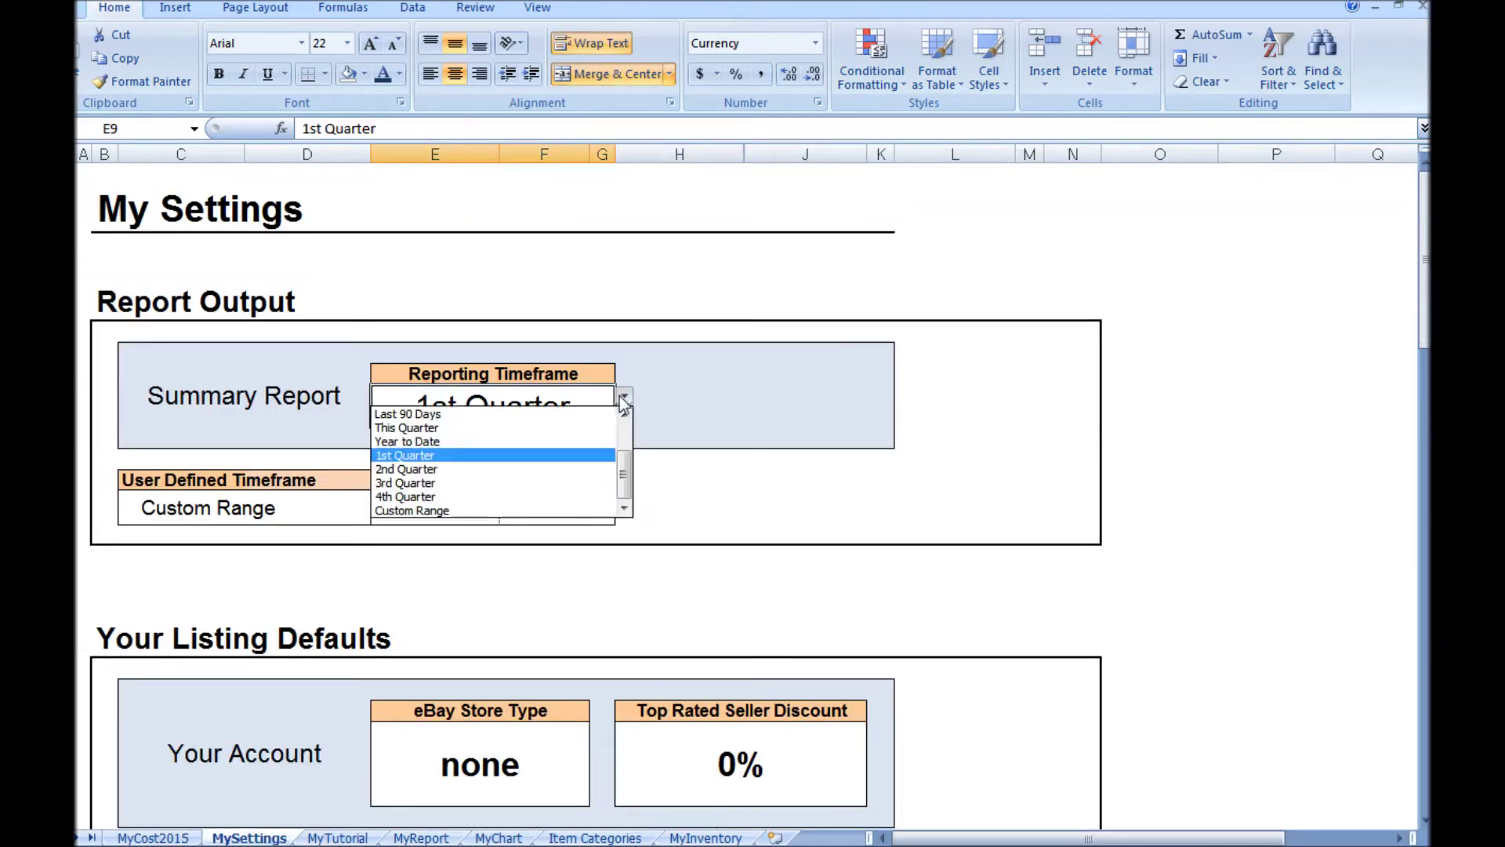
click(604, 509)
- Set the custom range to 1/25/2014–3/22/2014 and review the $270.99 dashboard profit
click(447, 516)
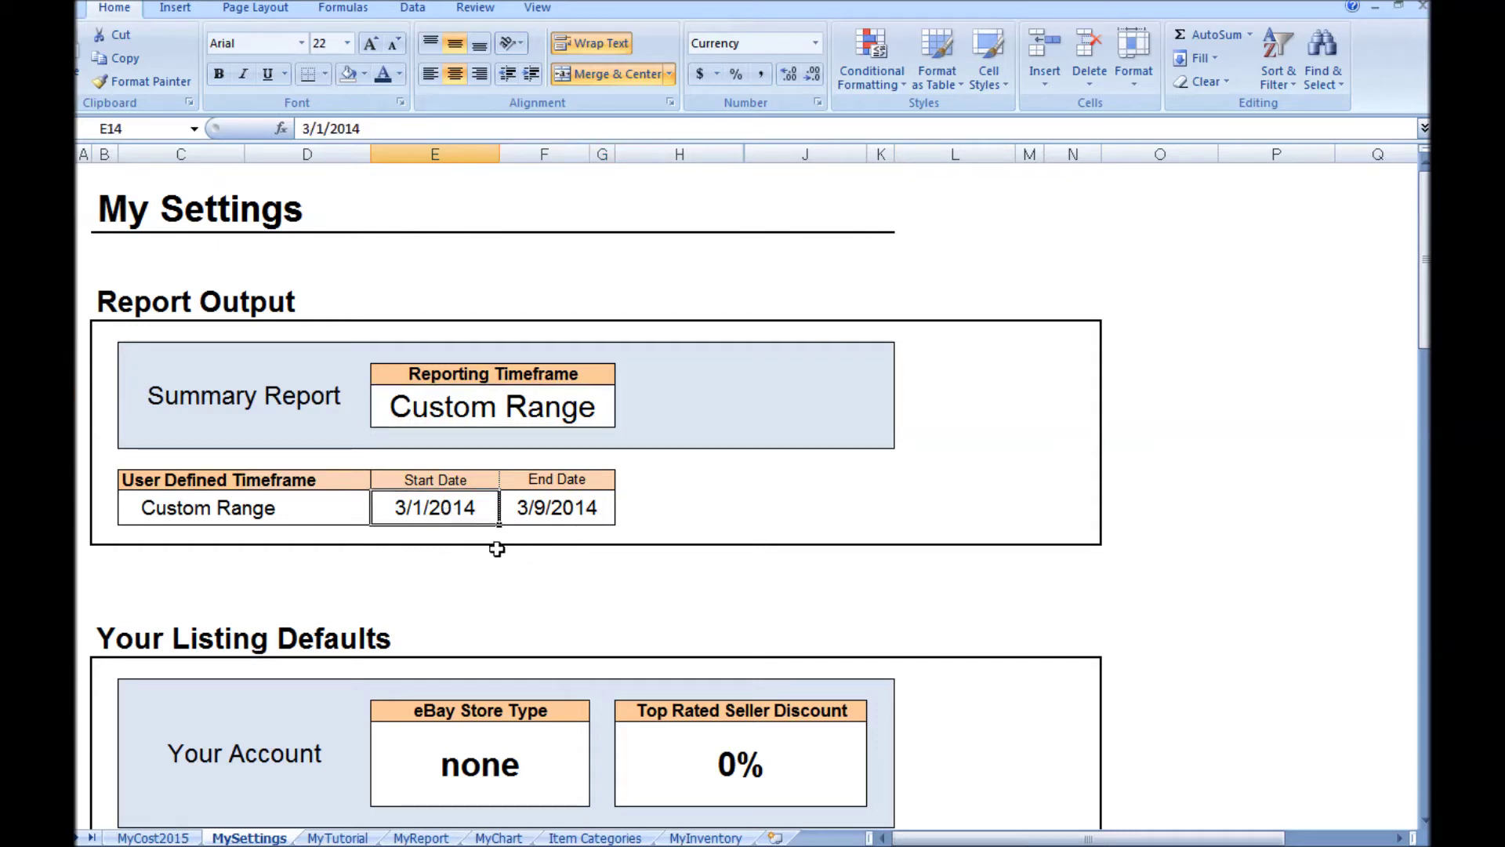
text(1/25)
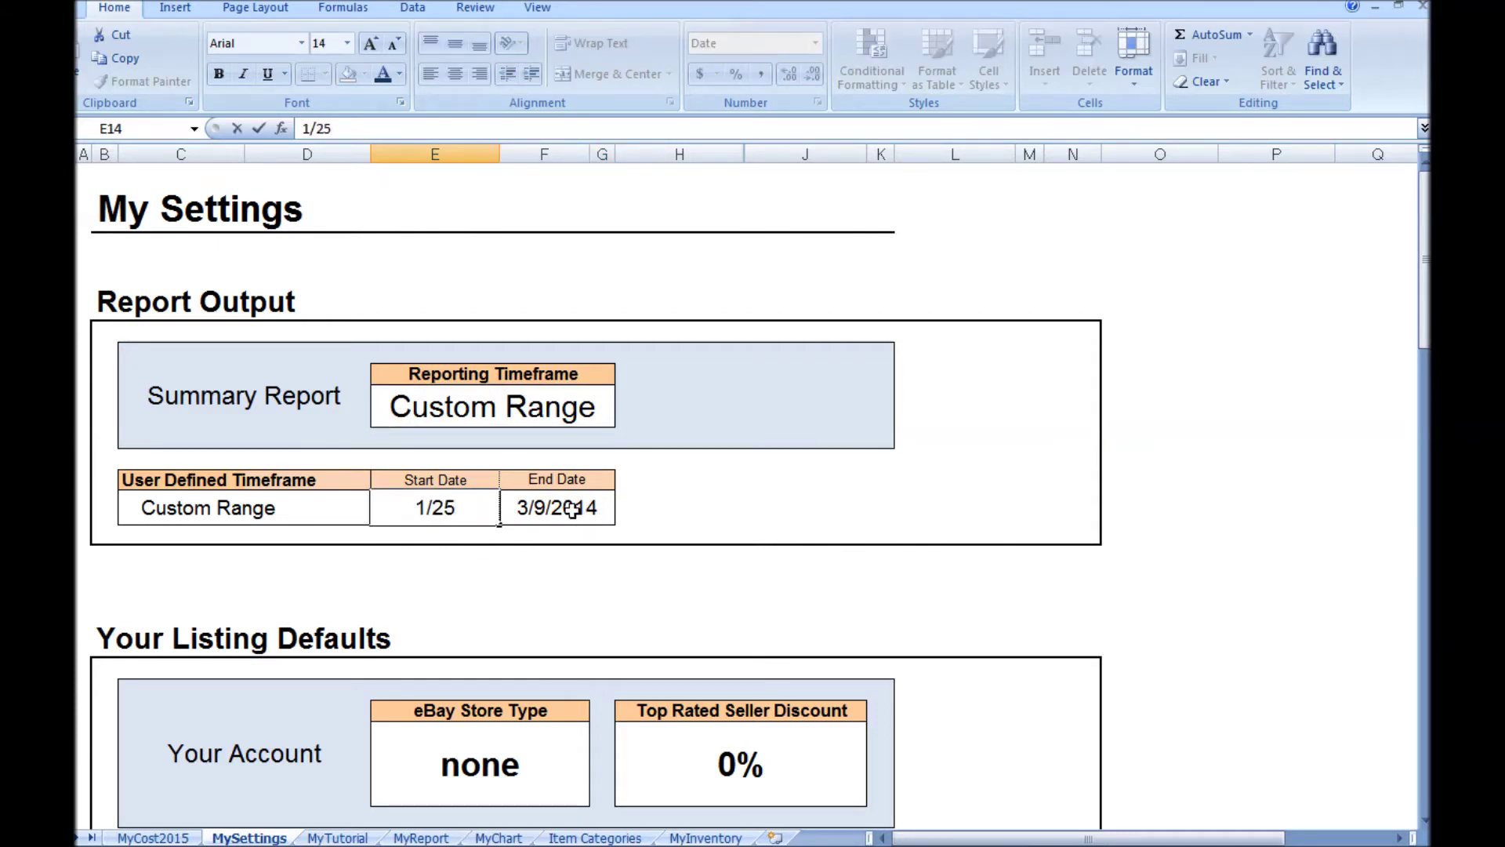
key(Tab)
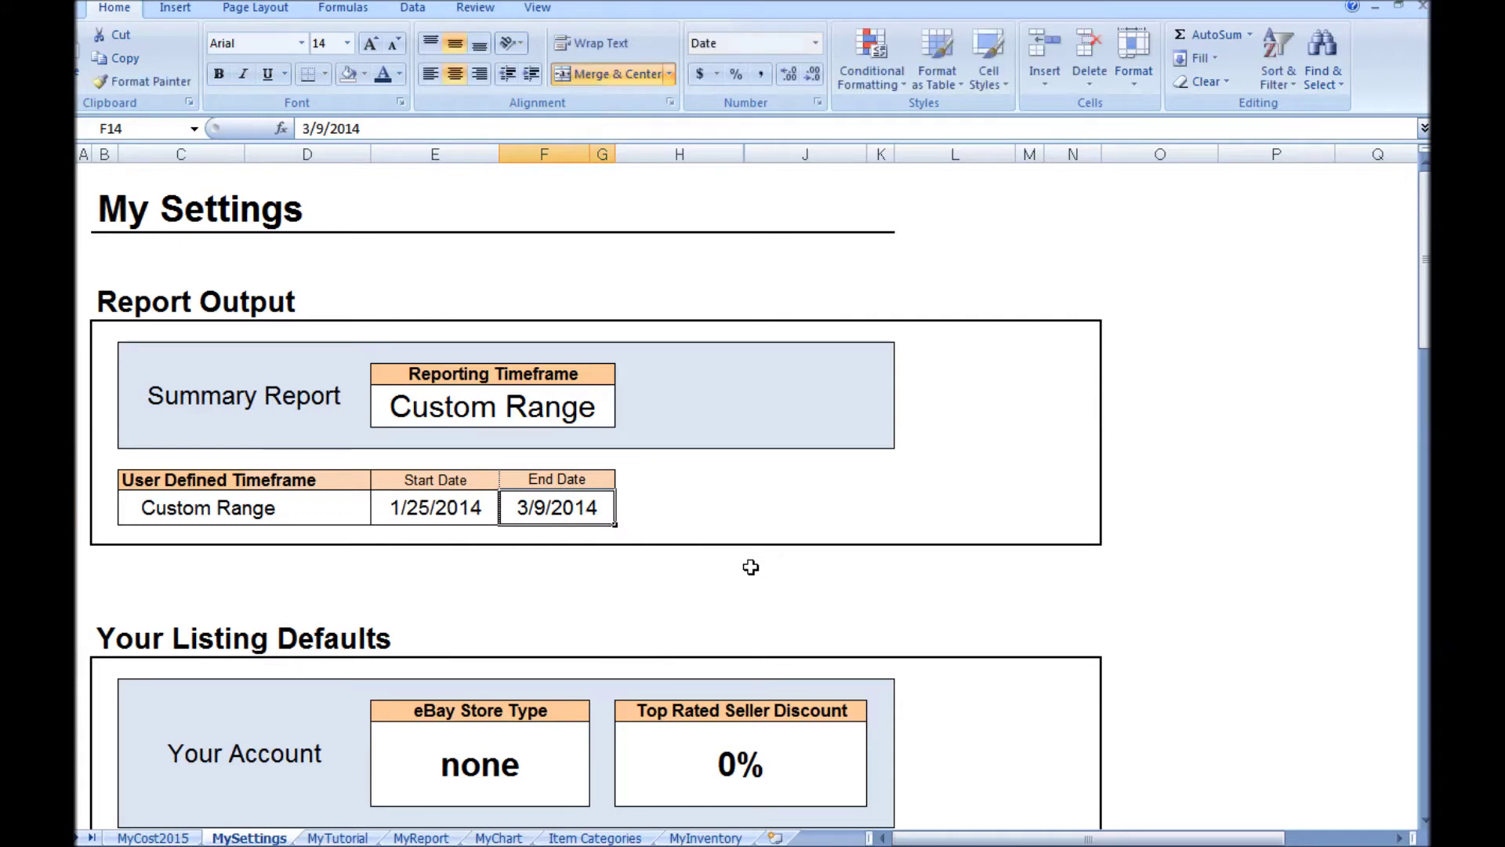
text(3/22)
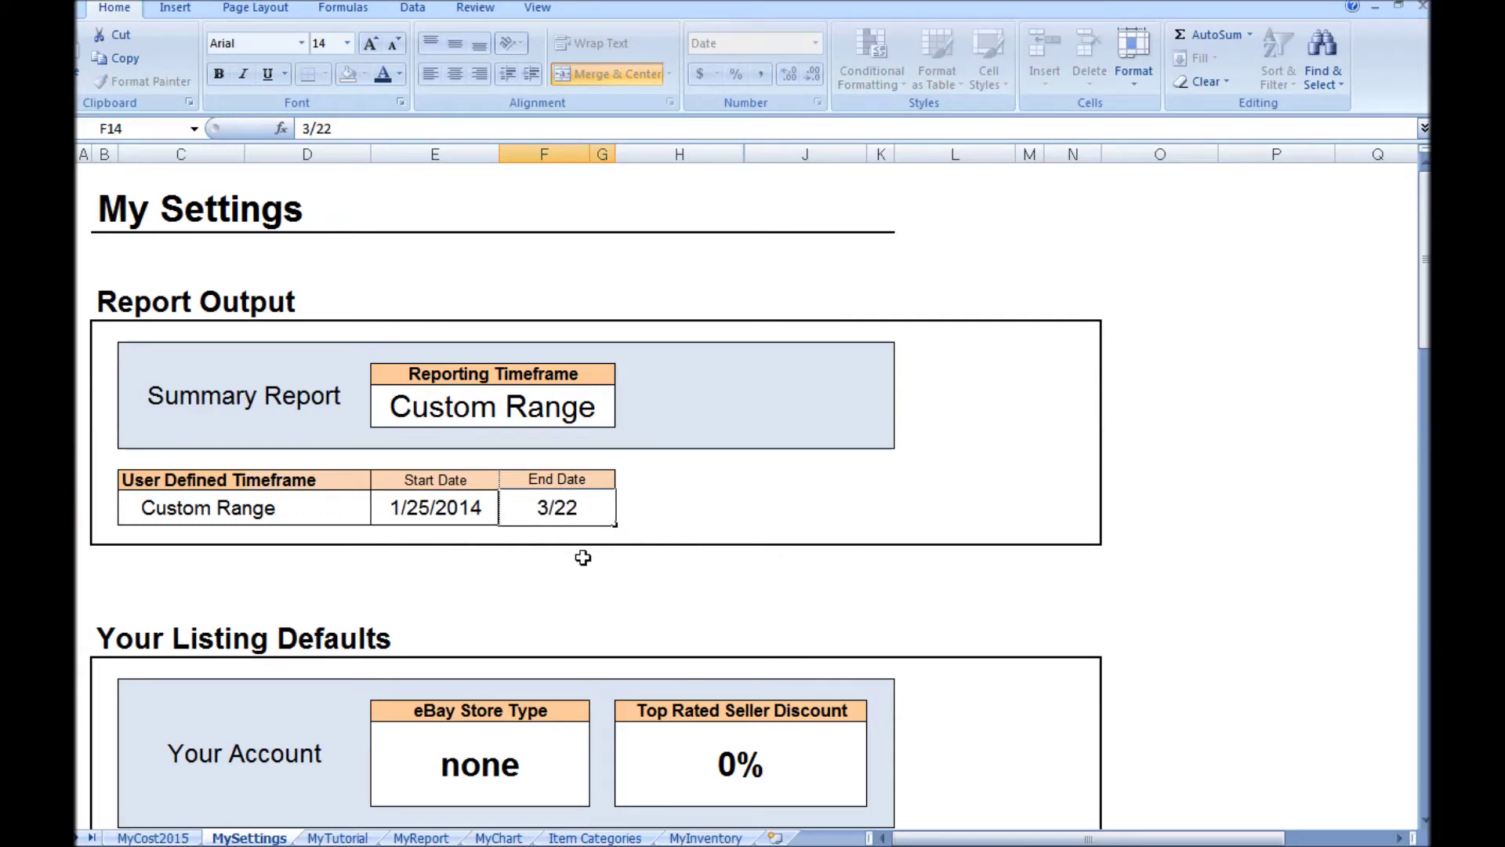
key(Return)
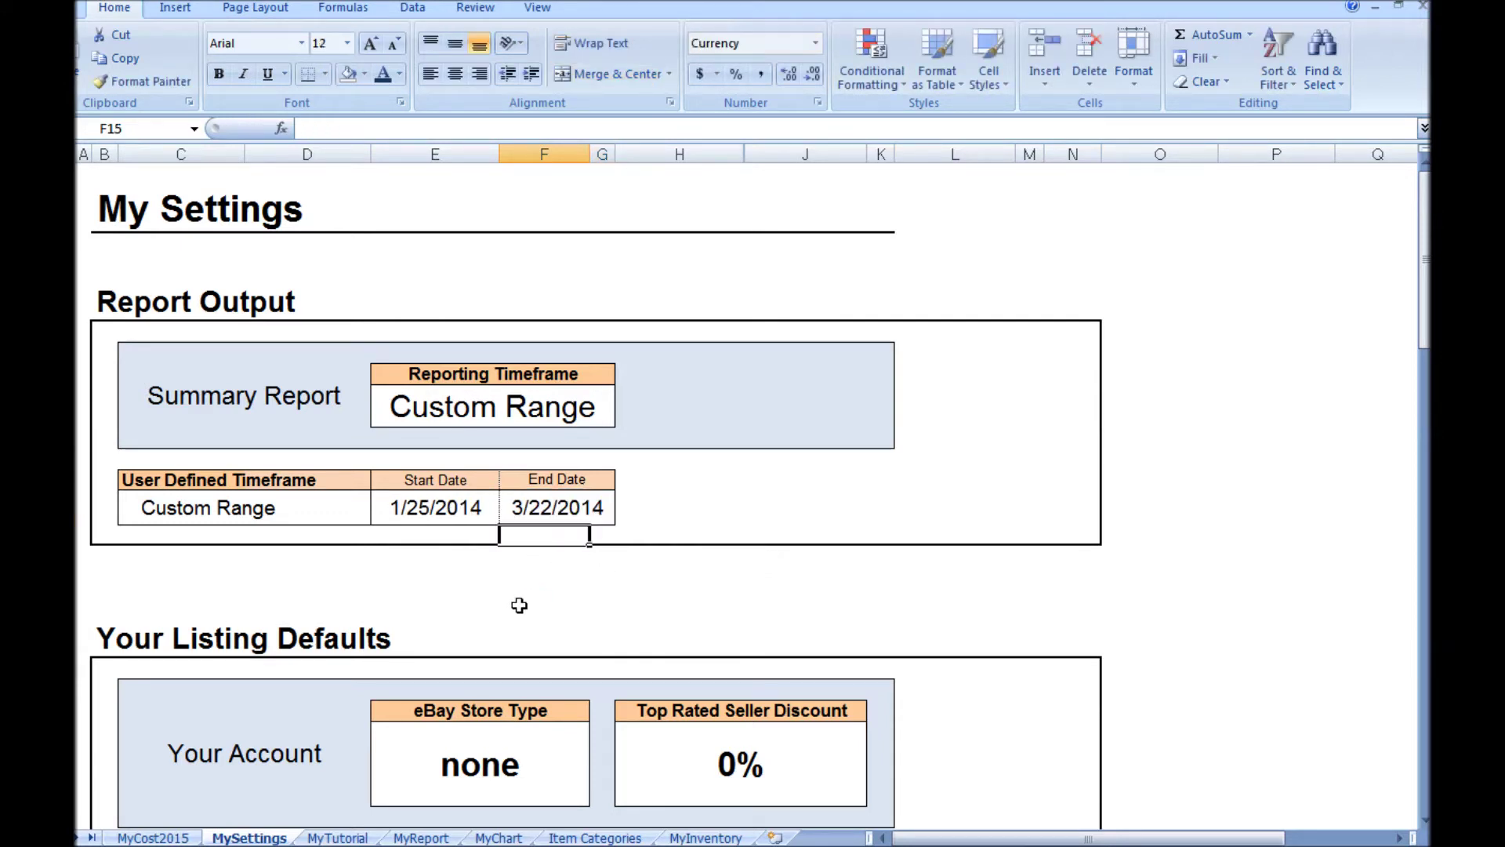
click(153, 838)
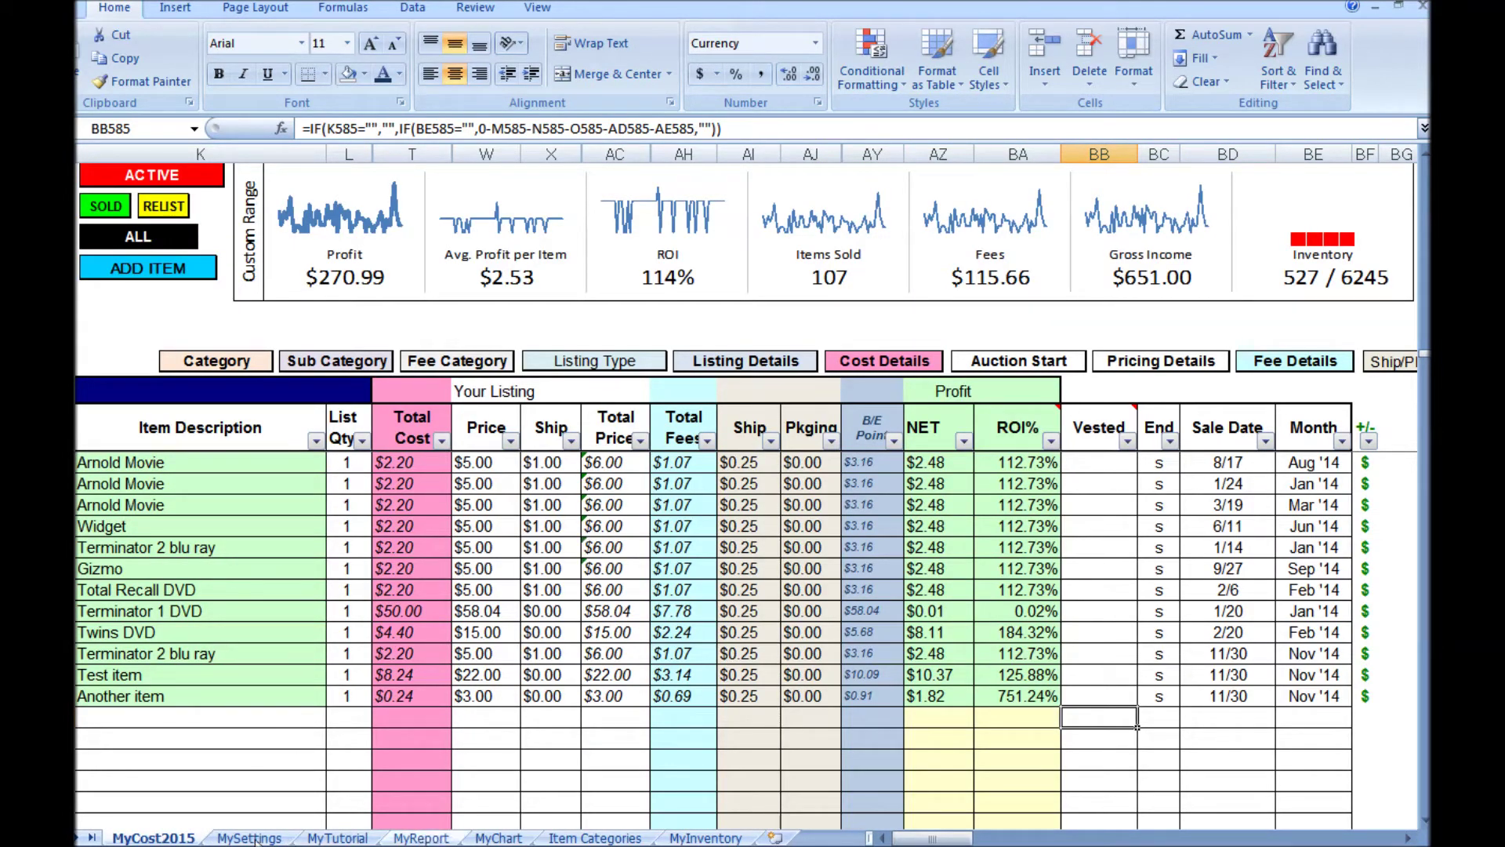
key(ctrl+Page_Down)
- Set the Summary Report reporting timeframe to Year to Date
click(612, 409)
click(625, 396)
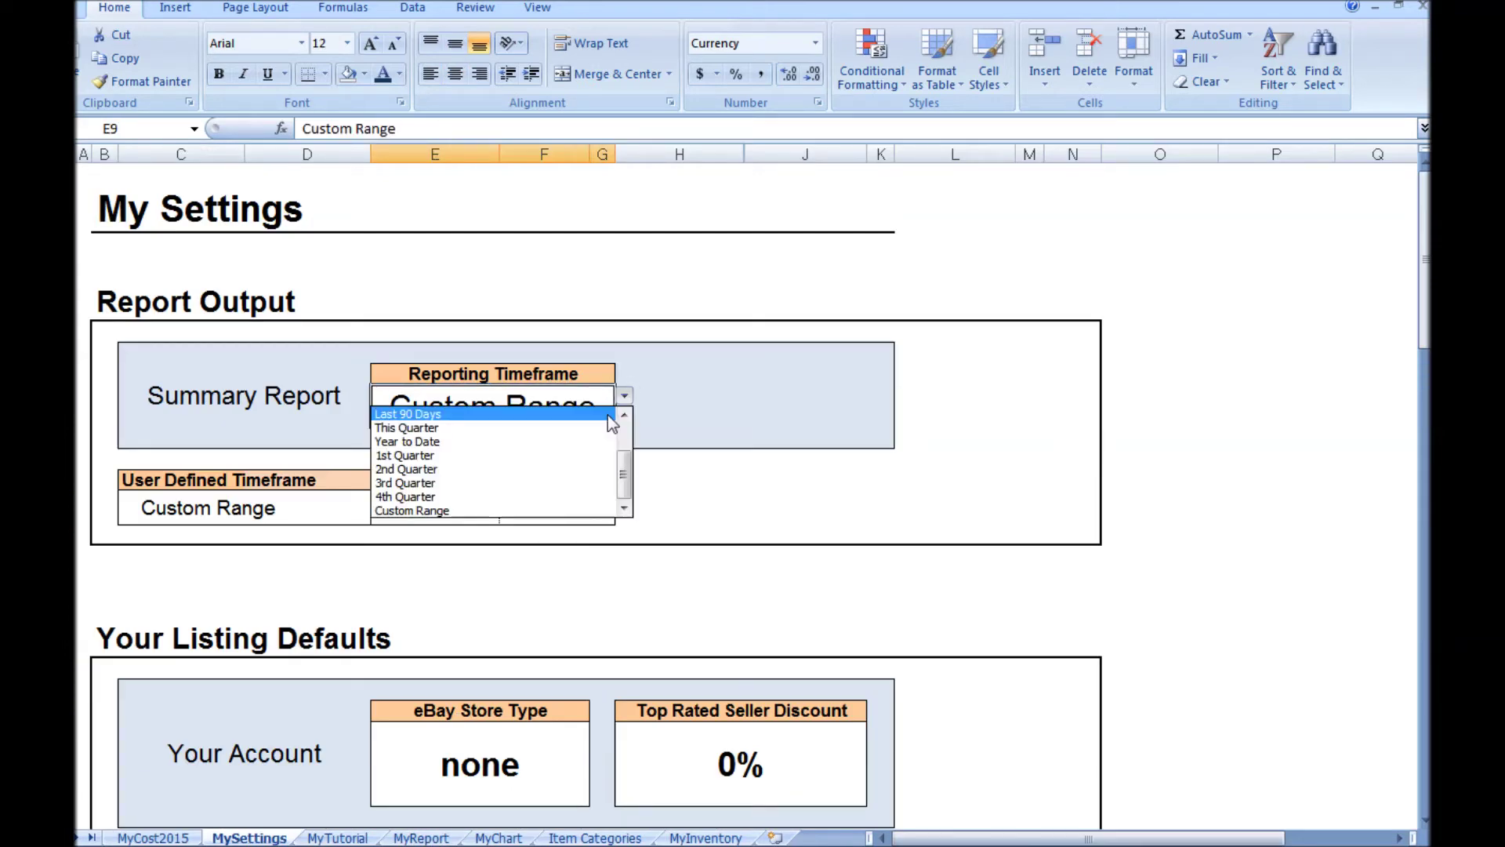
click(494, 454)
key(ctrl+Page_Up)
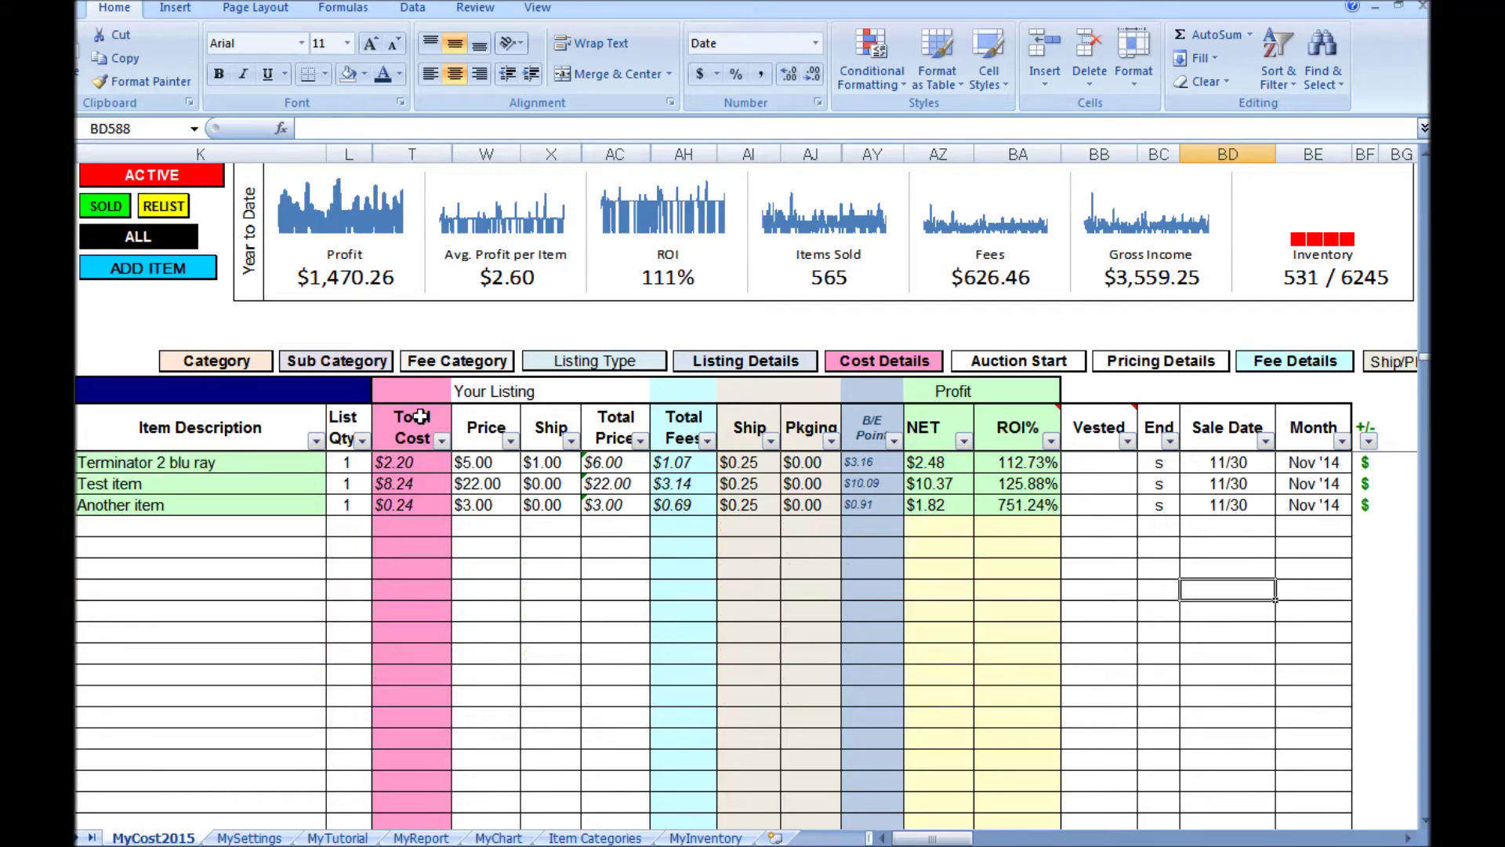
- Filter the MyCost2015 item table to active listings, then show all items again
scroll(1070, 643, up, 1)
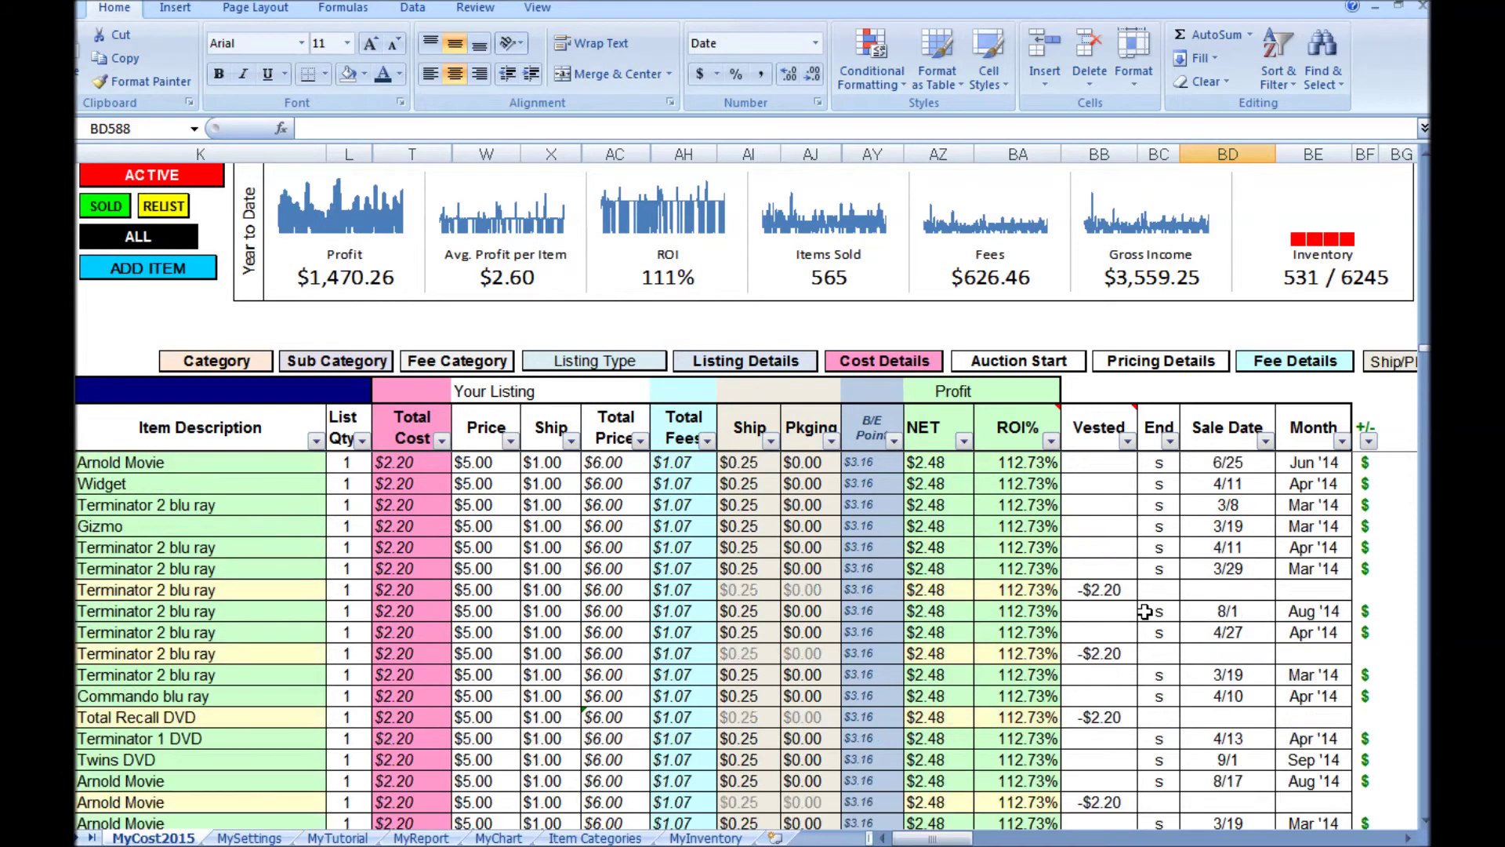
scroll(1146, 611, up, 1)
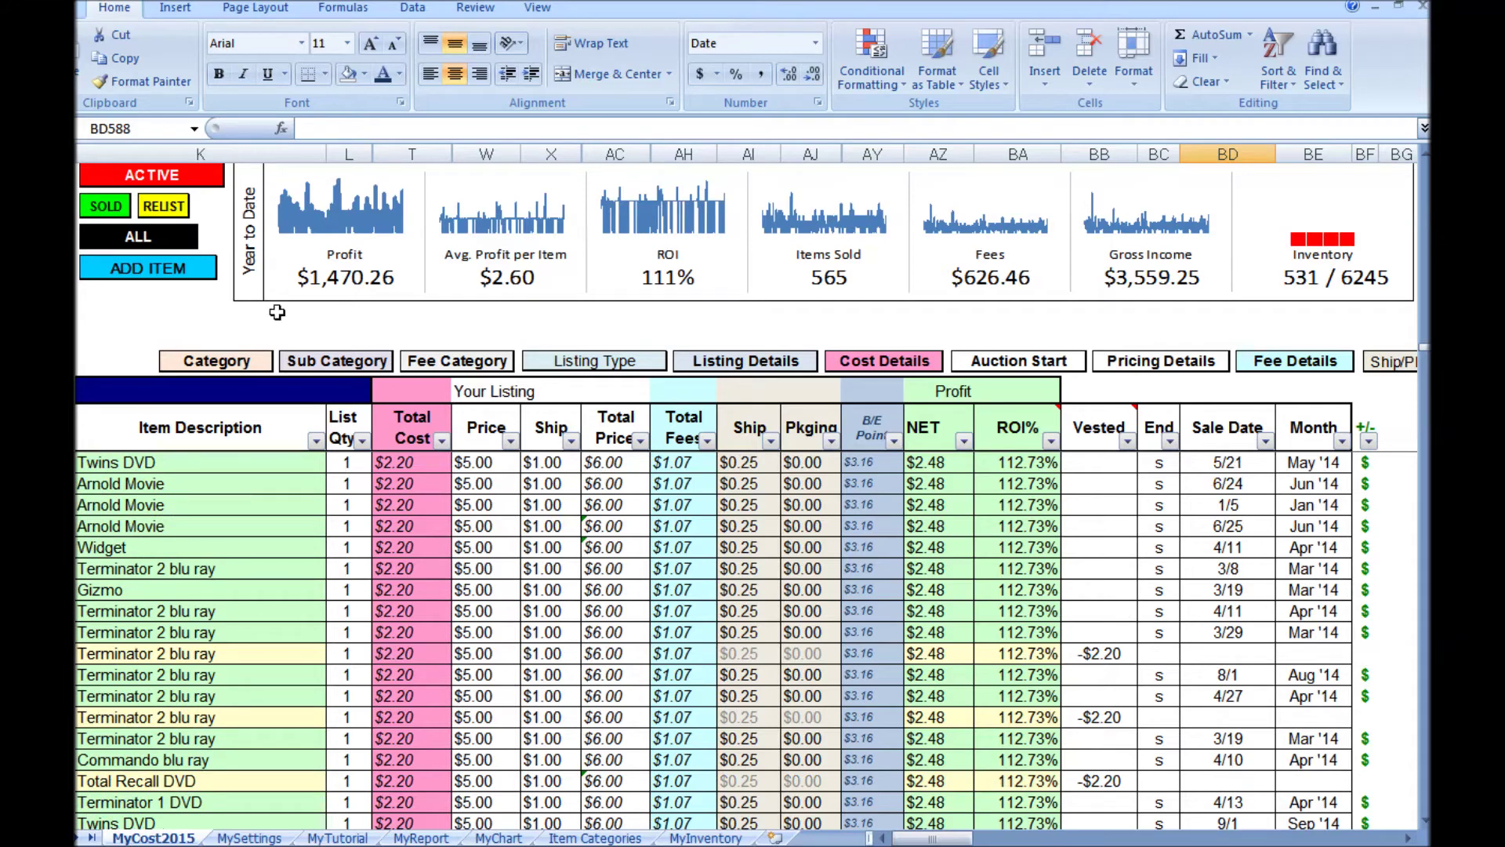
click(139, 177)
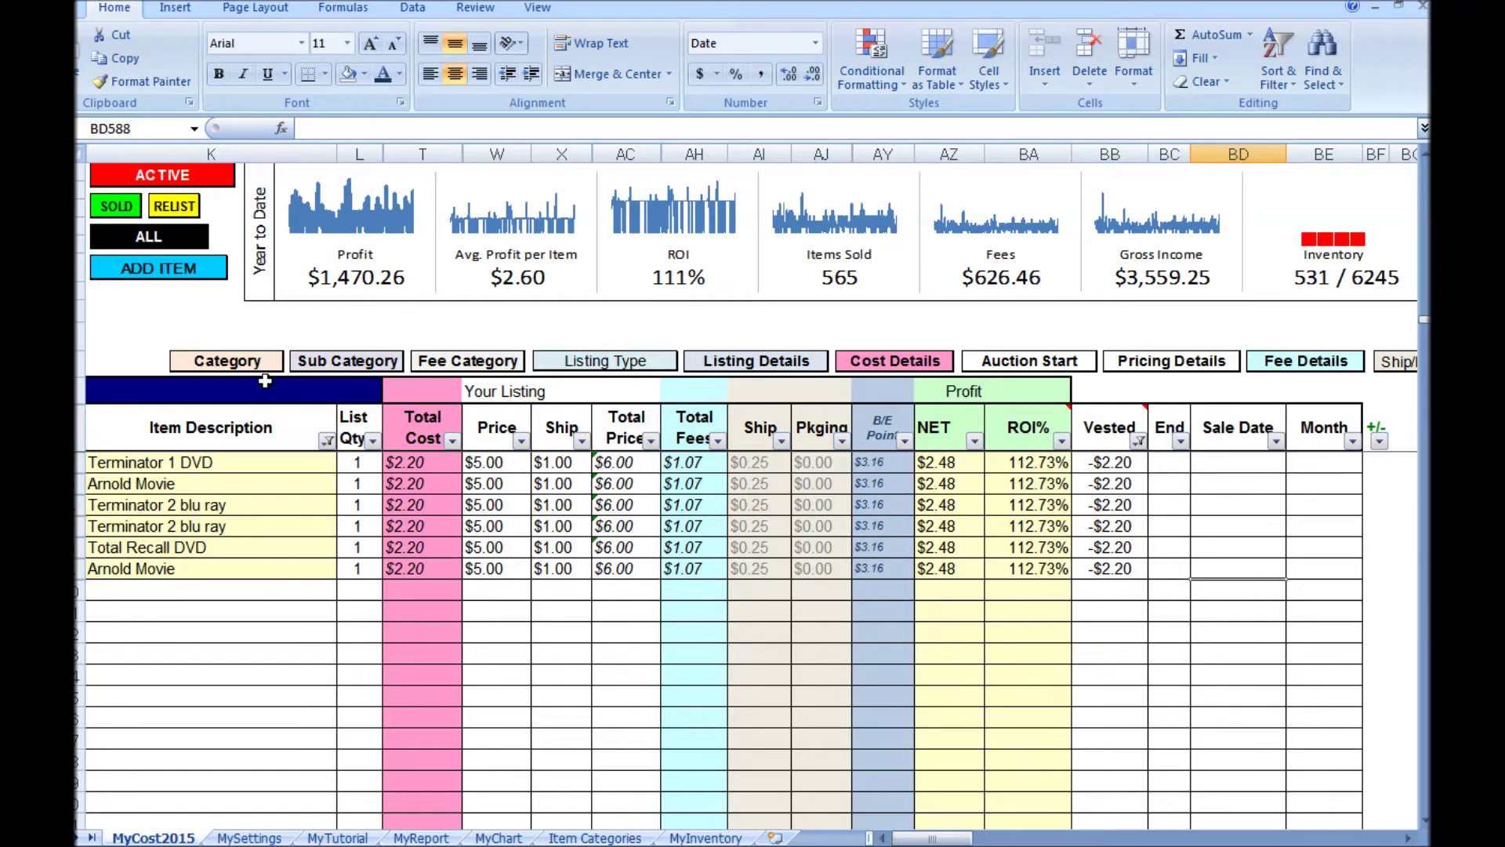
click(169, 234)
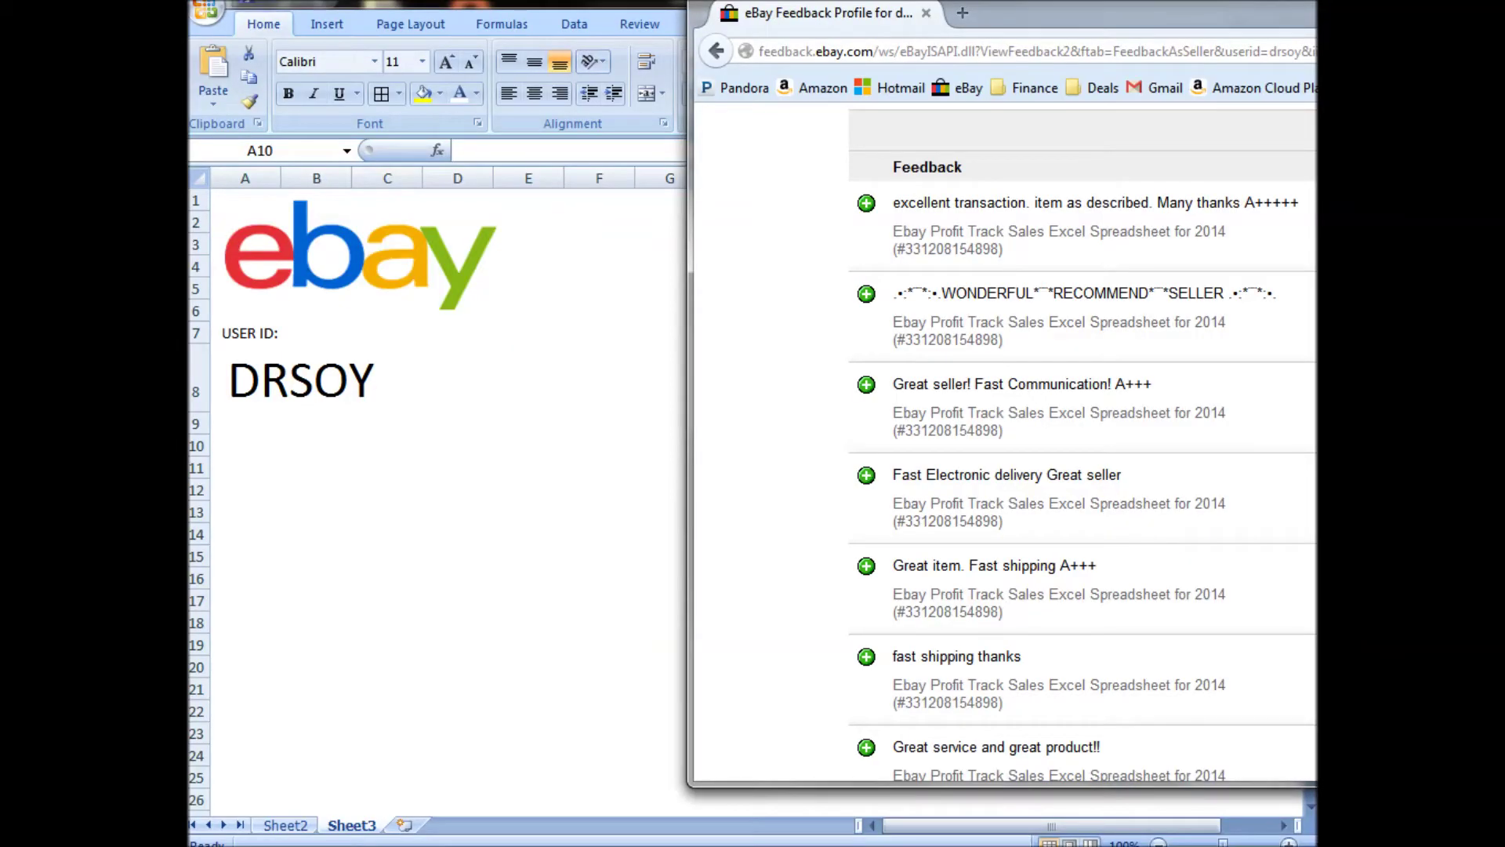
scroll(1082, 439, down, 2)
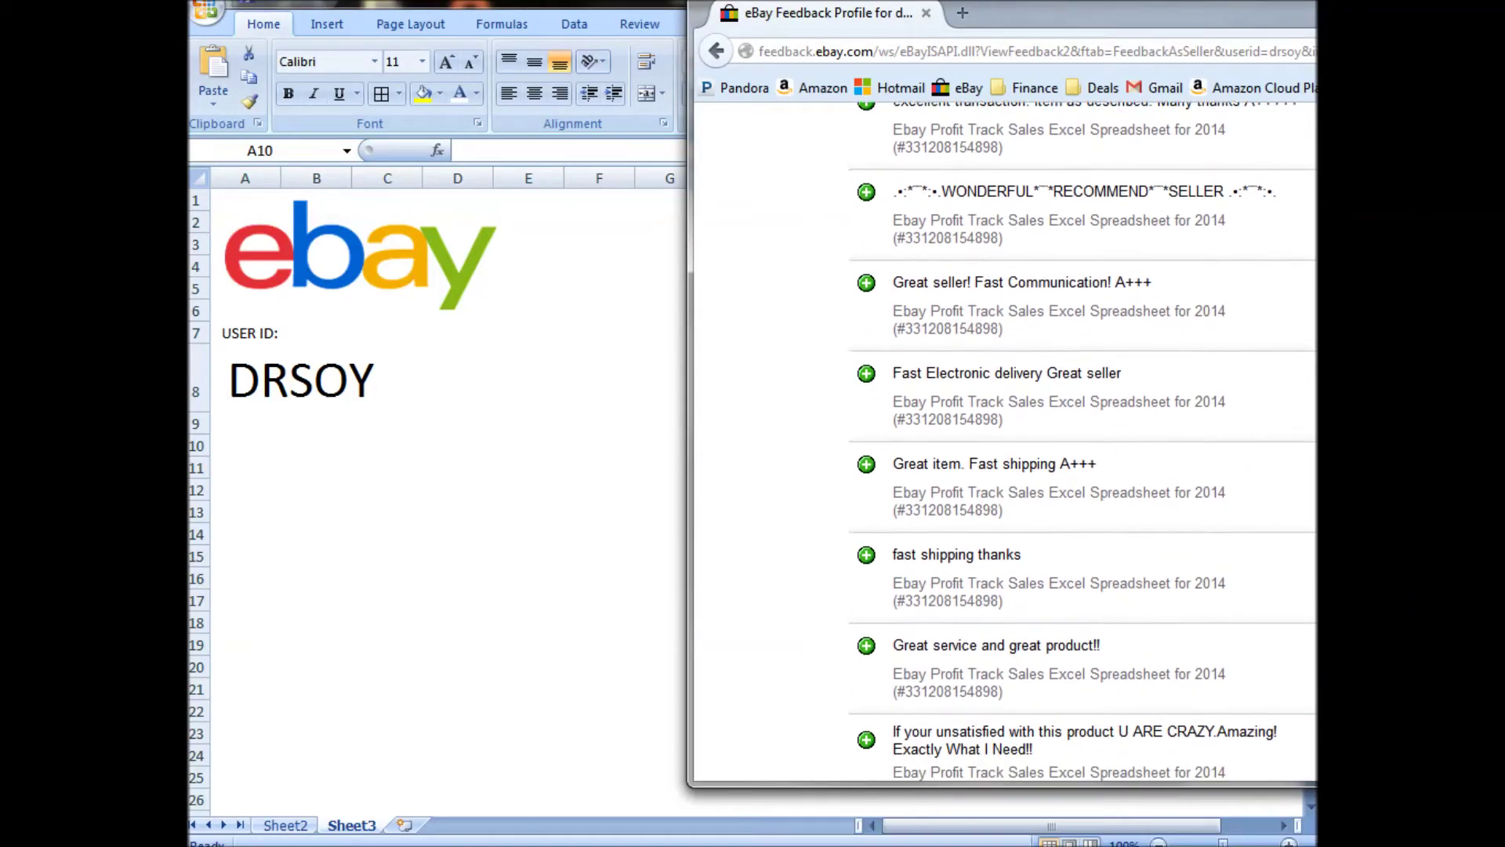
scroll(1082, 439, down, 2)
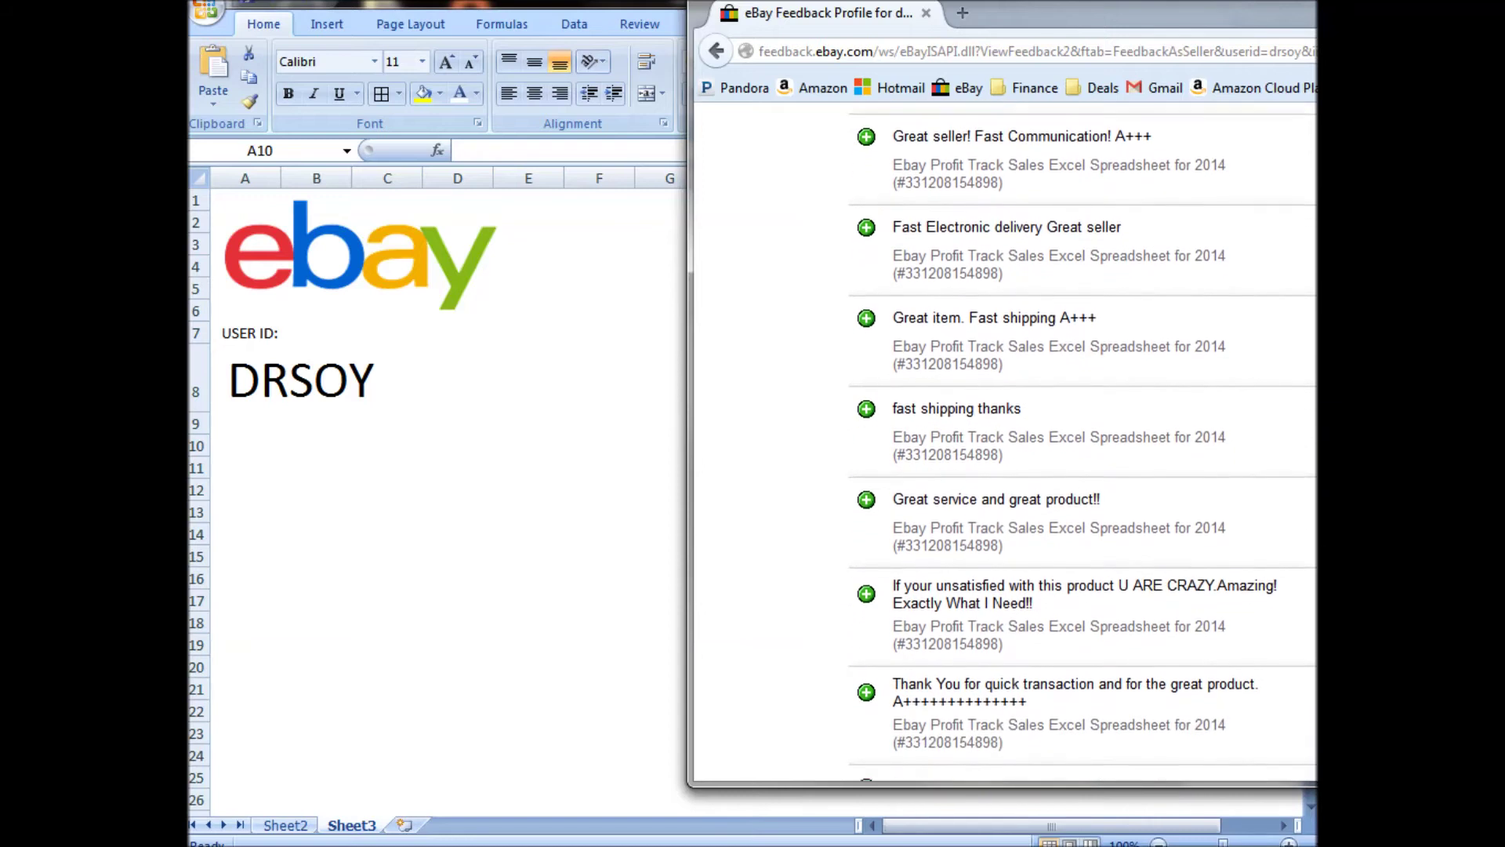
scroll(1082, 439, down, 1)
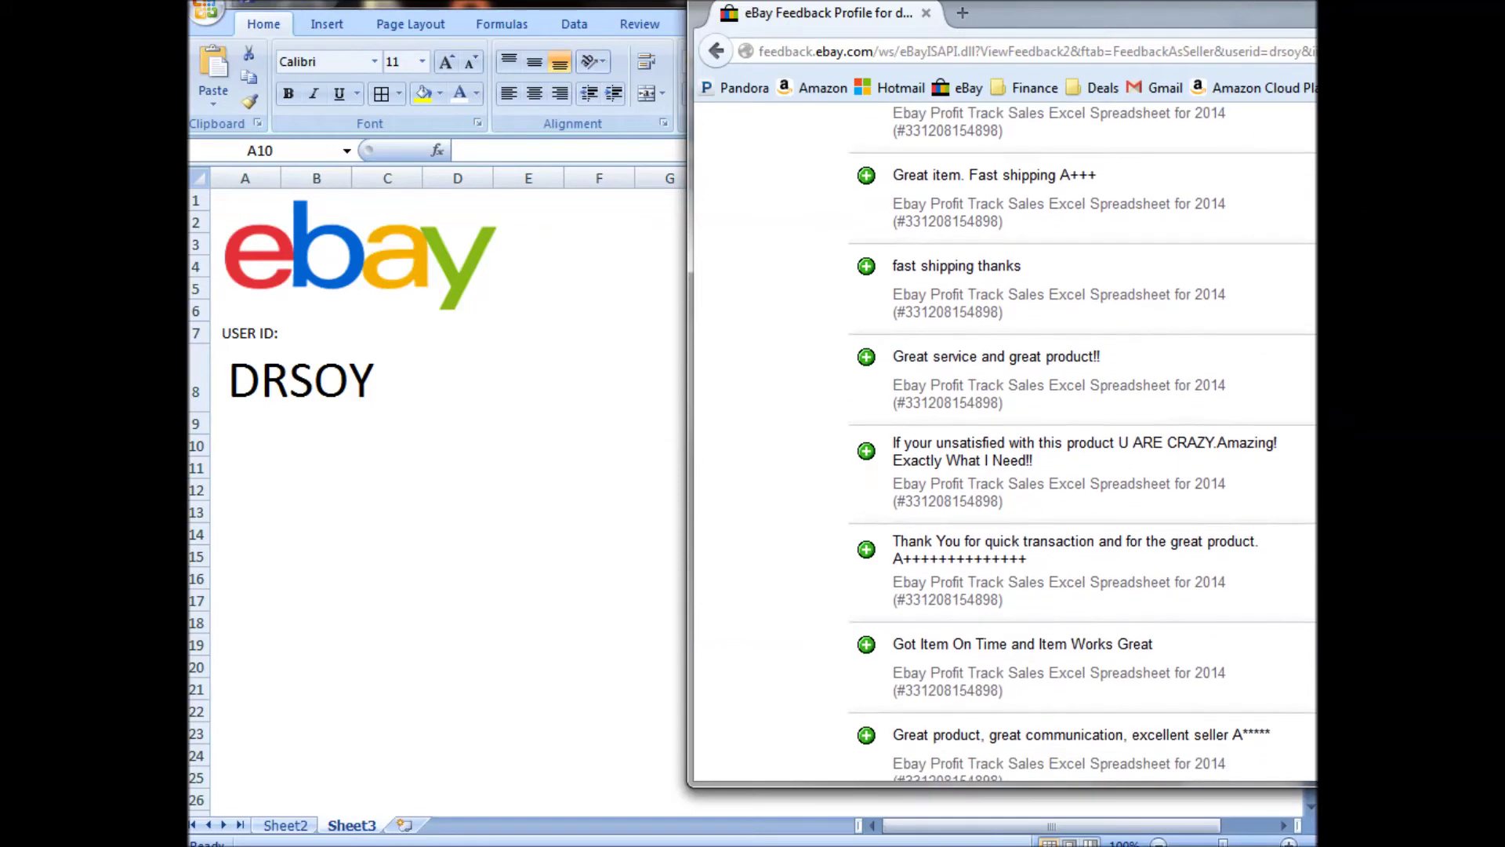